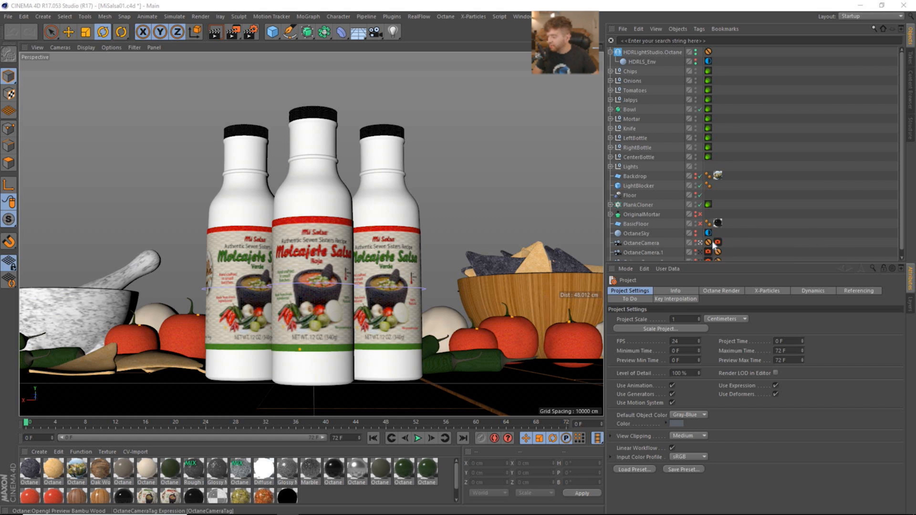
- Leave the OctaneCamera view, look over the whole tabletop scene from several angles, and return to OctaneCamera
click(700, 243)
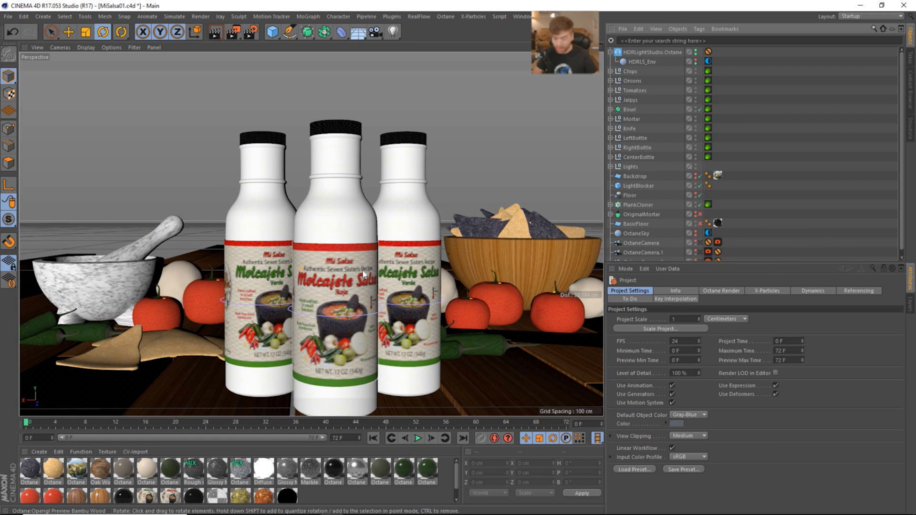
alt+right_drag(360, 268, 329, 270)
alt+drag(329, 270, 359, 306)
alt+right_drag(359, 308, 344, 354)
alt+drag(409, 299, 260, 295)
alt+drag(231, 260, 306, 224)
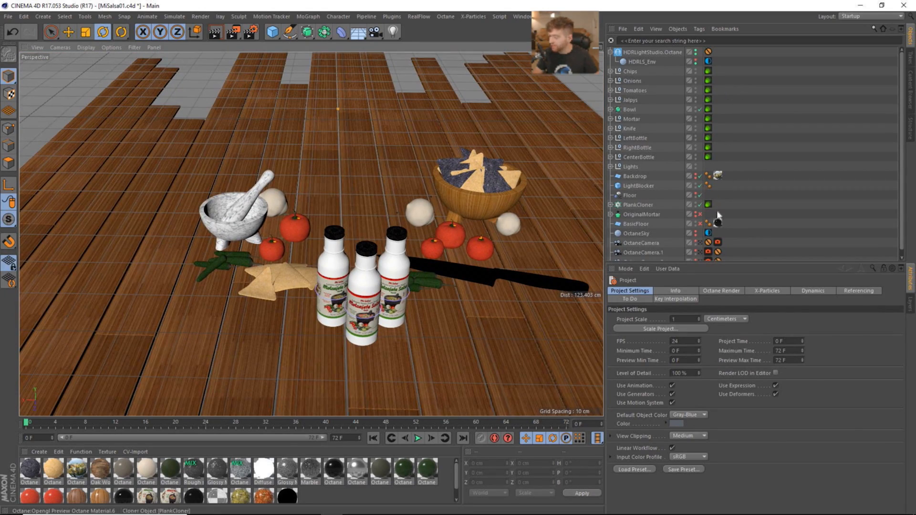
click(700, 243)
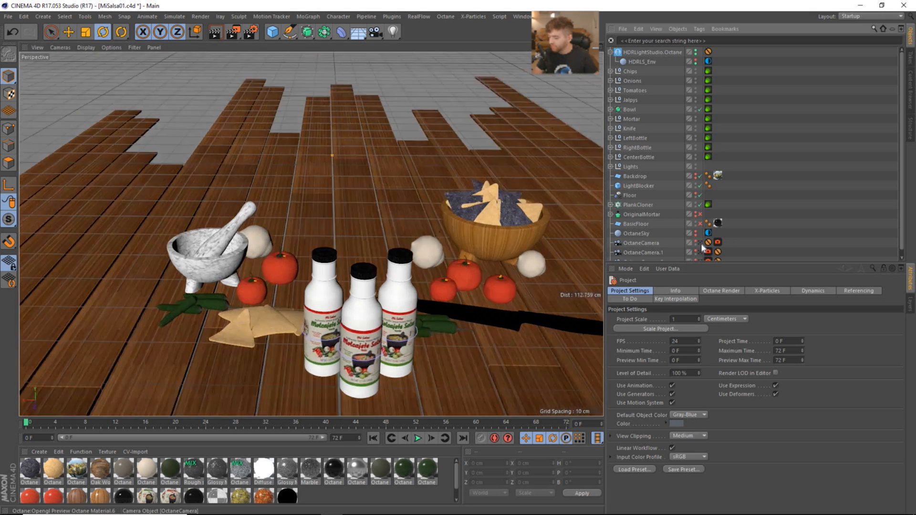
- Preview the bottle scene through the alternative Octane cameras and return the viewport to OctaneCamera
scroll(761, 220, down, 1)
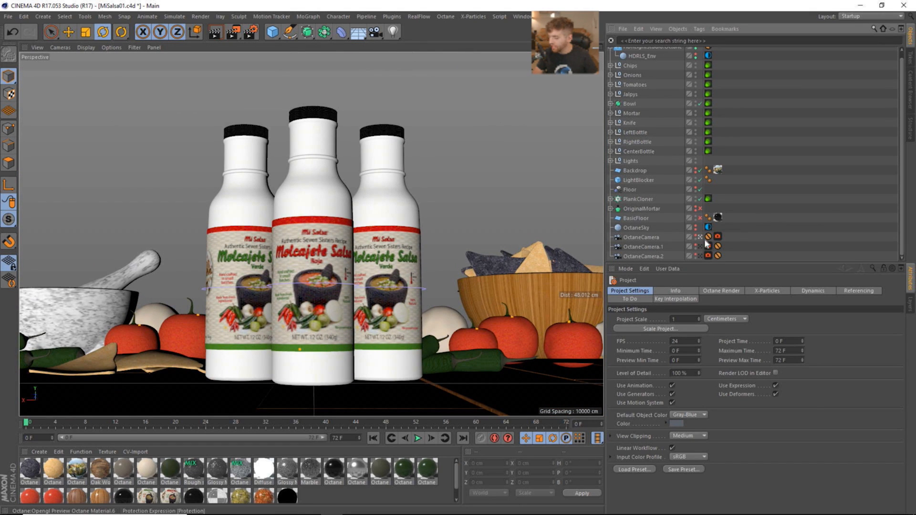
click(700, 256)
click(701, 256)
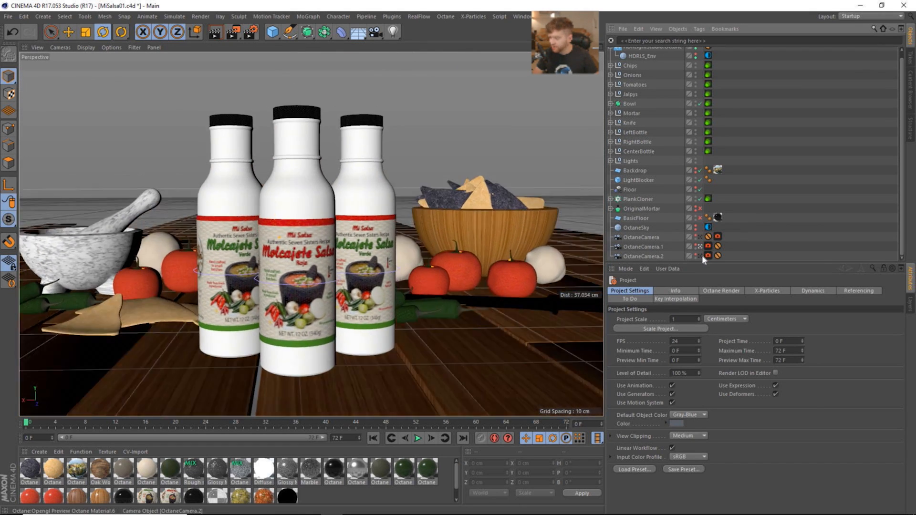
click(700, 238)
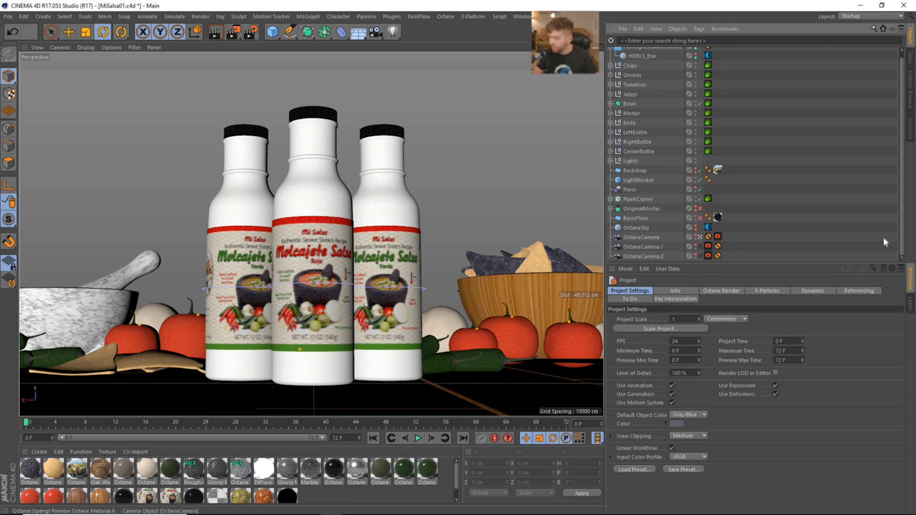
- Open the render settings and examine the Octane Renderer's render pass file options and beauty passes
click(248, 34)
drag(247, 33, 445, 60)
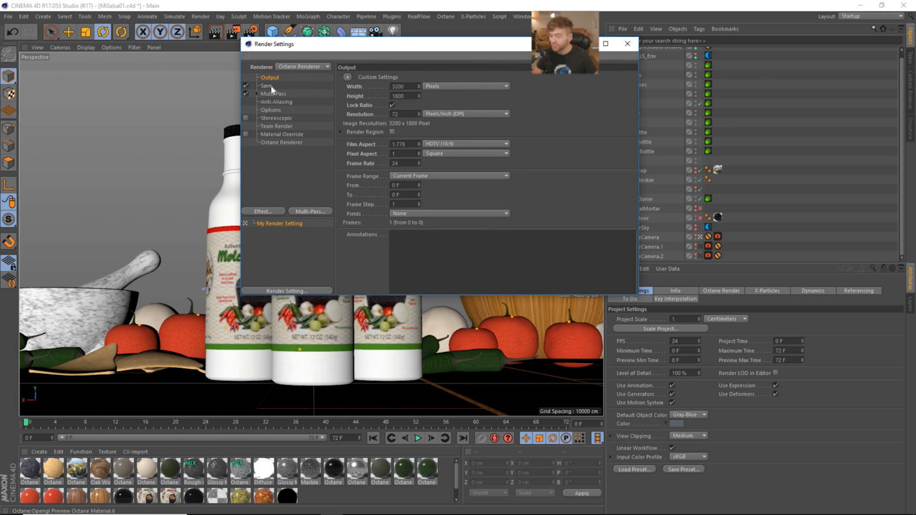
click(287, 143)
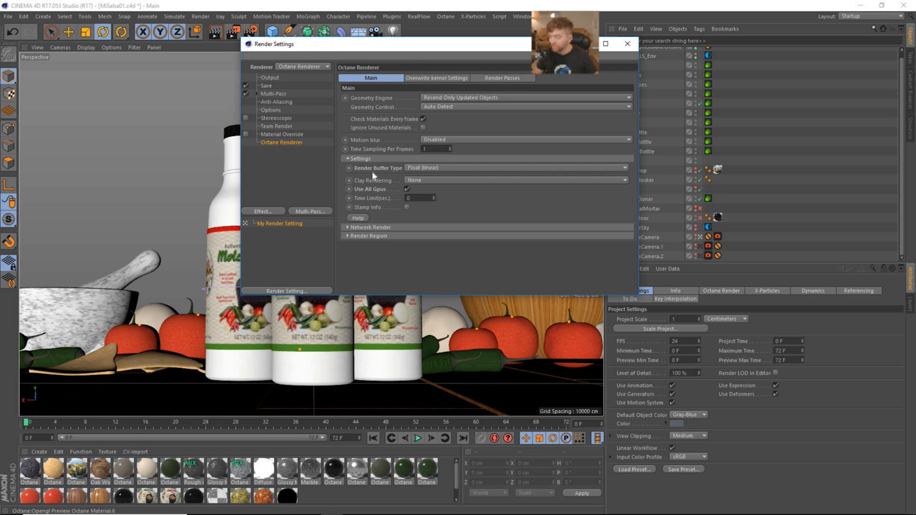
click(499, 79)
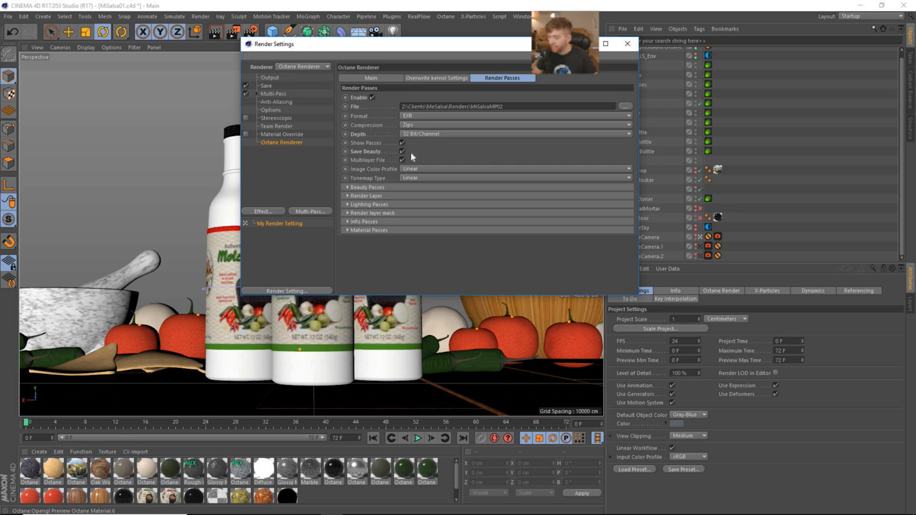
click(368, 187)
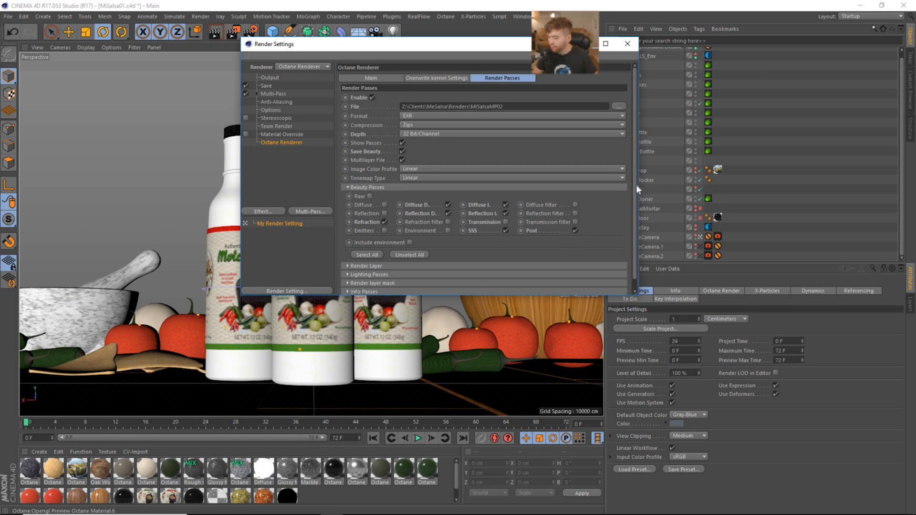
- Examine the material passes and the info passes, including Z-depth, Render layer ID and AO
scroll(636, 185, down, 1)
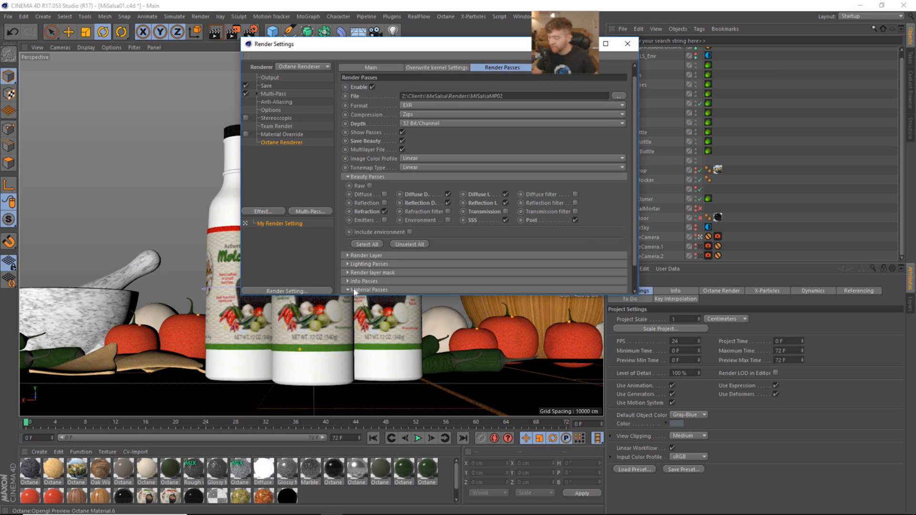
scroll(586, 240, down, 3)
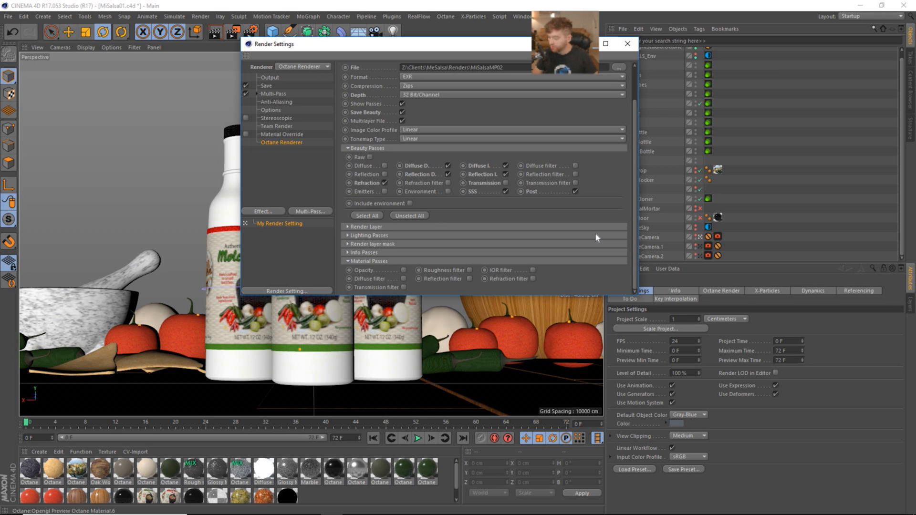
click(363, 253)
scroll(606, 205, down, 10)
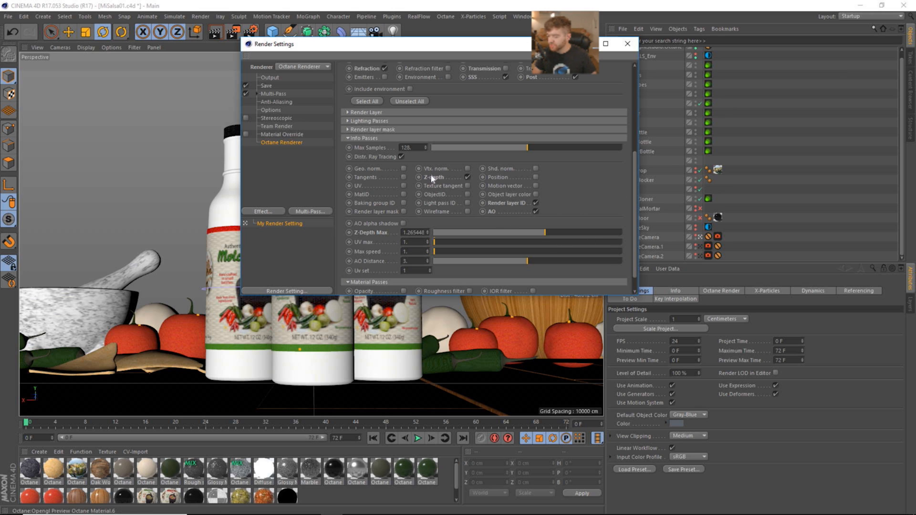
scroll(625, 187, down, 1)
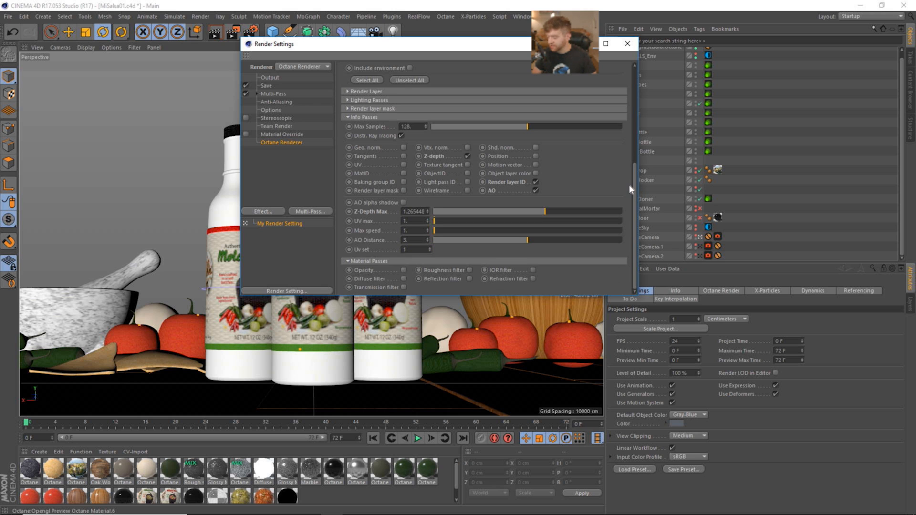
- Open the Octane Live Viewer, start a live render of the scene, and fit its window over the viewport
drag(501, 48, 644, 73)
click(447, 17)
click(452, 33)
click(11, 33)
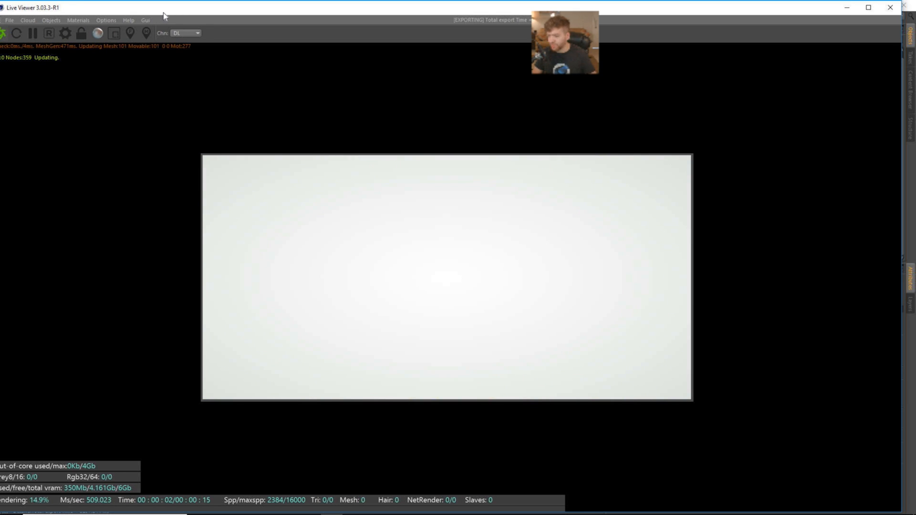
drag(194, 14, 204, 15)
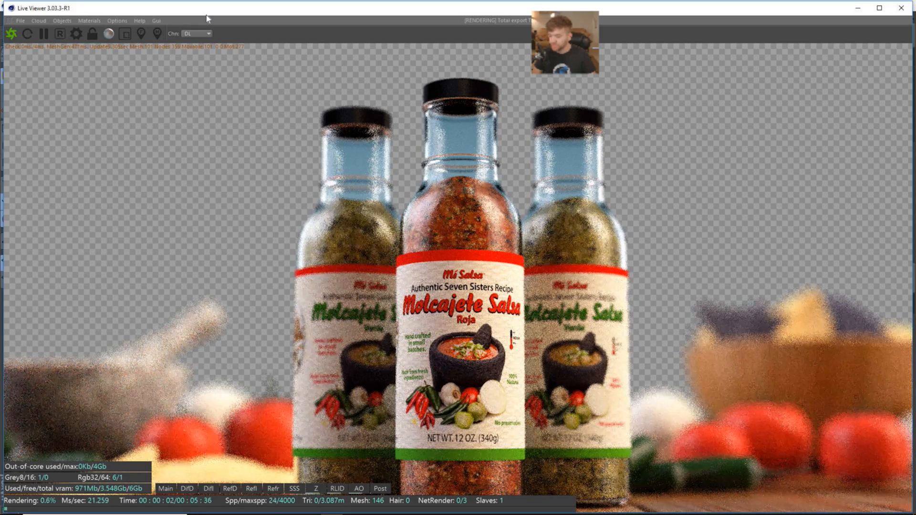
drag(4, 2, 249, 92)
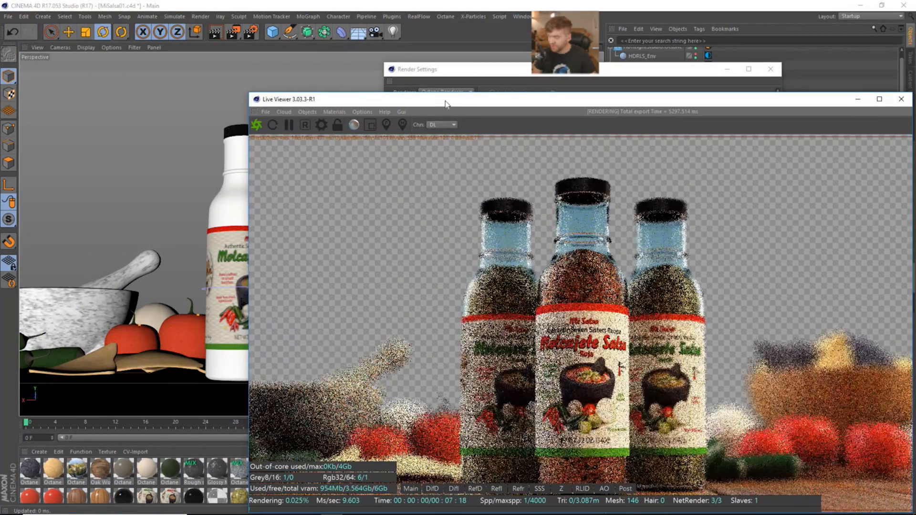
drag(448, 104, 335, 26)
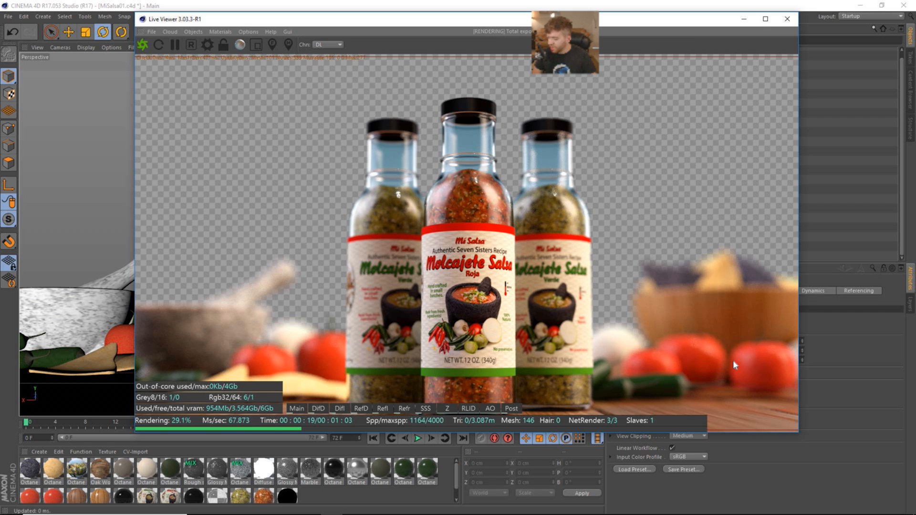
- Close the render settings window and switch the interface layout to Octane (User)
drag(623, 22, 484, 36)
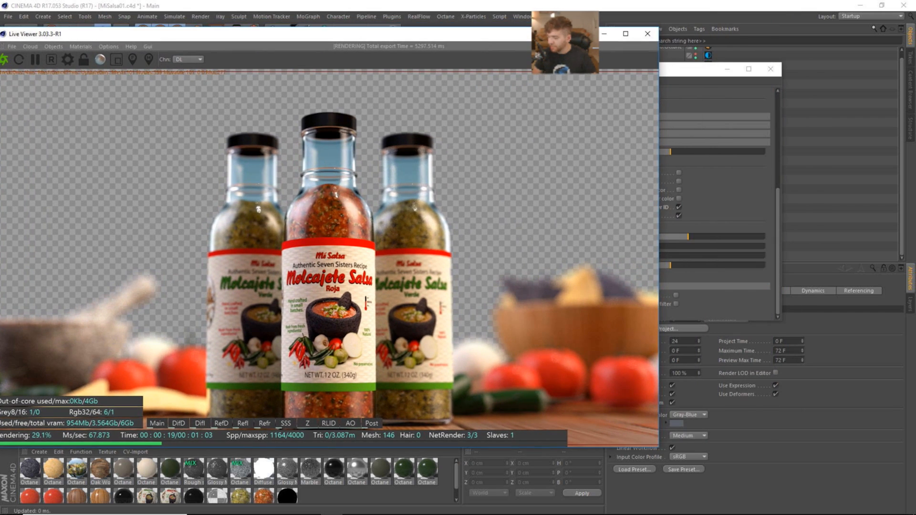
click(778, 73)
drag(563, 39, 639, 43)
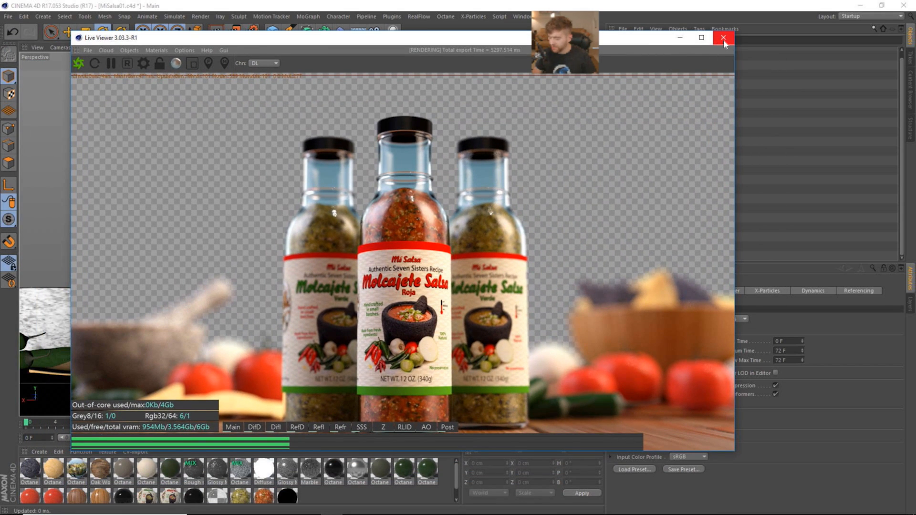
click(875, 17)
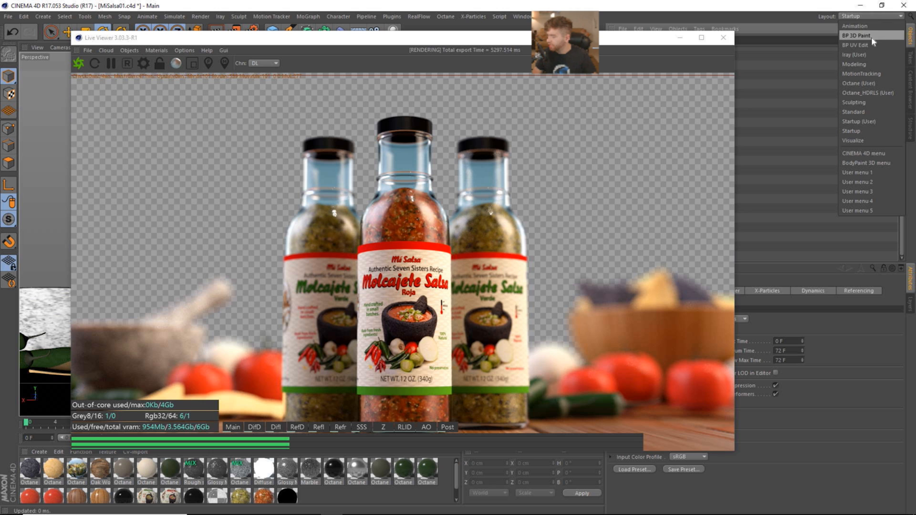
click(867, 82)
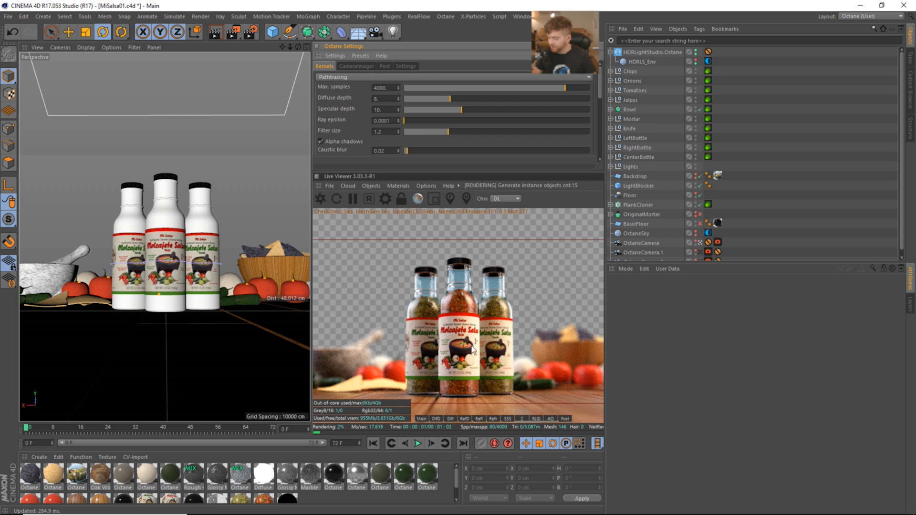
- Switch the interface layout to Octane_HDRLS (User) and widen the area for the HDRLightStudio connection settings
click(855, 15)
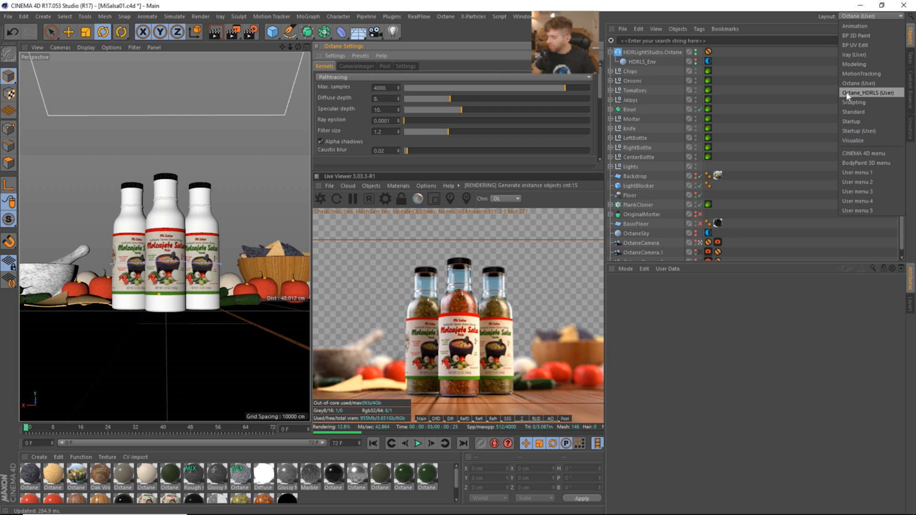
click(859, 92)
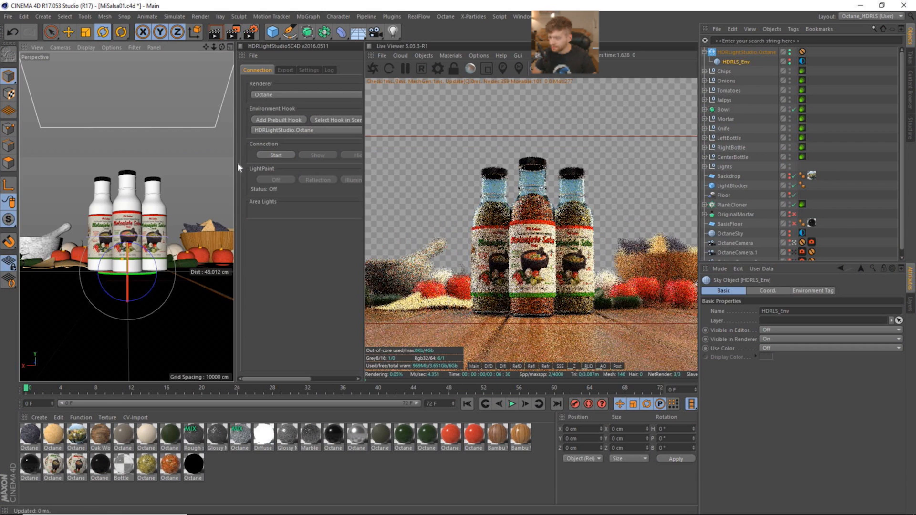
drag(237, 162, 164, 163)
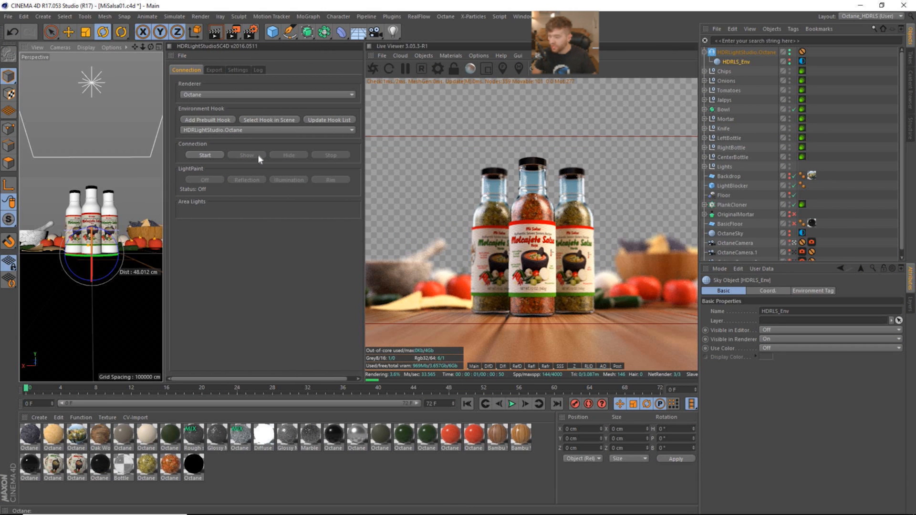
- Start the HDR Light Studio connection using the scene's Octane hook, and resize its window to sit beside the live render
click(277, 121)
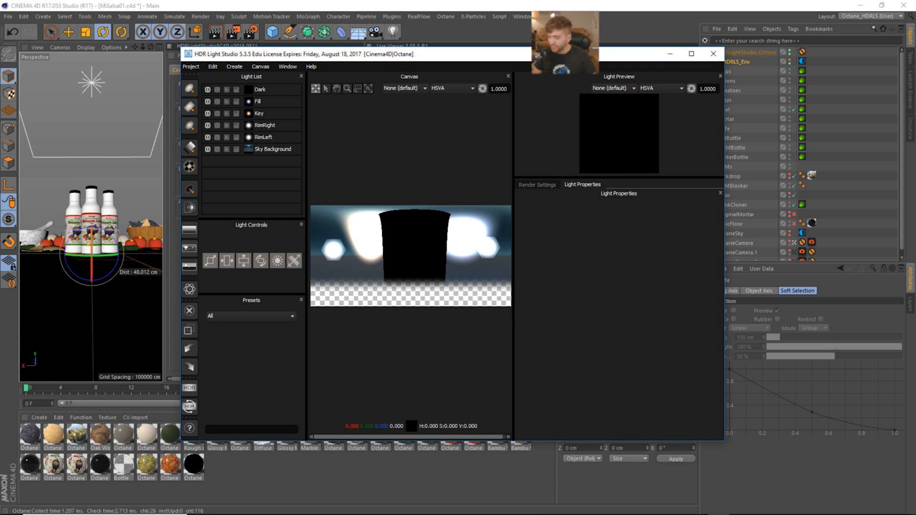
drag(578, 59, 346, 68)
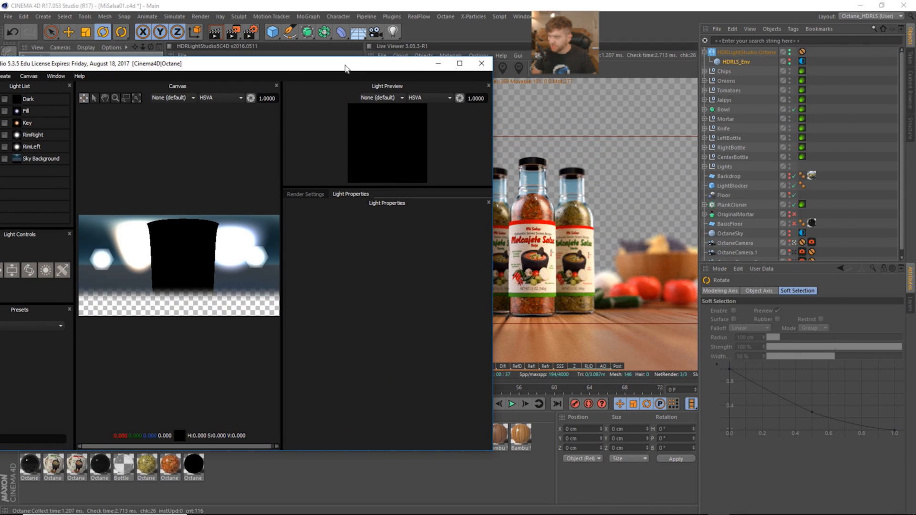
drag(492, 124, 339, 123)
drag(229, 64, 295, 57)
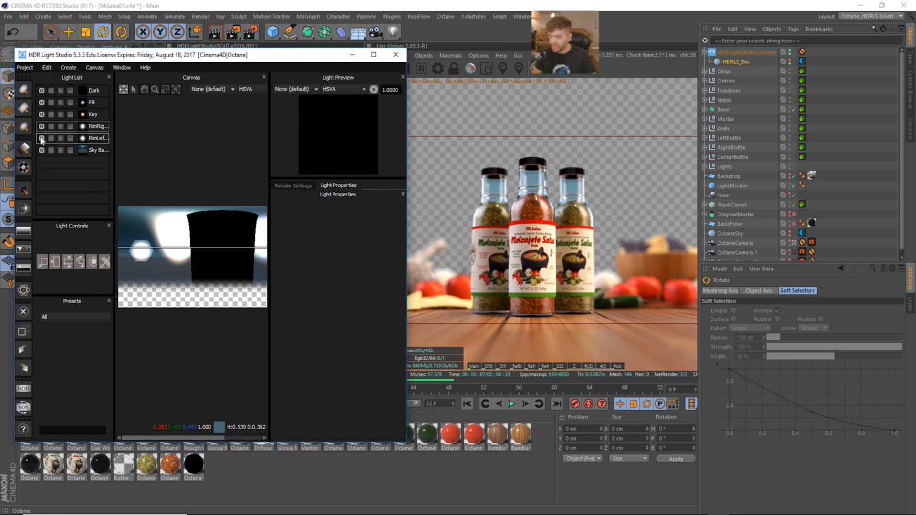
- Turn off the RimLeft, RimRight, Key, Fill and Dark lights, leaving only the Sky Background on
click(62, 126)
click(41, 114)
click(41, 102)
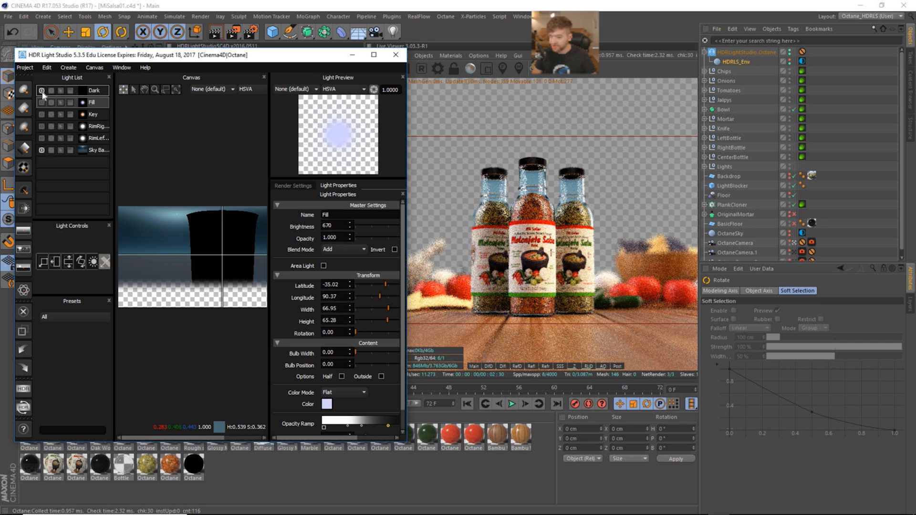
click(42, 90)
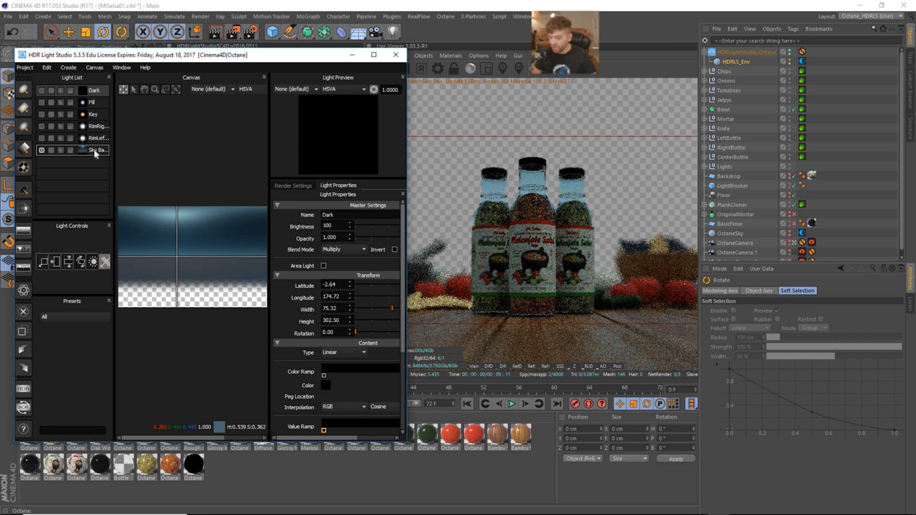
- Select the Sky Background light and examine its brightness, transform and sky content properties
click(96, 152)
click(97, 161)
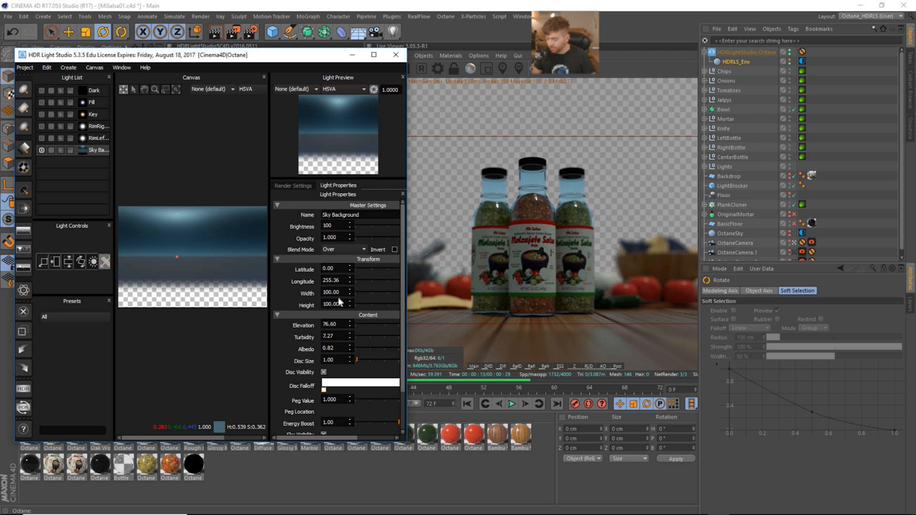
mouse_move(404, 317)
mouse_down()
mouse_move(401, 365)
mouse_move(406, 313)
mouse_move(405, 359)
mouse_move(408, 326)
mouse_up()
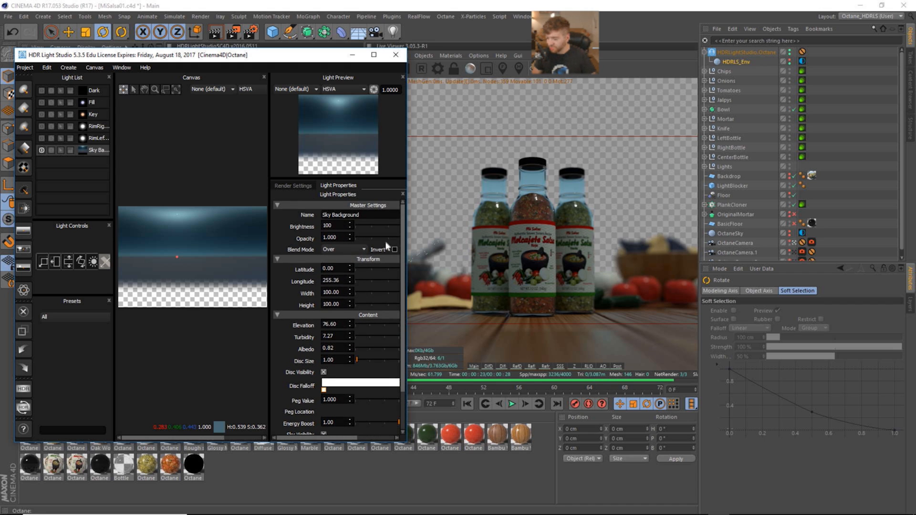
- Try a Sky Background brightness of 41 and set it back to 100
drag(386, 223, 375, 224)
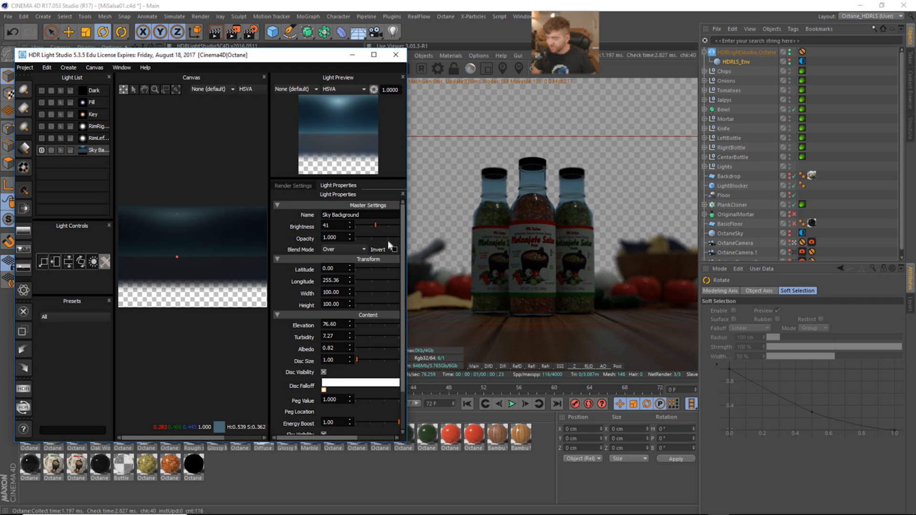
text(100)
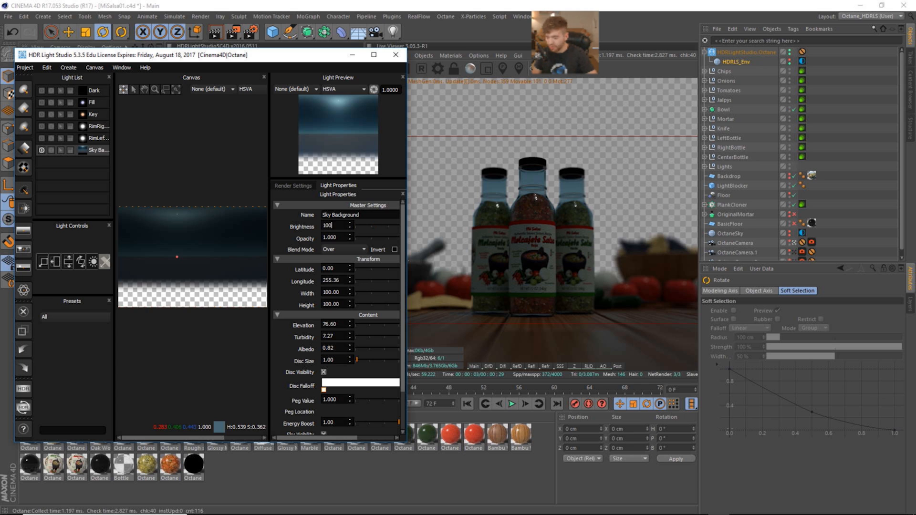
key(Return)
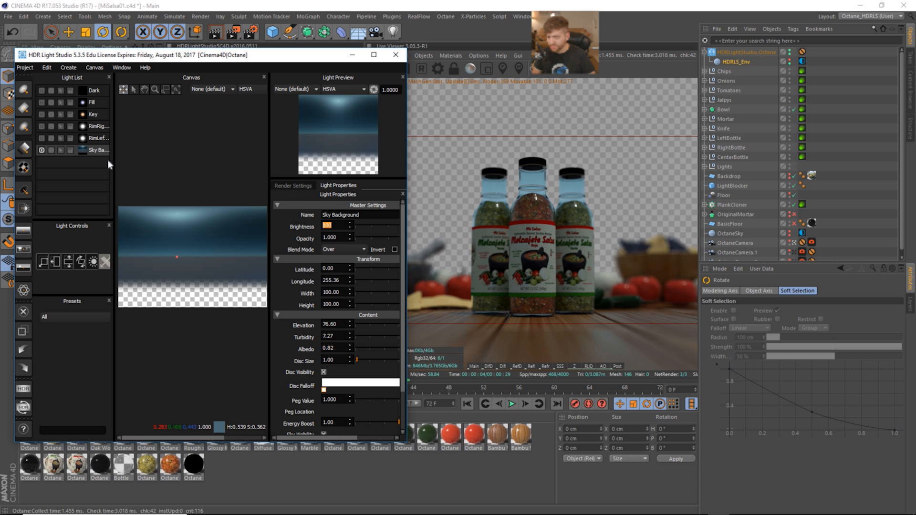
- Turn on the RimLeft light and move the HDR Light Studio window clear of the connection settings and the left part of the live render
click(41, 139)
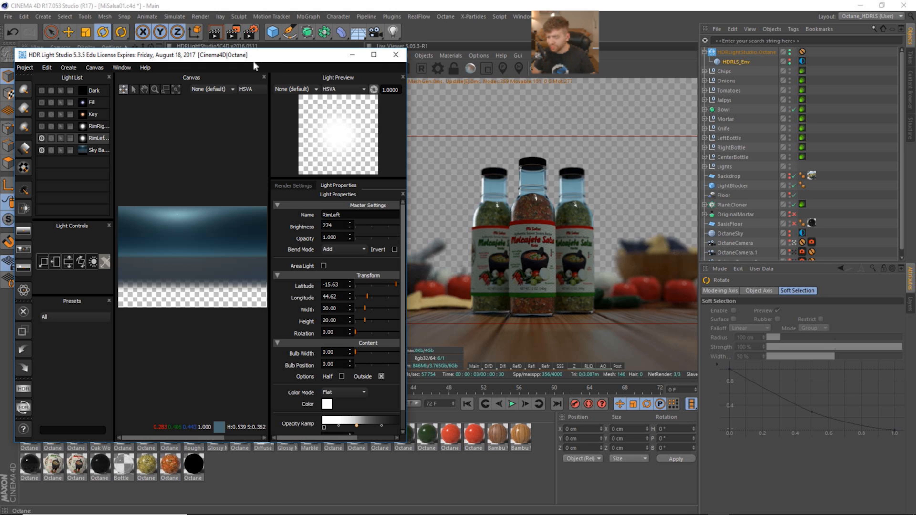
drag(228, 55, 607, 55)
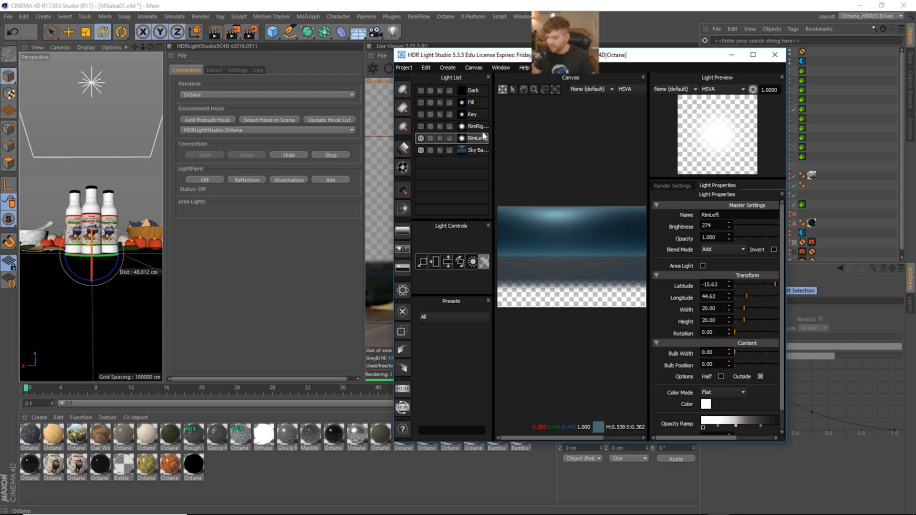
drag(495, 57, 646, 129)
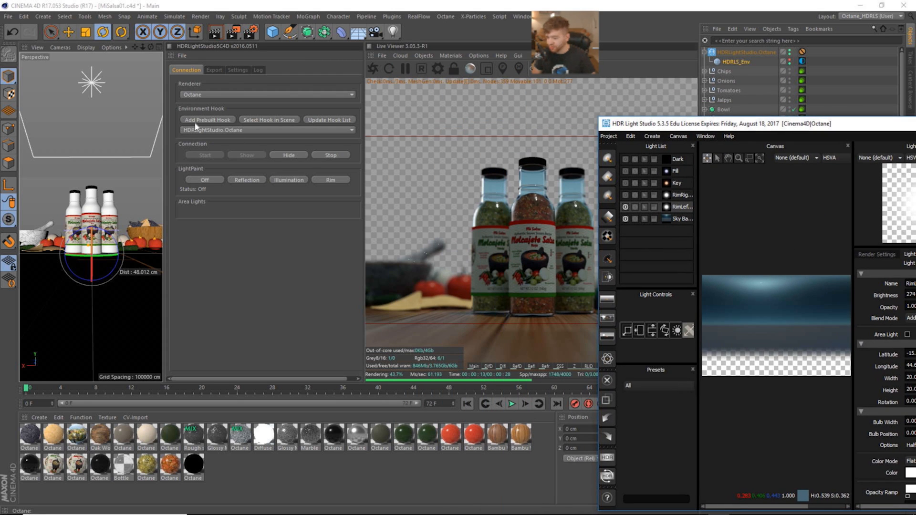
- Try repositioning the RimLeft light by LightPaint on the bottles, first in Rim mode and again in Reflection mode
click(330, 179)
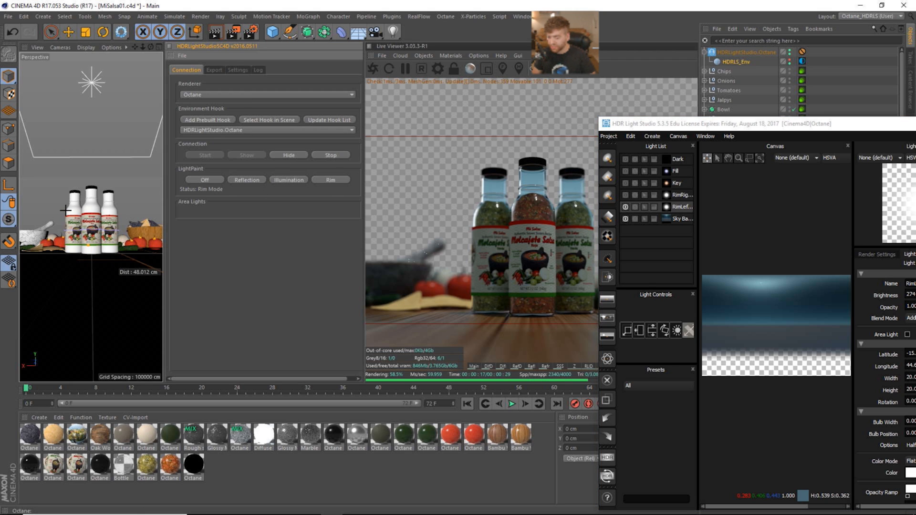
click(487, 196)
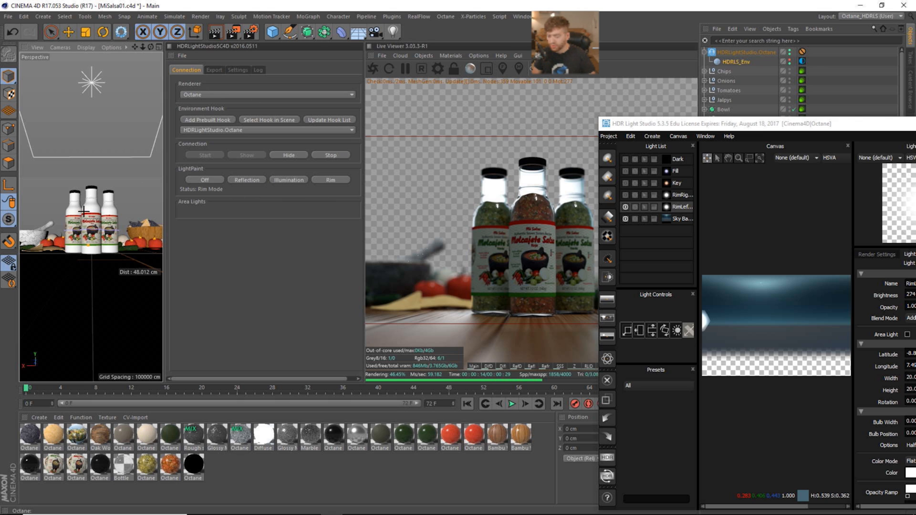
click(248, 181)
click(67, 219)
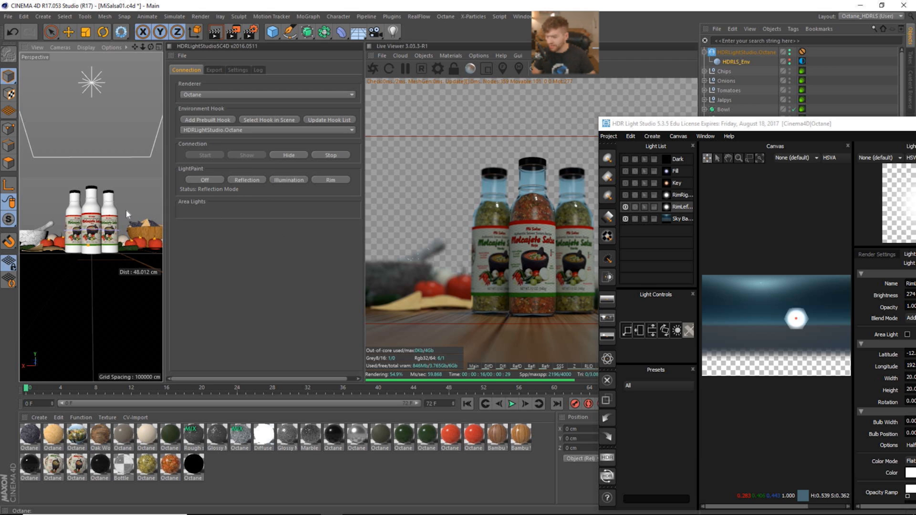
- Undo both LightPaint placements of the RimLeft light and move the HDR Light Studio window off the bottles
drag(801, 127, 737, 112)
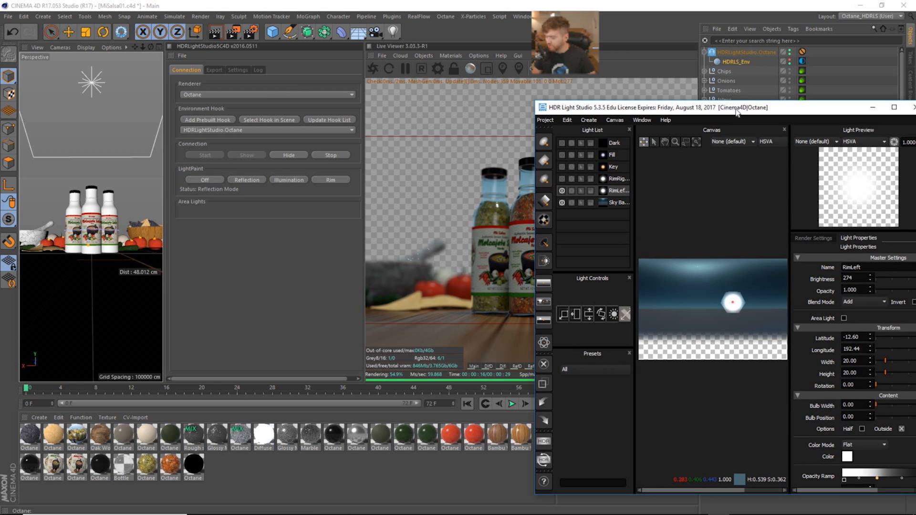
key(ctrl+z)
key(ctrl+z)
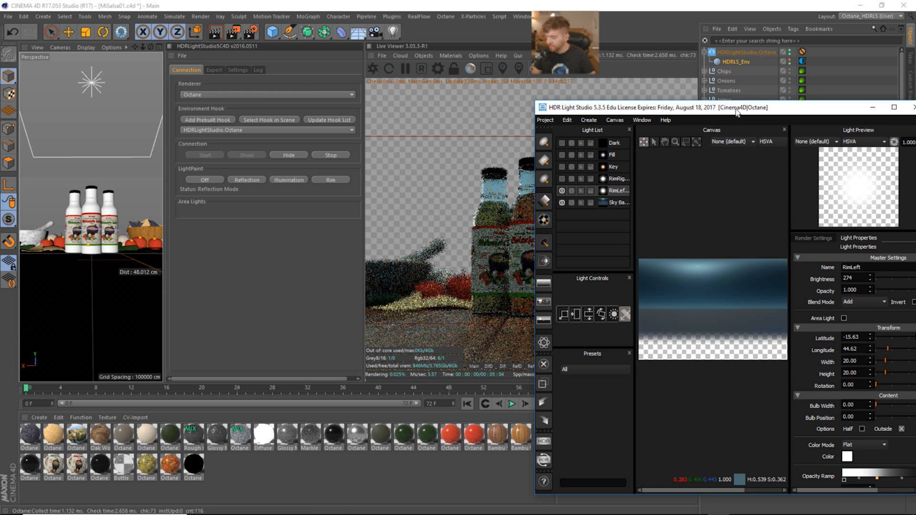
drag(737, 111, 776, 115)
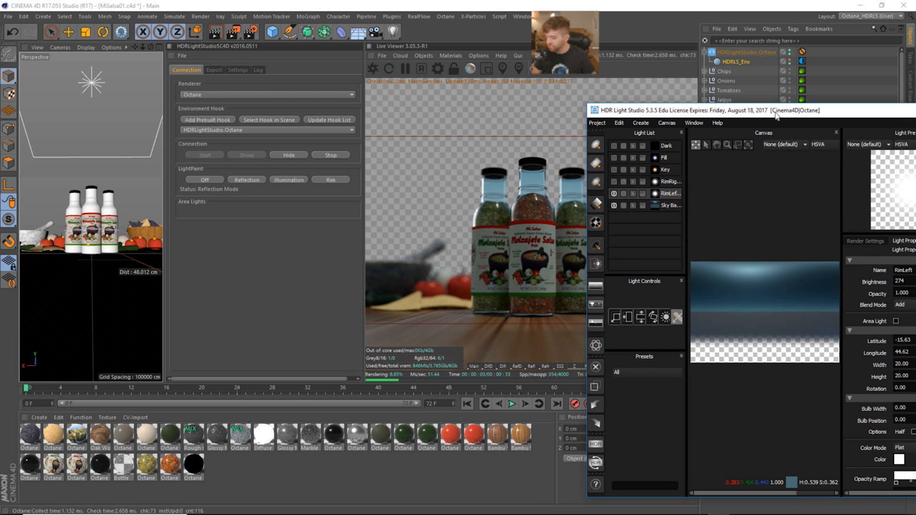
- Turn on the RimRight, Key, Fill and Dark lights one by one, checking each light's effect in the live render
click(615, 181)
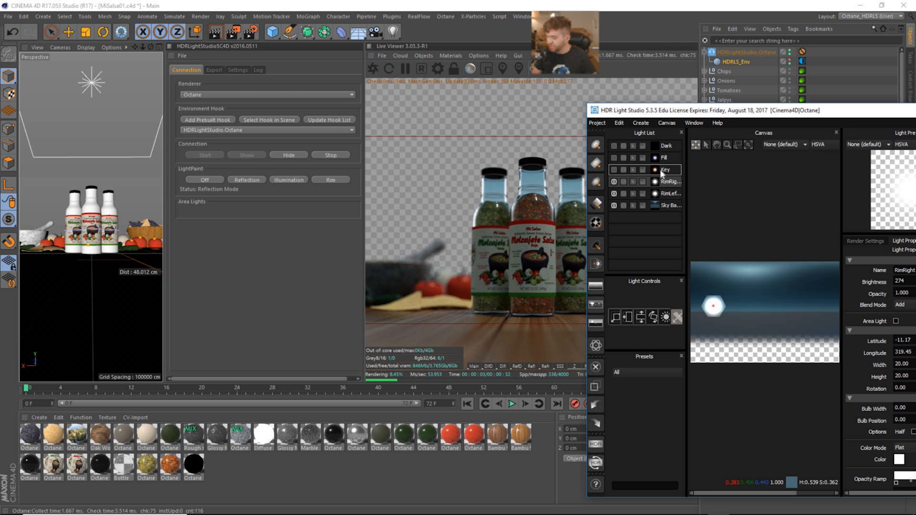
click(613, 170)
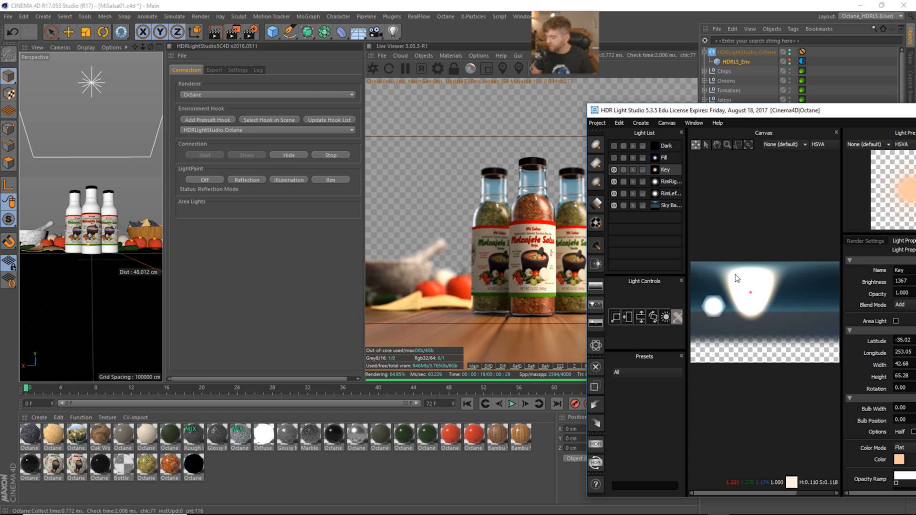
click(614, 158)
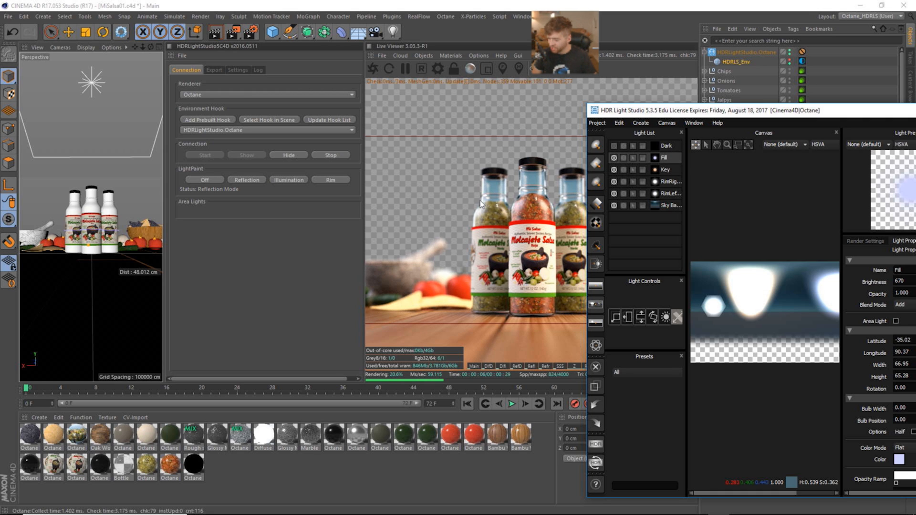
drag(721, 114, 667, 109)
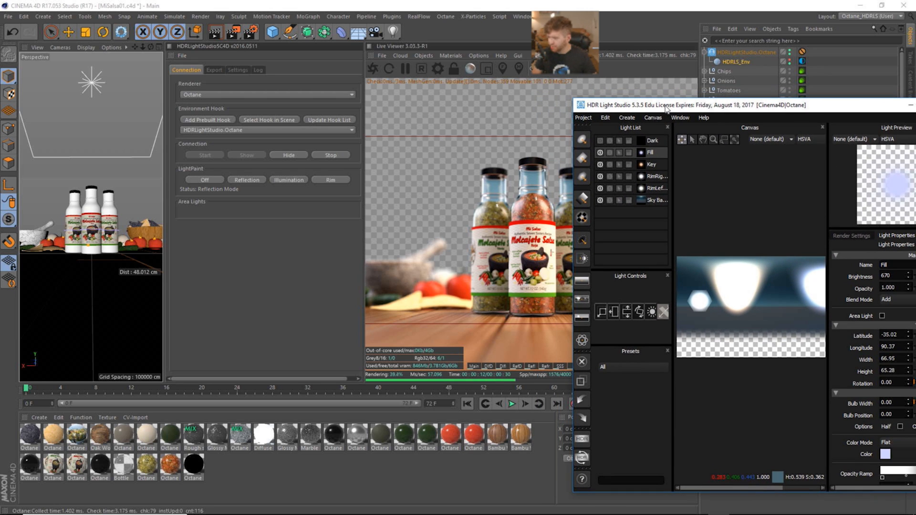
click(601, 141)
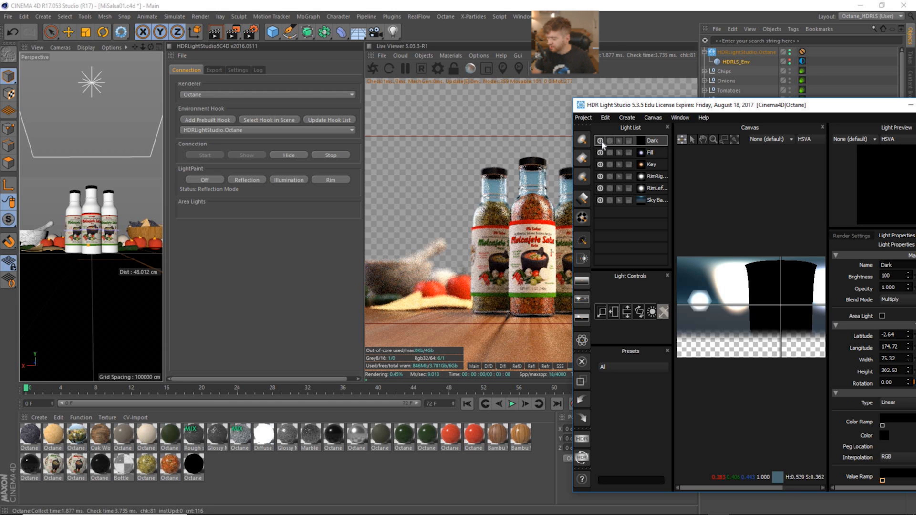
- Widen the HDR Light Studio window to reveal the Dark light's full properties and place it beside the live render
drag(764, 110, 540, 66)
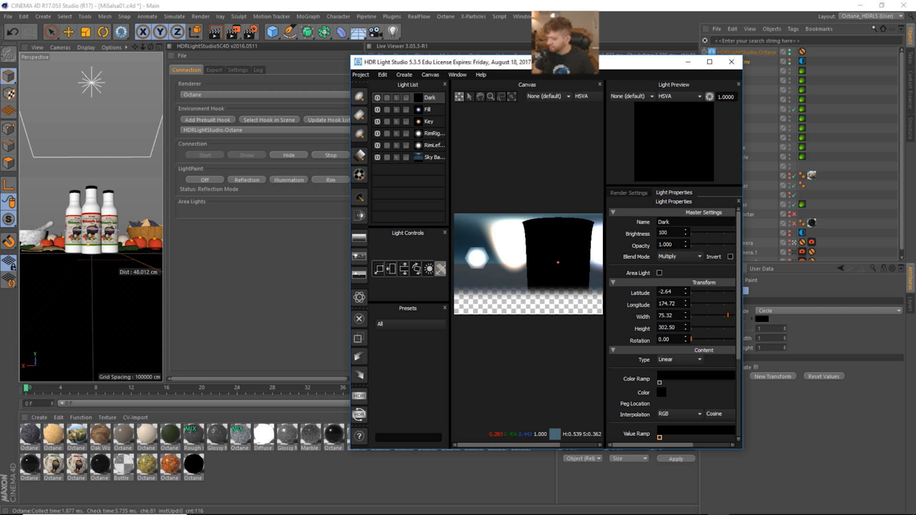
drag(744, 283, 810, 285)
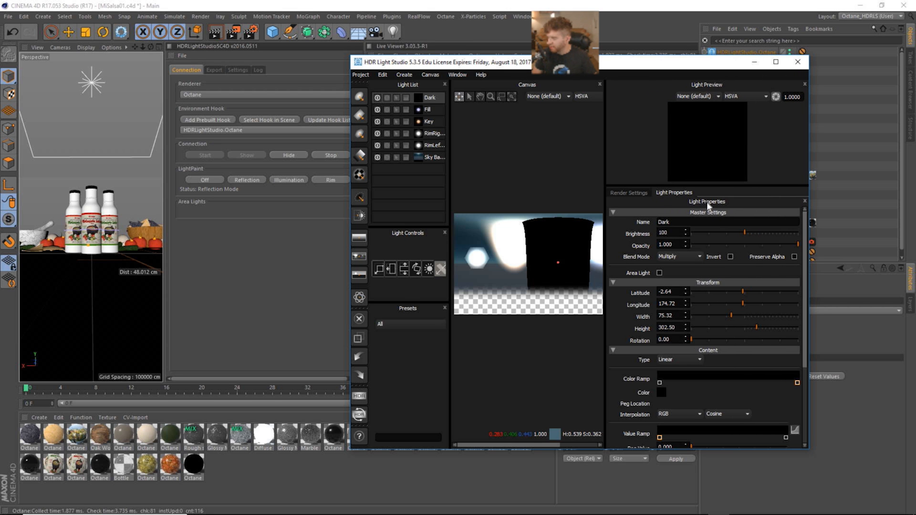
drag(678, 68, 333, 43)
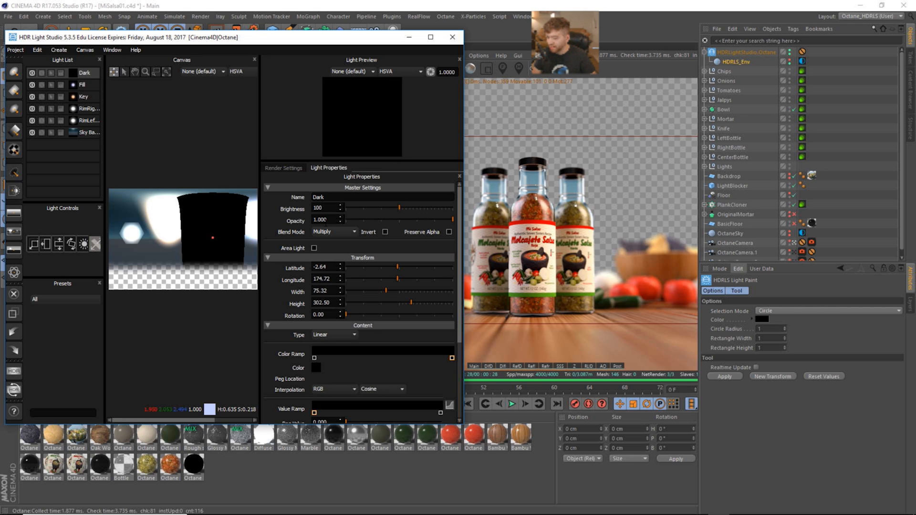
- Examine the master, transform and content properties of the Fill light and the RimLeft light
click(85, 85)
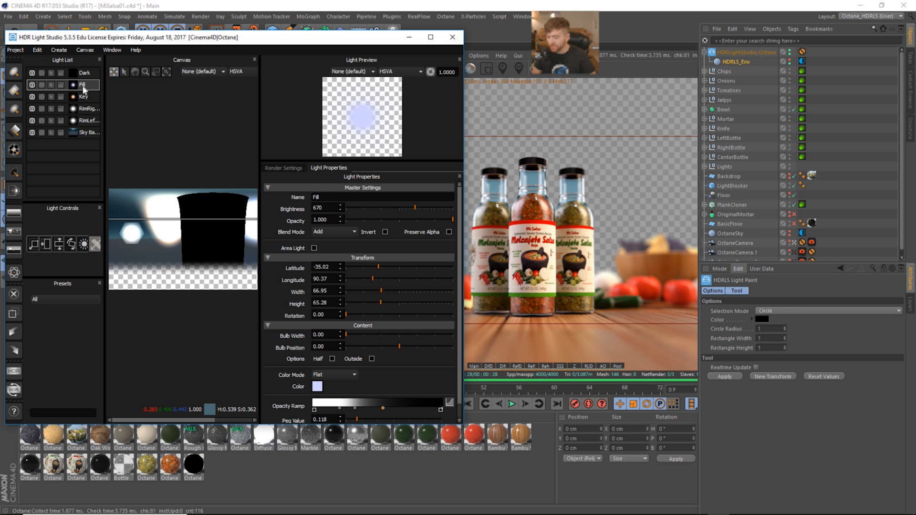
scroll(457, 318, down, 1)
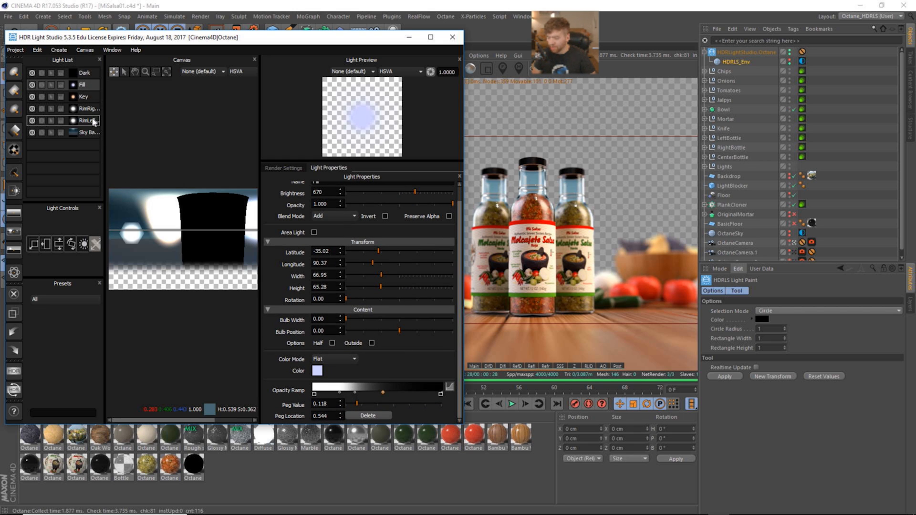
click(85, 120)
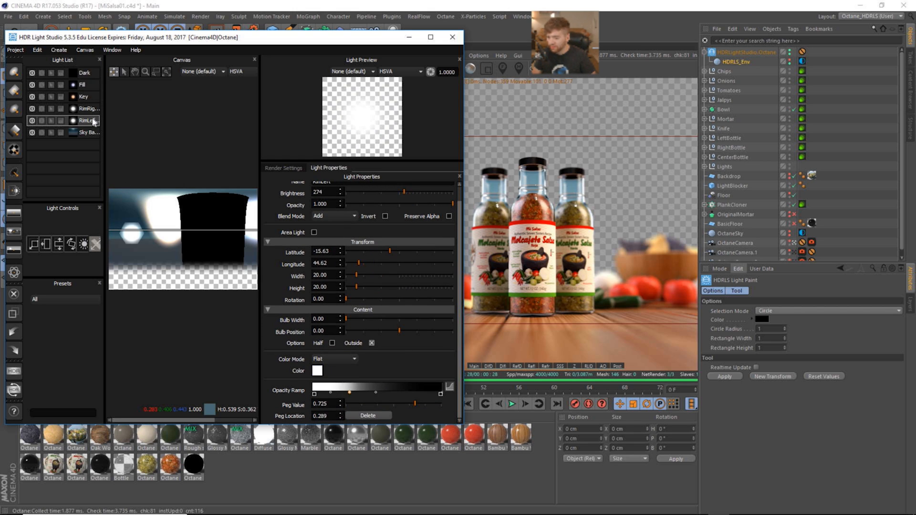
- Examine the RimLeft light's opacity ramp curve in the custom gradient editor, close it unchanged, and return to the light's content properties
click(452, 388)
drag(176, 71, 341, 97)
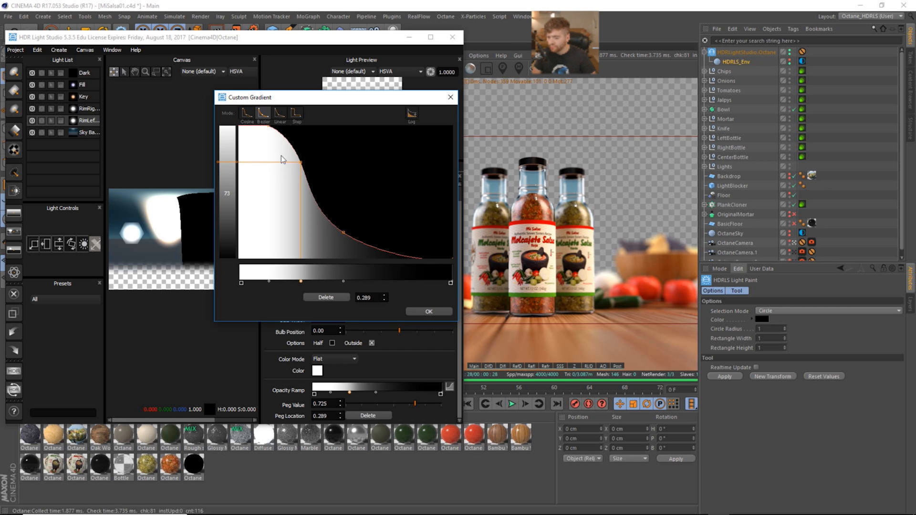
drag(346, 103, 343, 193)
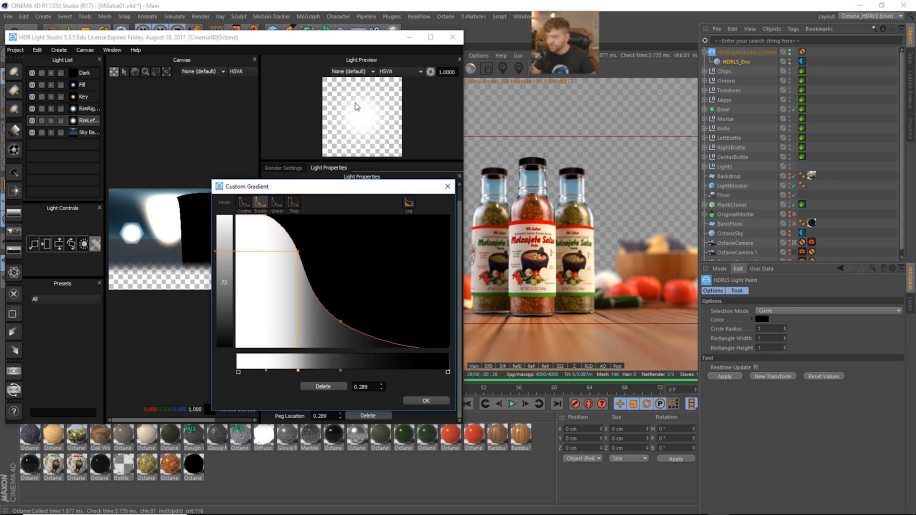
click(447, 187)
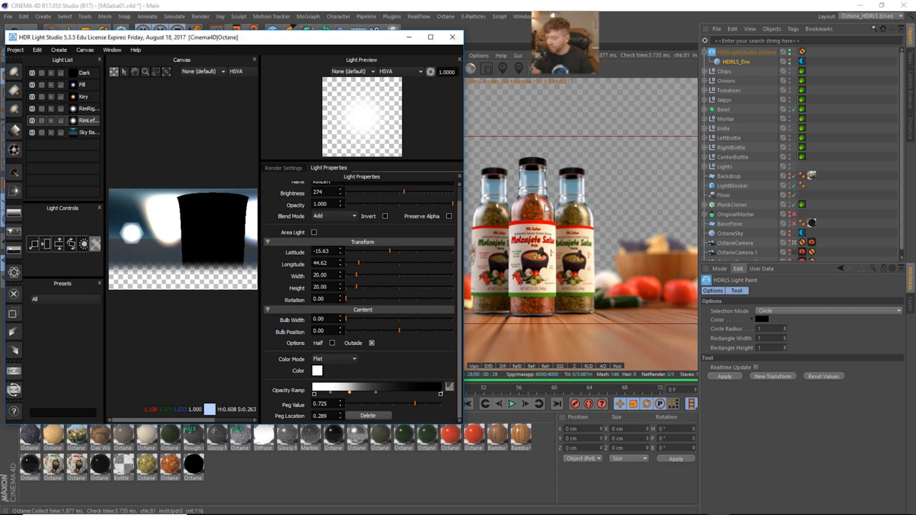
drag(340, 38, 385, 39)
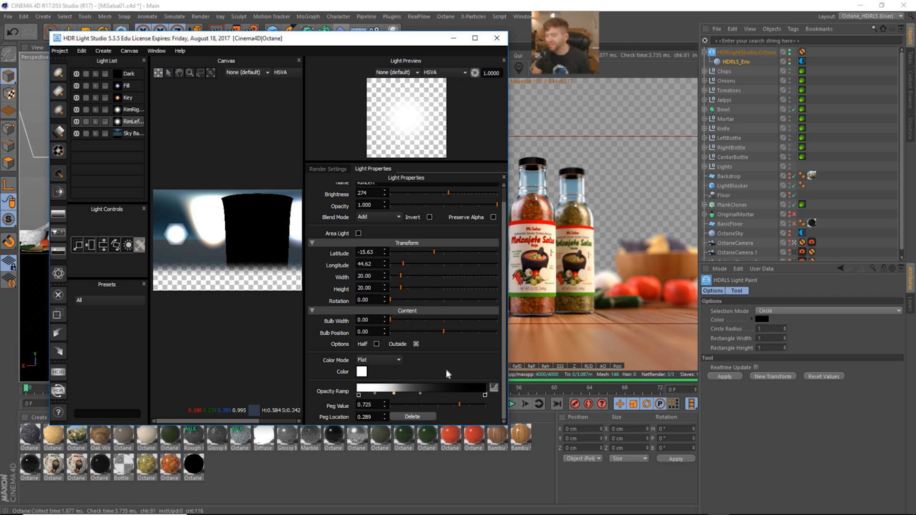
click(415, 343)
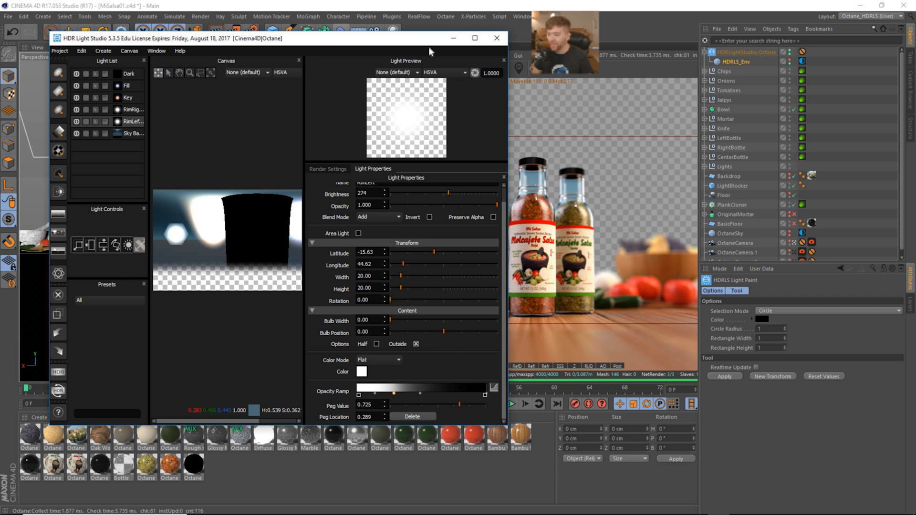
drag(374, 42, 397, 43)
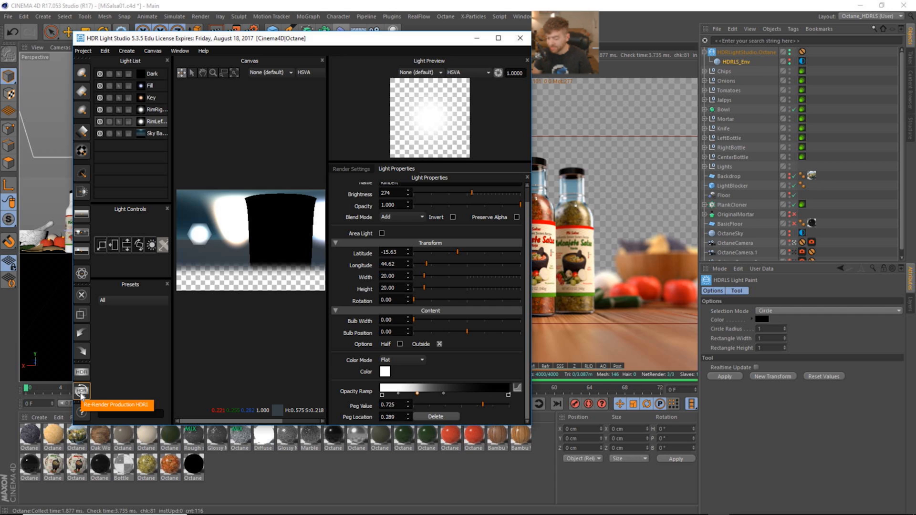
- Examine the production render settings and the image texture used by the HDRLS_Env environment tag
click(82, 373)
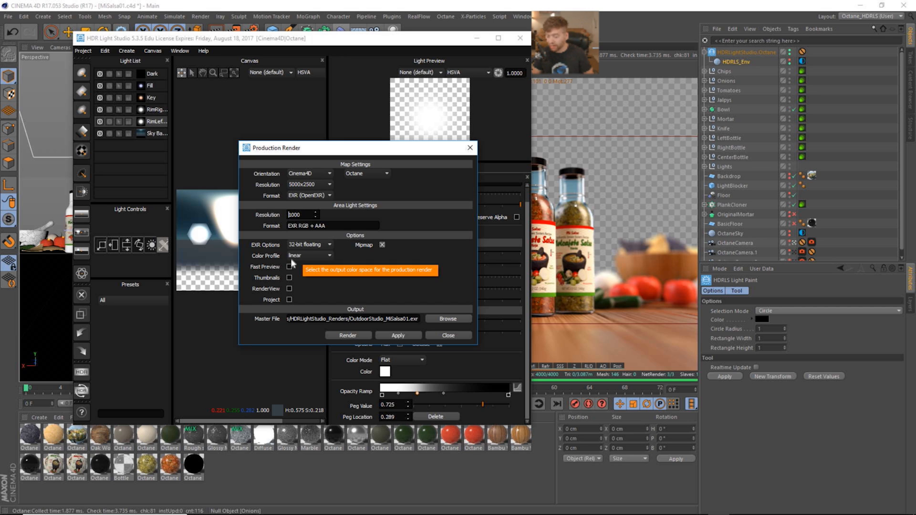
click(802, 62)
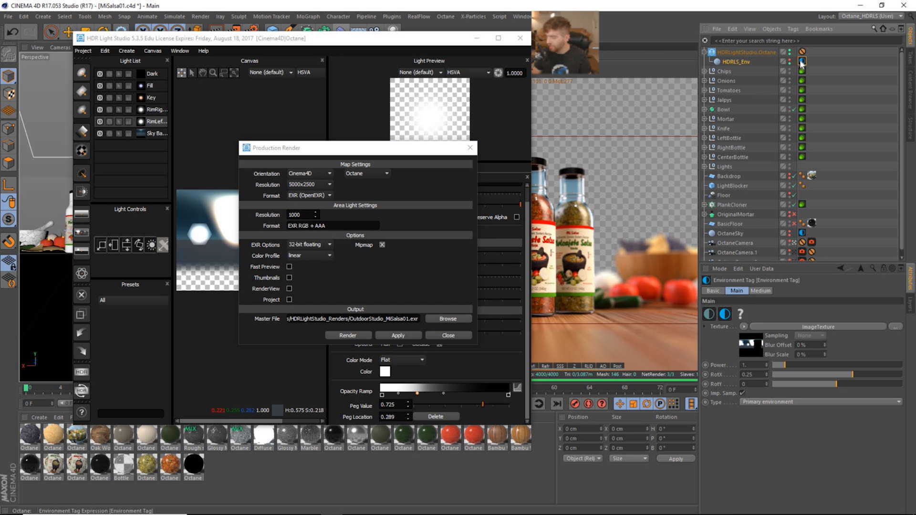
click(753, 352)
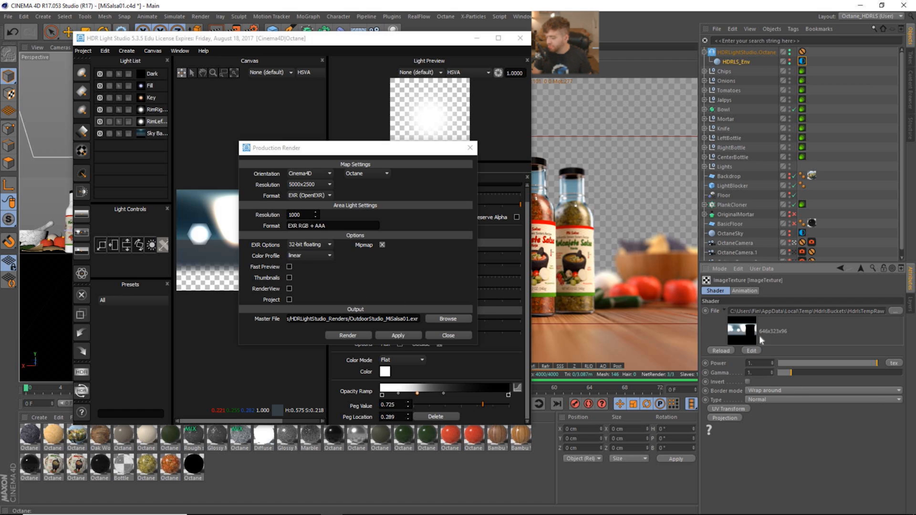
click(860, 266)
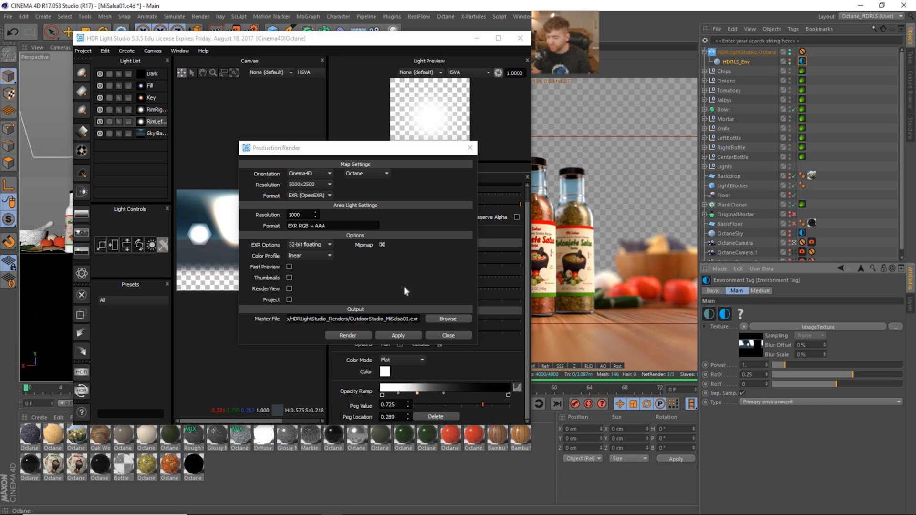
- Close the production render settings and stop the HDR Light Studio connection
click(447, 337)
drag(420, 42, 377, 204)
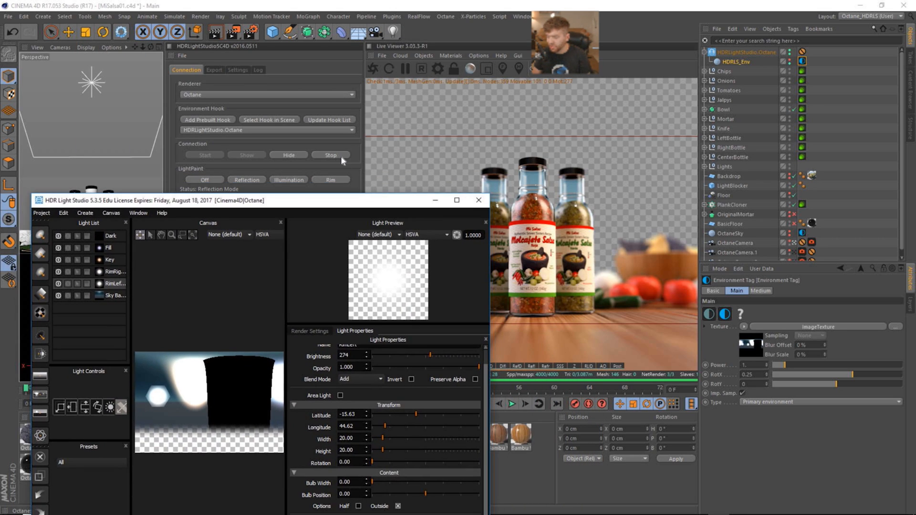
click(341, 155)
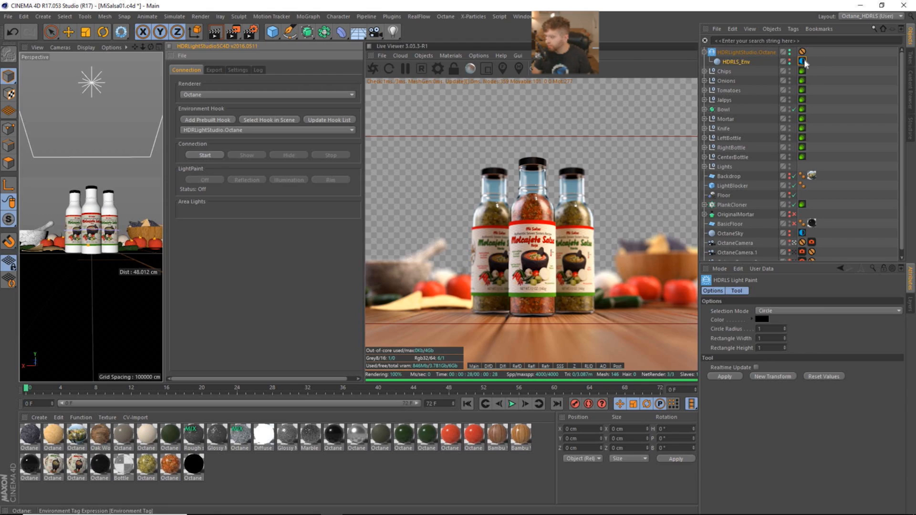
- Inspect the HDRLS_Env image texture's file path and return to the environment tag's main settings
click(802, 61)
click(751, 343)
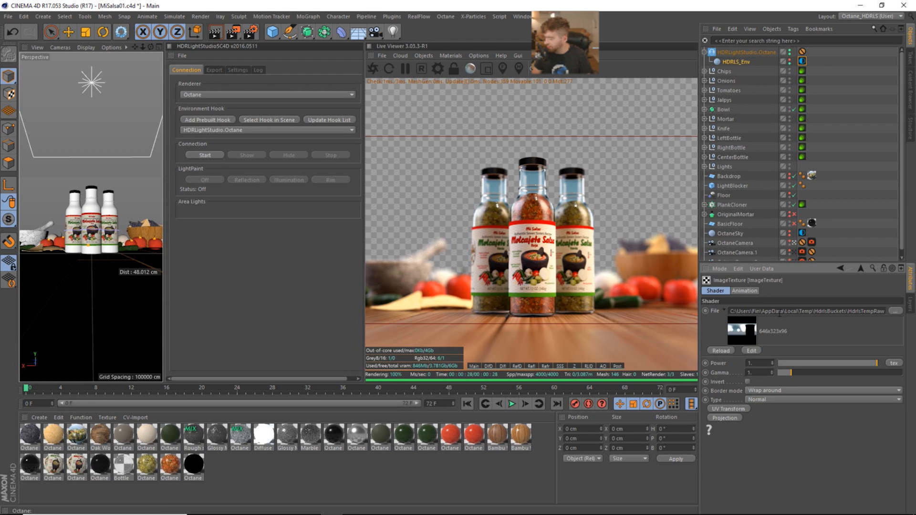
drag(805, 310, 898, 310)
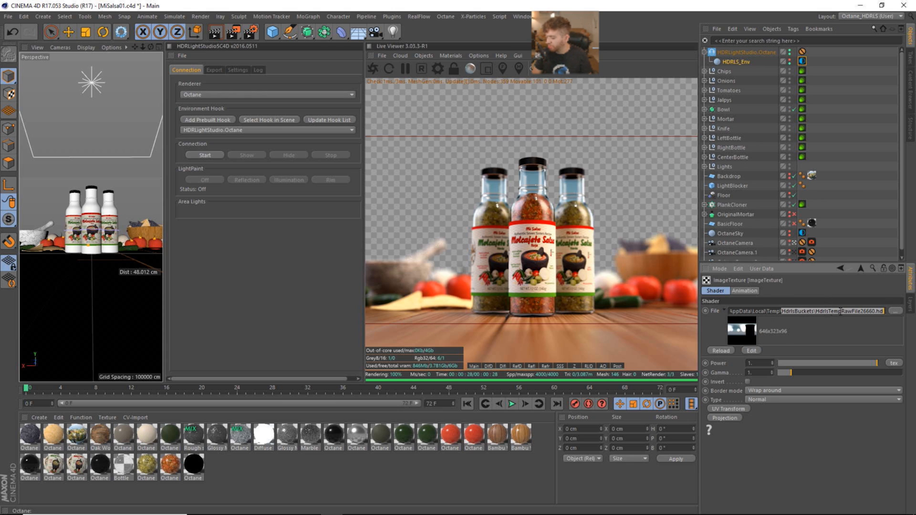
click(801, 52)
click(801, 61)
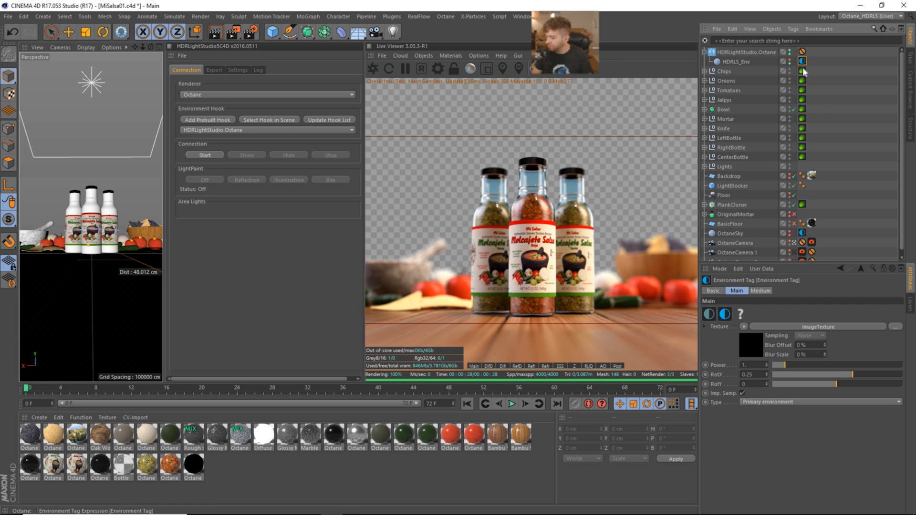
- Inspect the file path of the environment tag's OutdoorStudio_MiSalsa01.exr image texture and look over the scene's object list
click(873, 327)
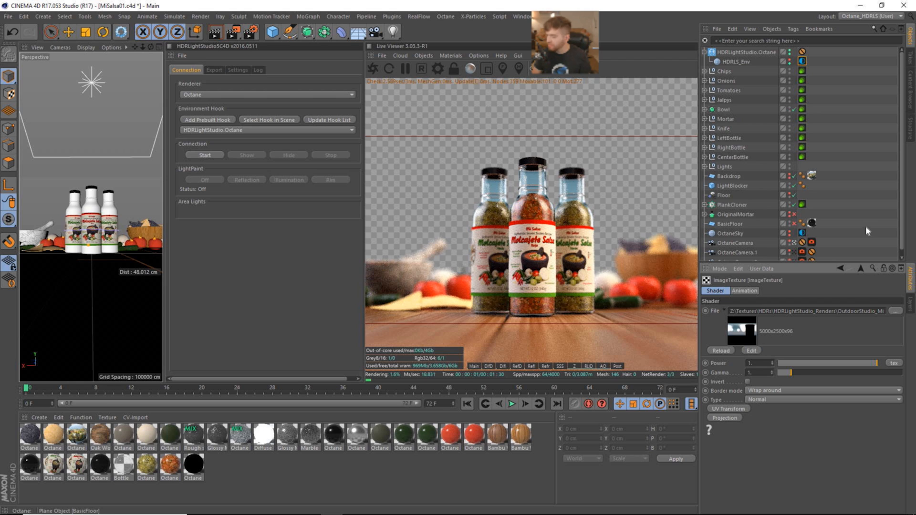
click(887, 311)
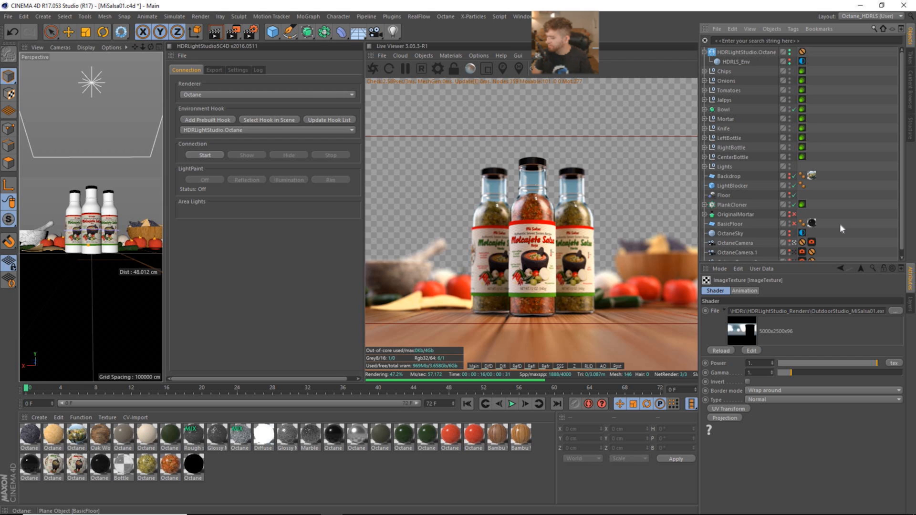
scroll(839, 223, down, 1)
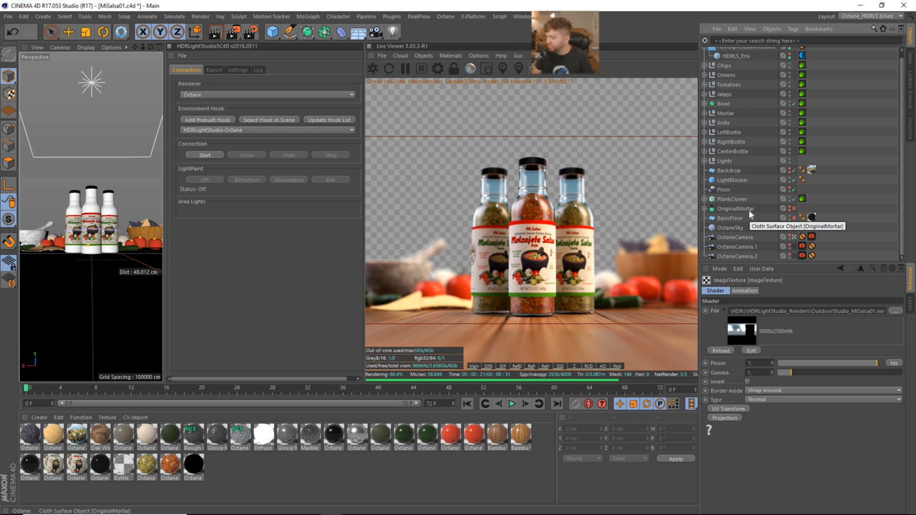
scroll(770, 192, up, 1)
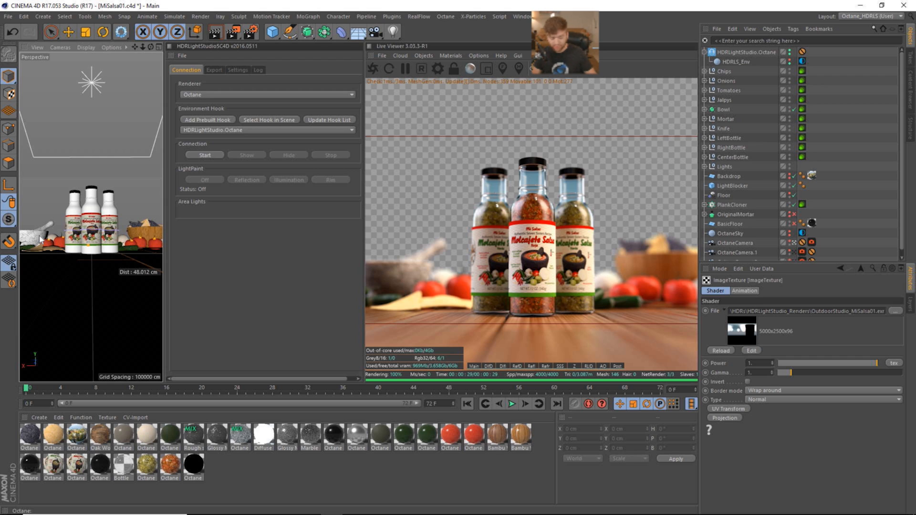
- Select the mortar, expand its group, and show the Marble material assigned to its Cloth Surface.1 object
key(e)
click(39, 238)
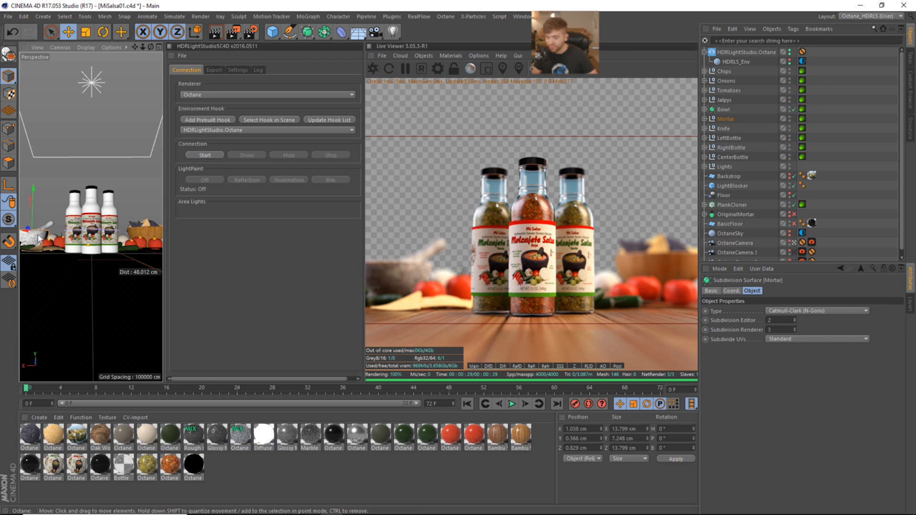
click(705, 119)
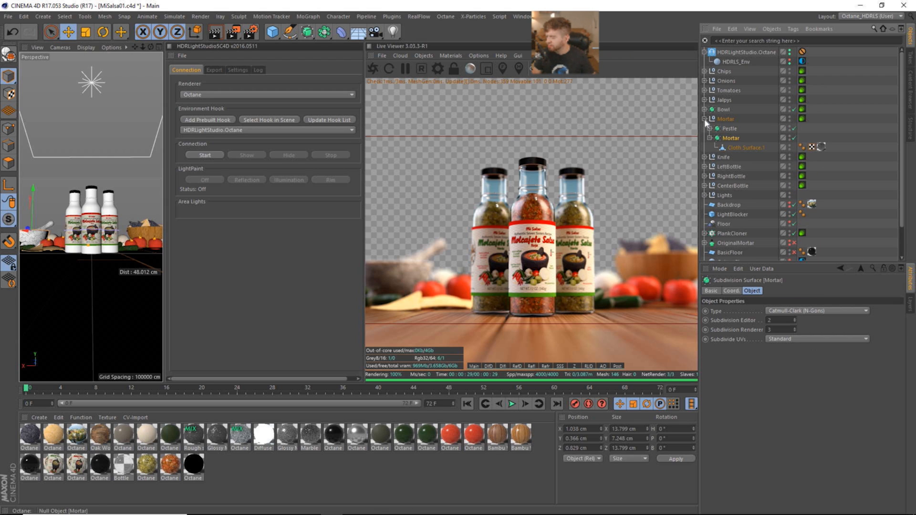
click(832, 145)
click(821, 147)
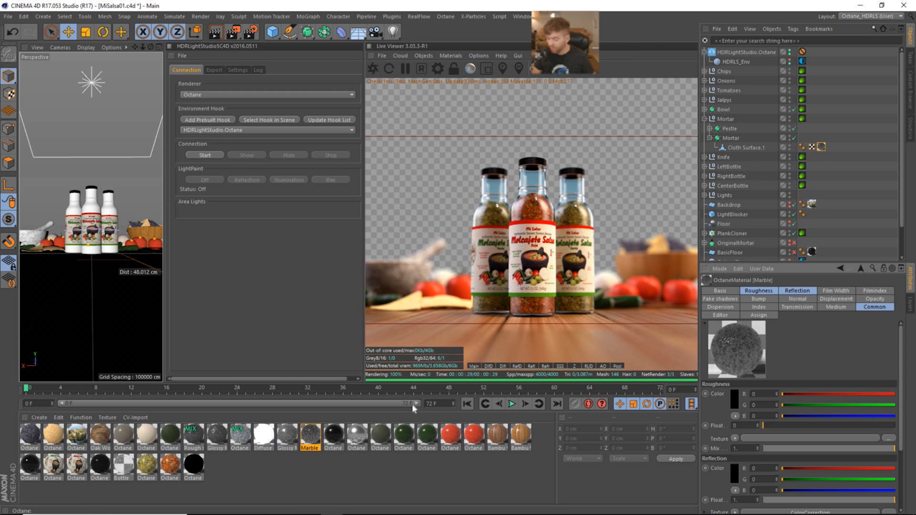
- Examine the Marble material's Scattering Medium in the material editor and close the editor
double_click(317, 438)
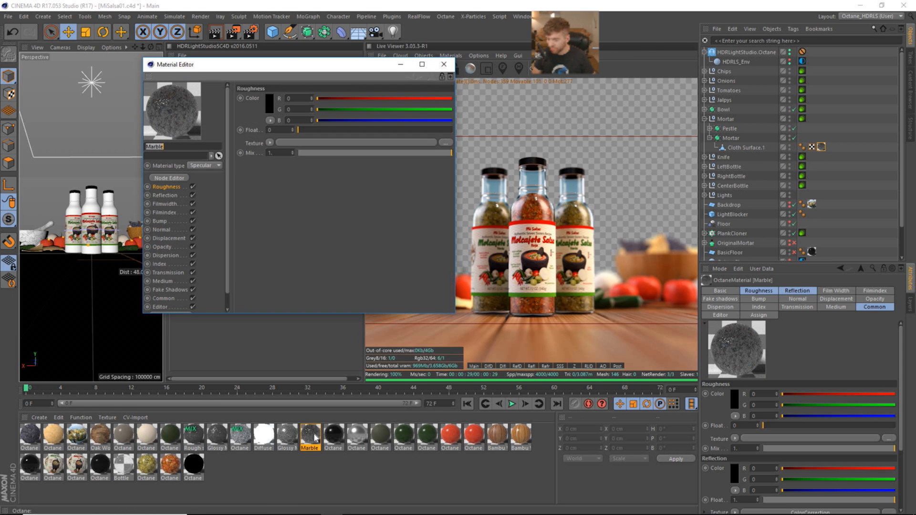
drag(291, 65, 374, 73)
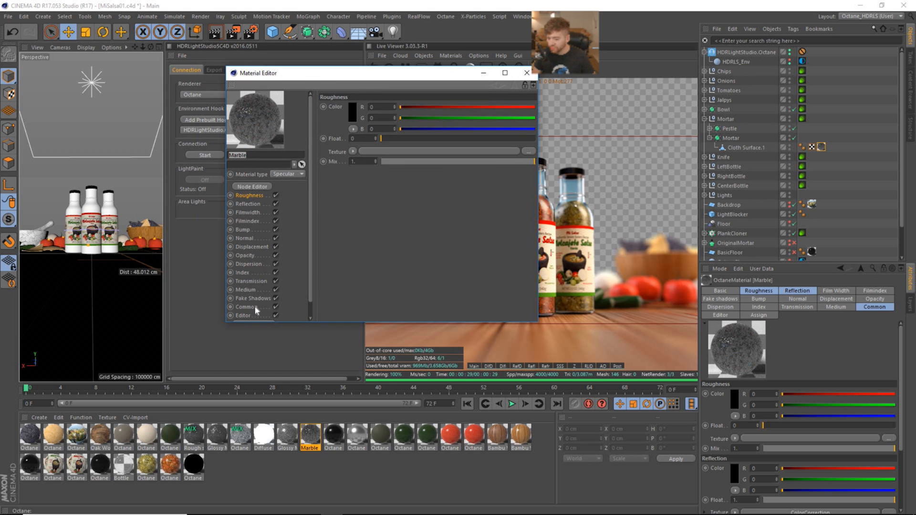
click(255, 291)
drag(459, 73, 272, 69)
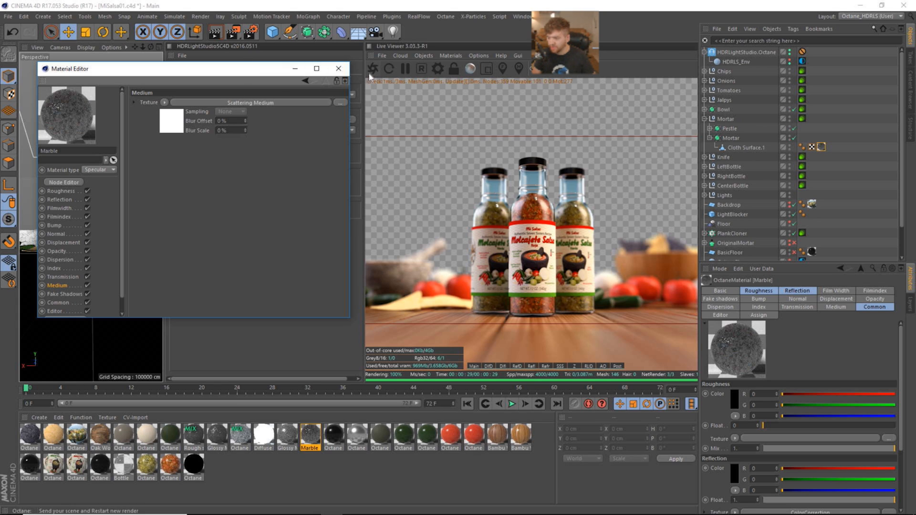
click(343, 73)
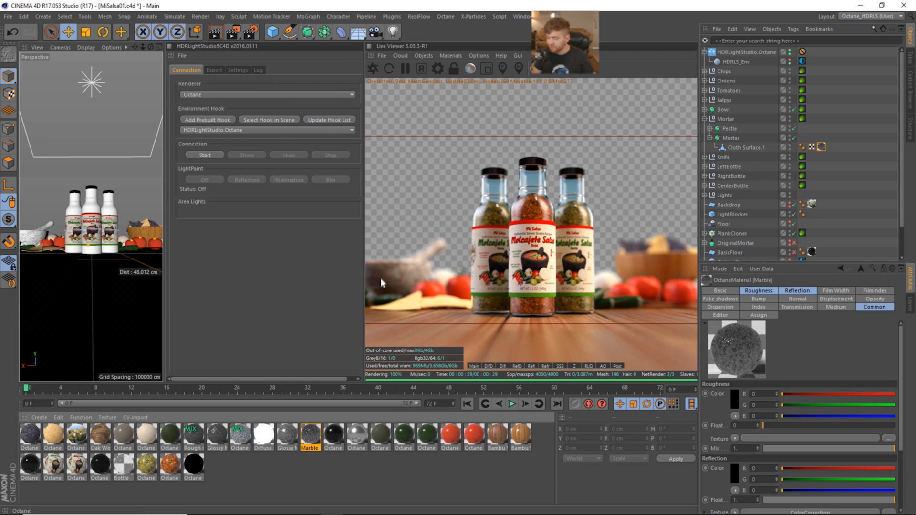
- Compare the SSS pass with the main render, and view the diffuse, reflection, refraction and Z-depth passes in the live render
click(560, 366)
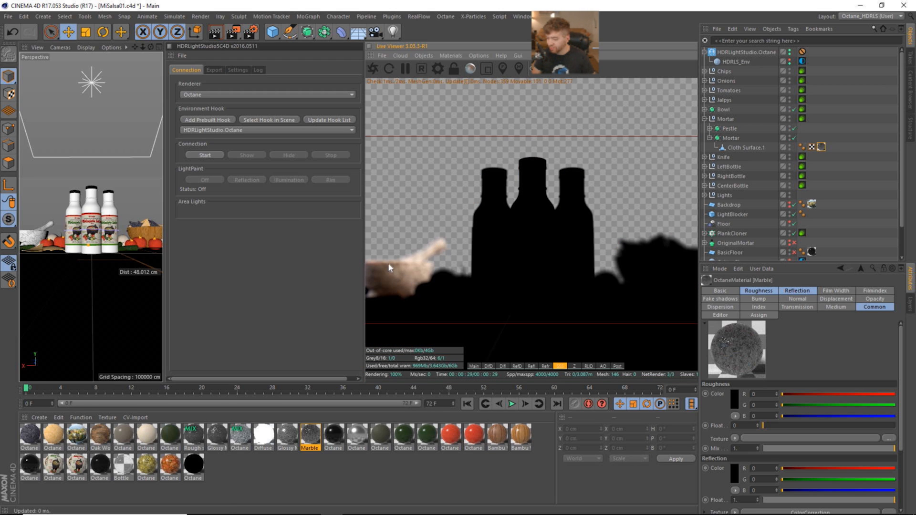
click(475, 366)
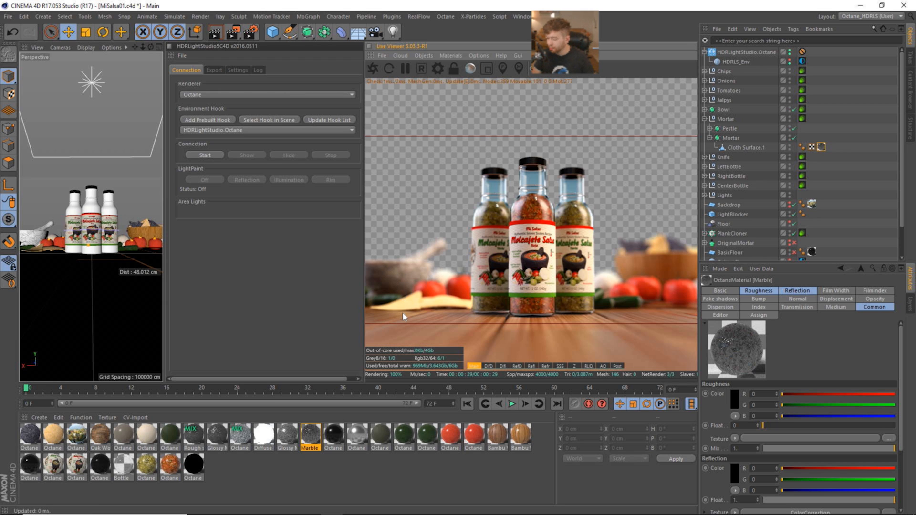
click(489, 366)
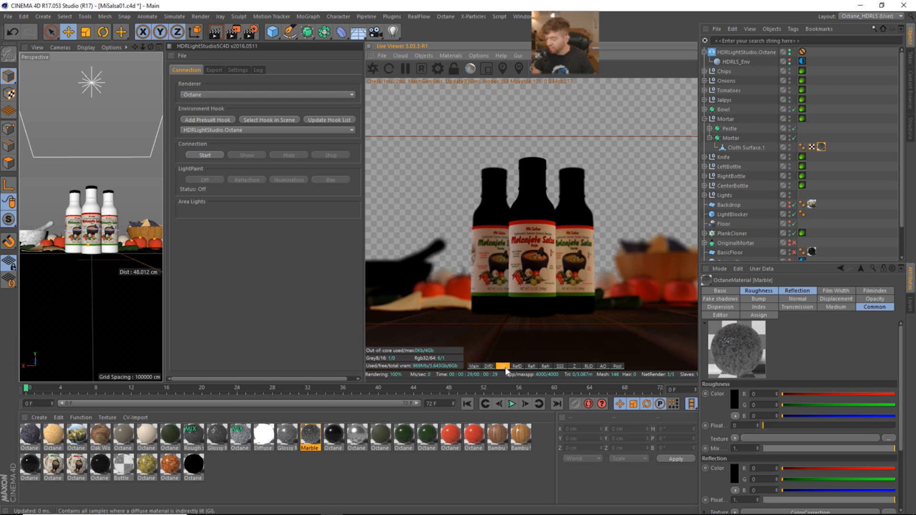
click(517, 366)
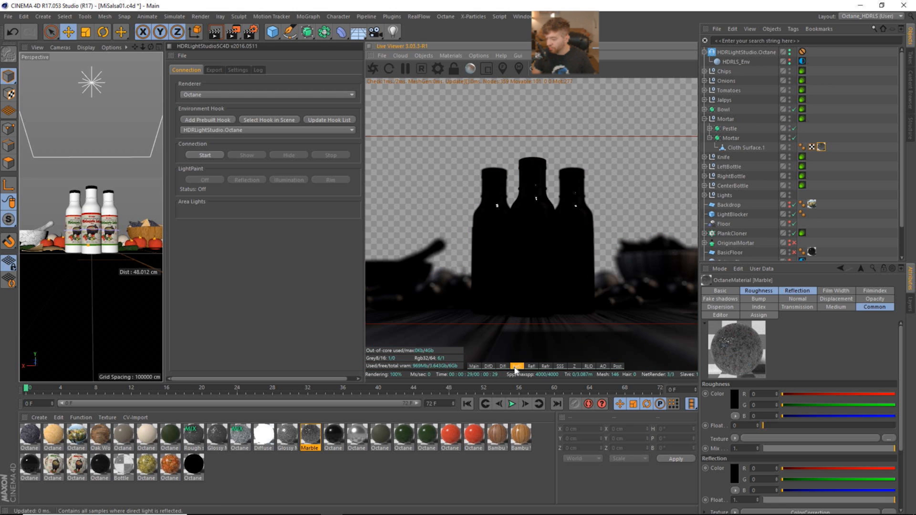
click(546, 366)
click(561, 366)
click(574, 366)
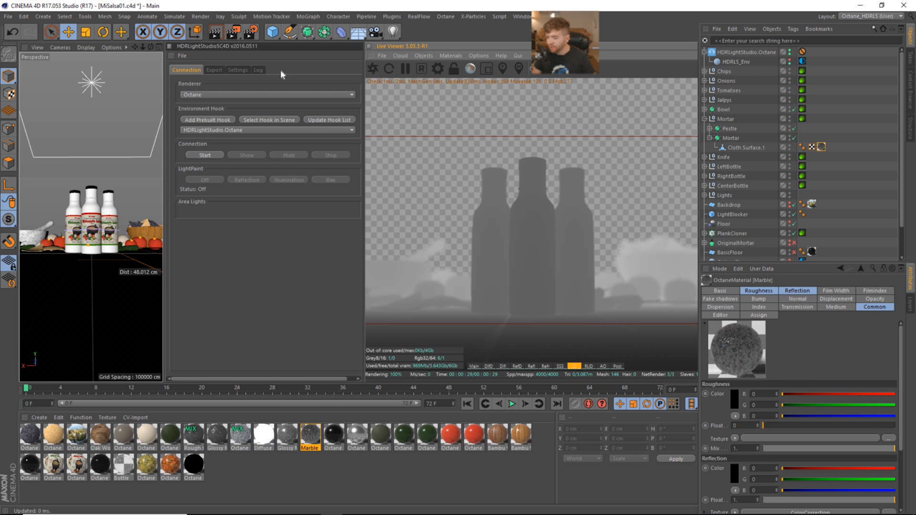
- Try a slightly higher Z Depth Max in the Octane info passes, undo it, and close the render settings
click(249, 32)
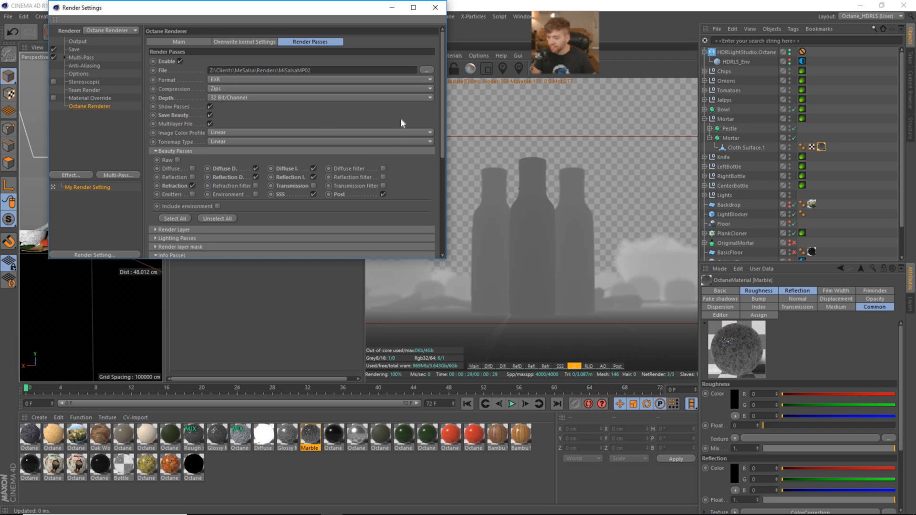
drag(442, 118, 447, 217)
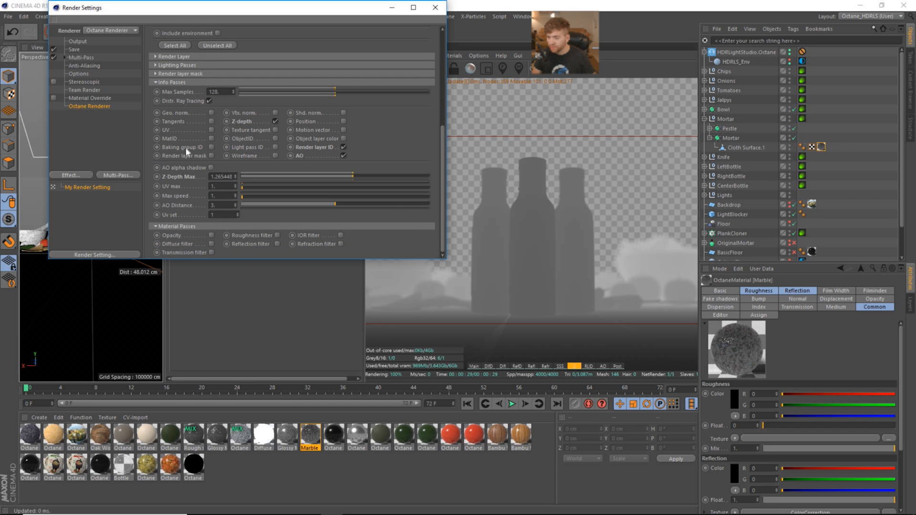
drag(352, 178, 352, 178)
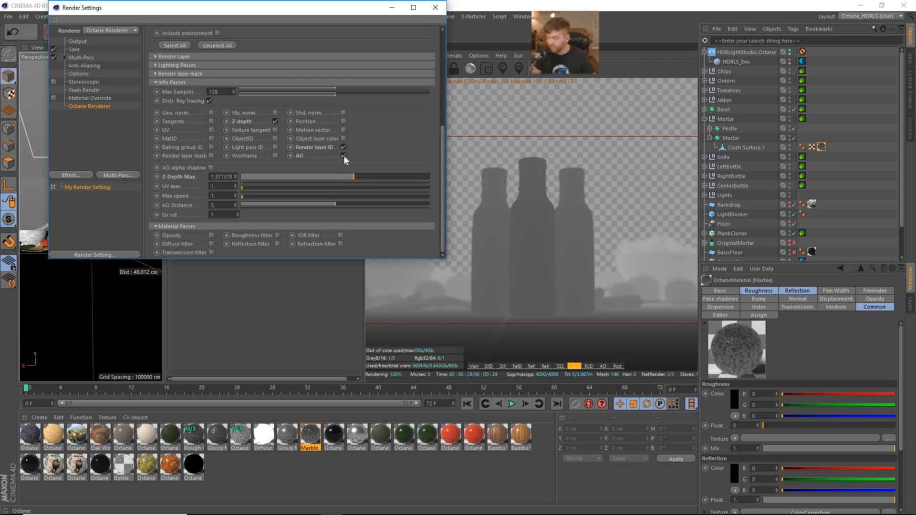
key(ctrl+z)
click(434, 8)
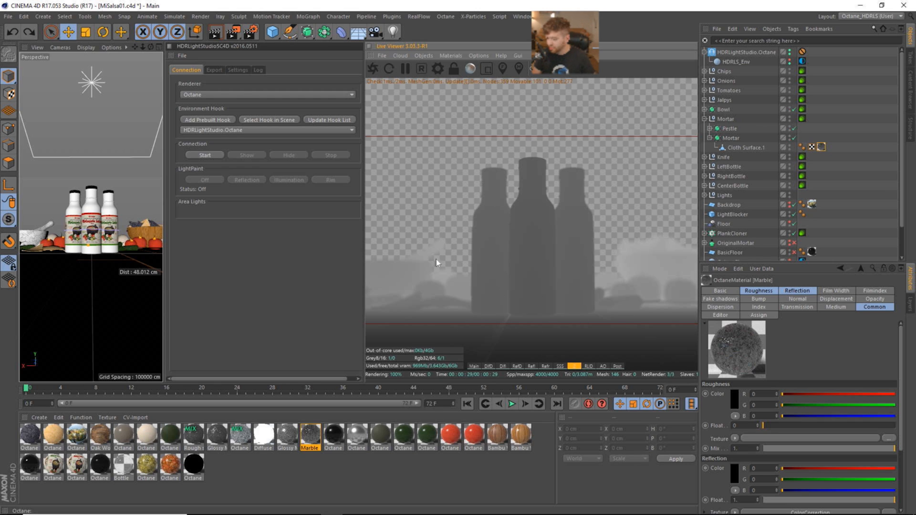
- View the render layer ID and AO passes, and locate the AO options among the Octane info pass settings
click(588, 365)
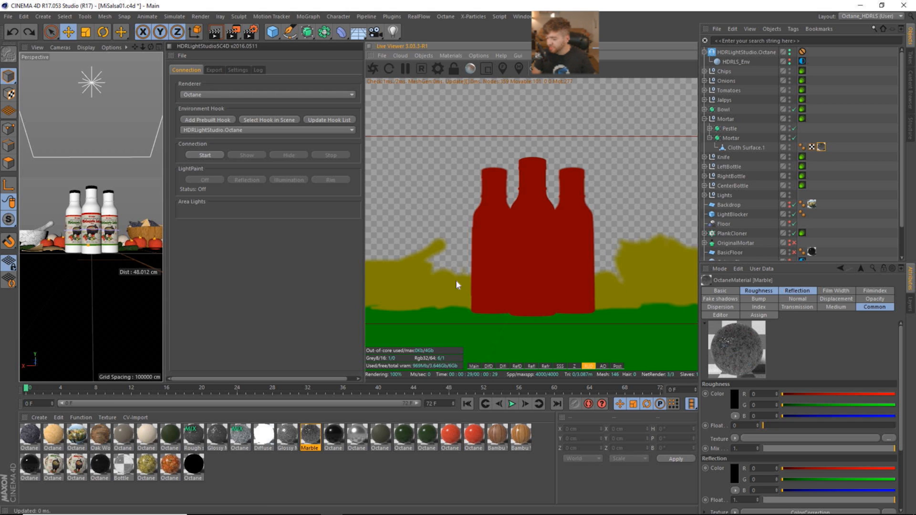
click(603, 366)
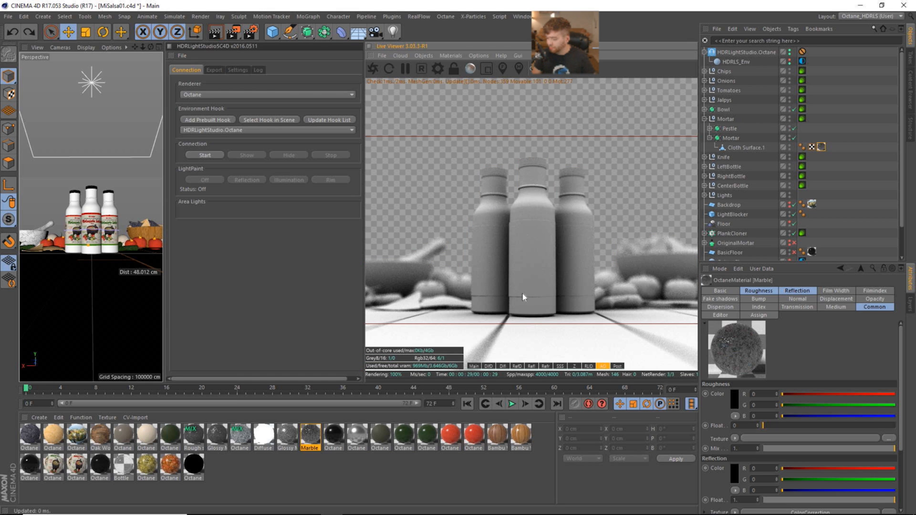
click(251, 32)
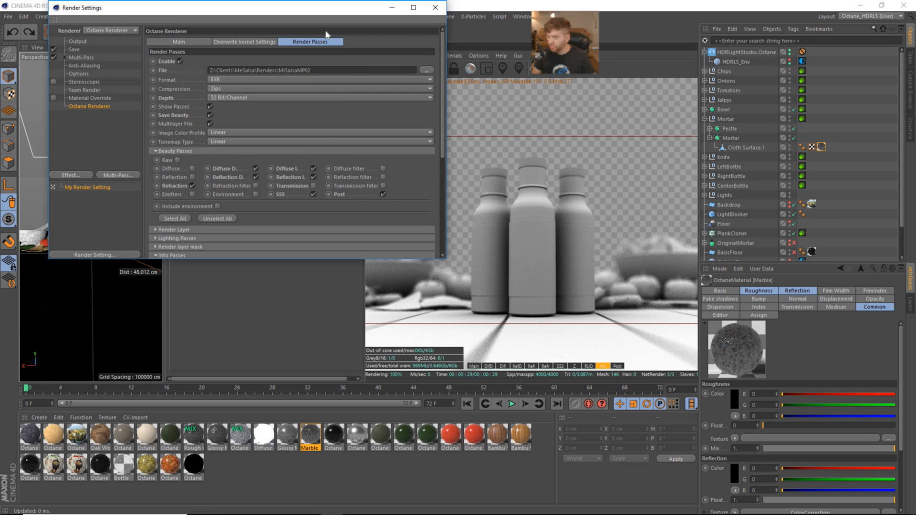
drag(439, 127, 417, 208)
click(311, 177)
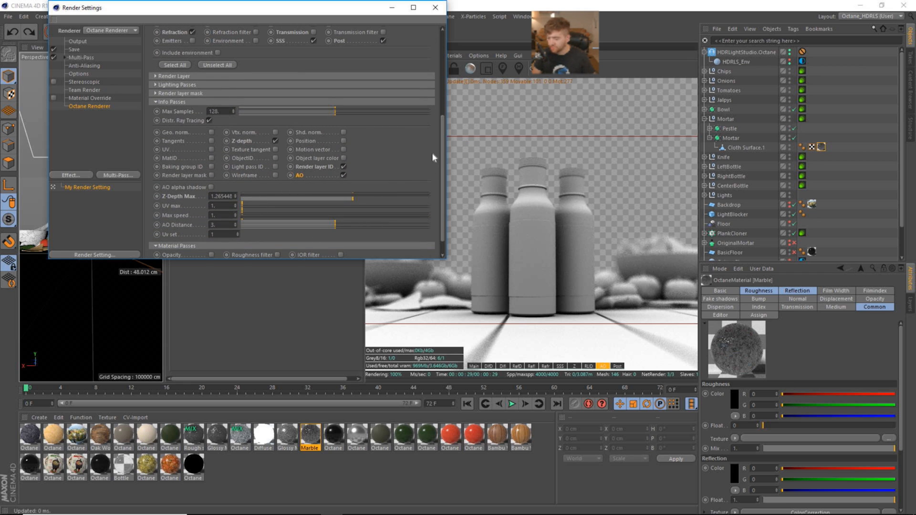
drag(442, 151, 442, 163)
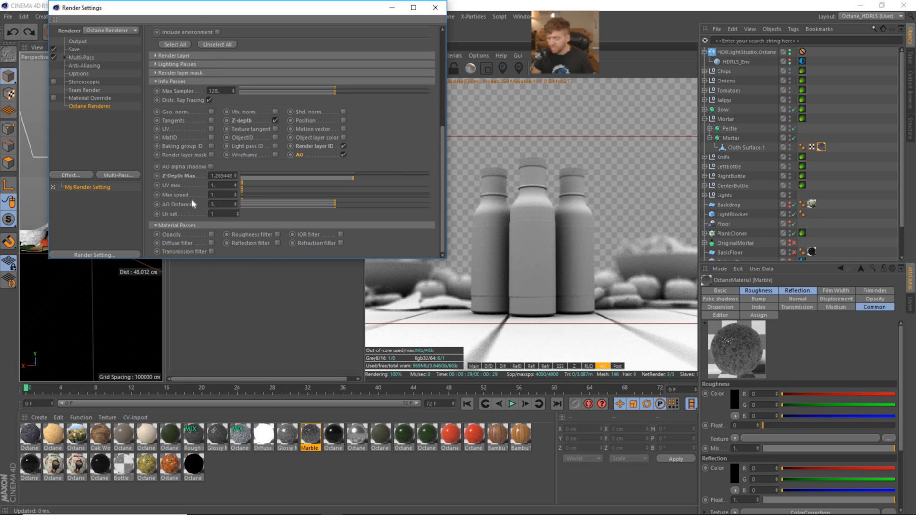
- Compare AO Distance values from about 0.015 up to 5.45 in the live render, and set it to about 0.0115
drag(332, 206, 247, 205)
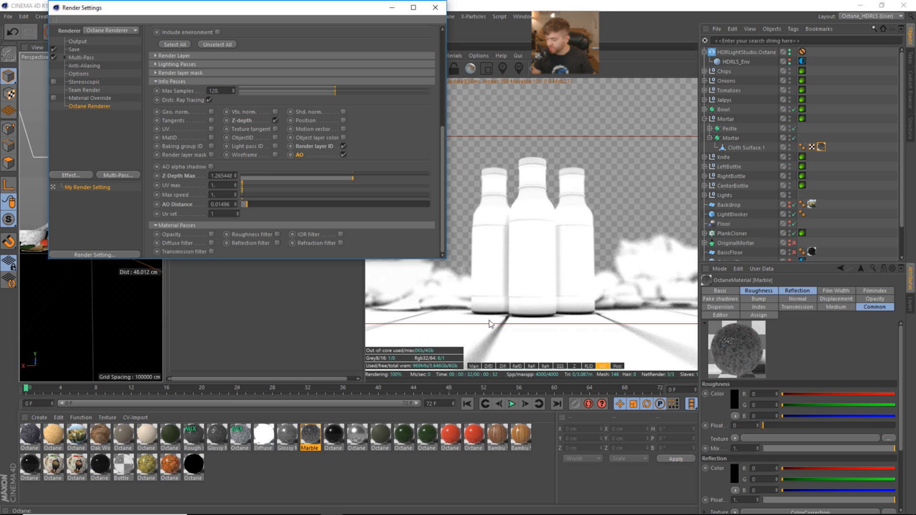
drag(307, 205, 345, 206)
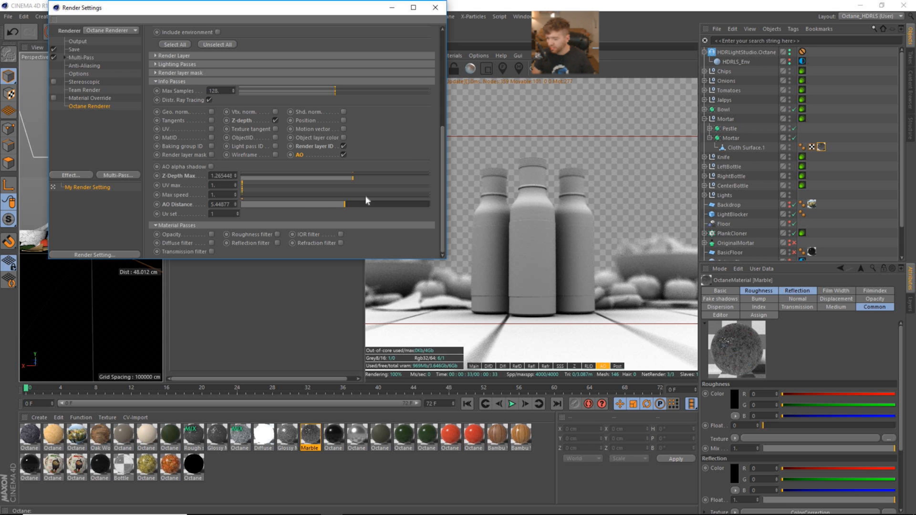
drag(343, 206, 247, 210)
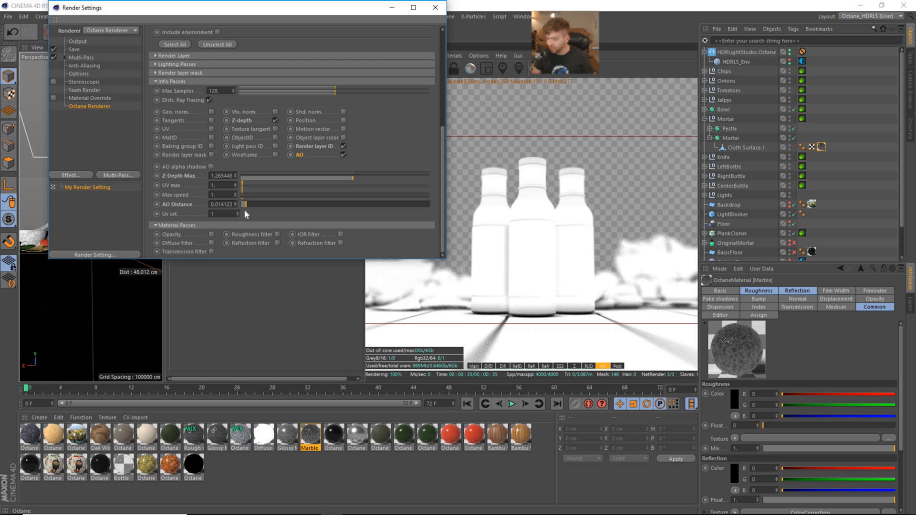
drag(244, 208, 244, 209)
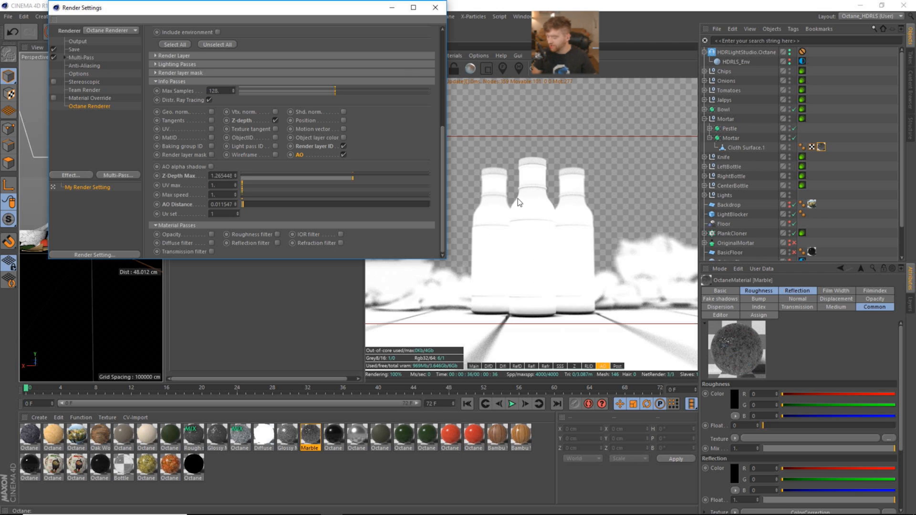
- View the Post and Main passes in the live render, review the enabled beauty passes, and close the render settings
click(617, 365)
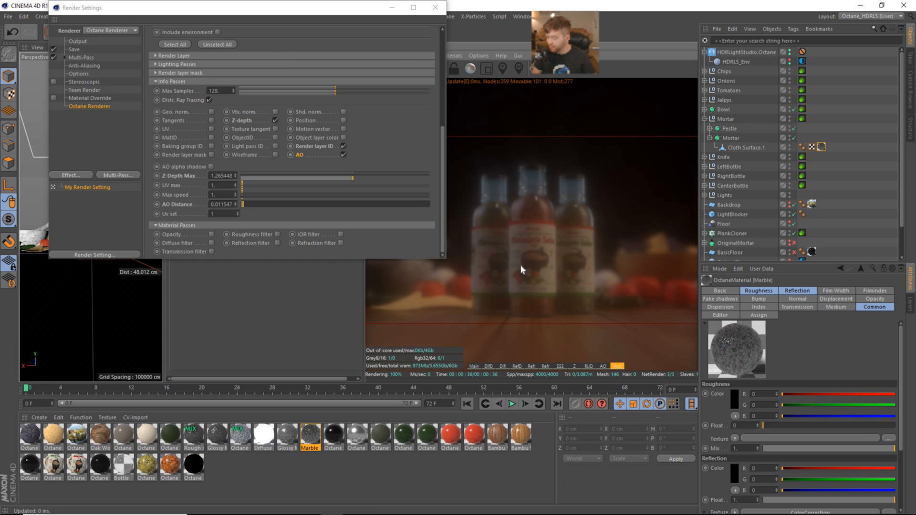
click(473, 366)
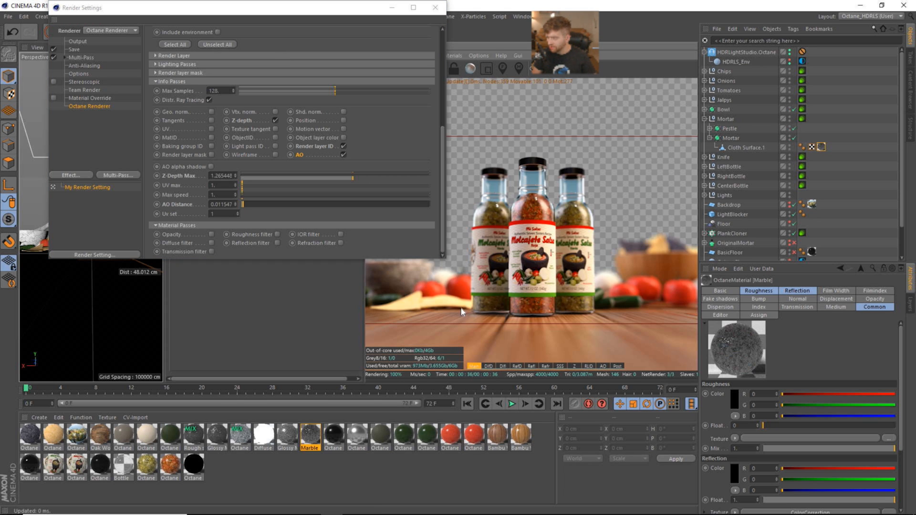
drag(325, 9, 406, 45)
drag(524, 187, 507, 89)
drag(446, 48, 351, 64)
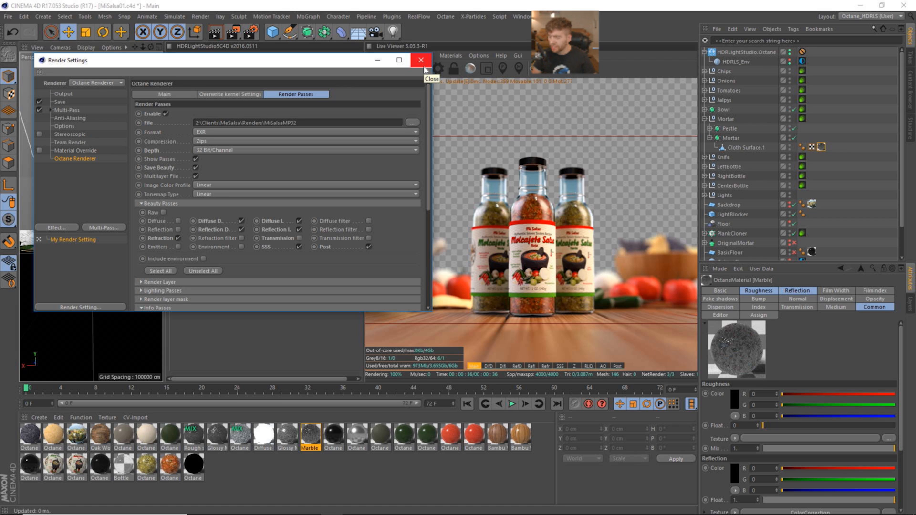
drag(247, 64, 335, 65)
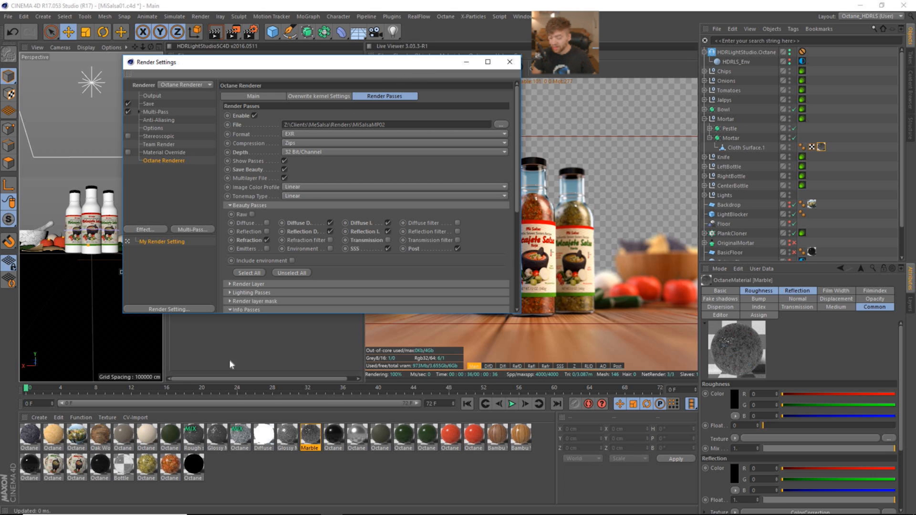
click(510, 62)
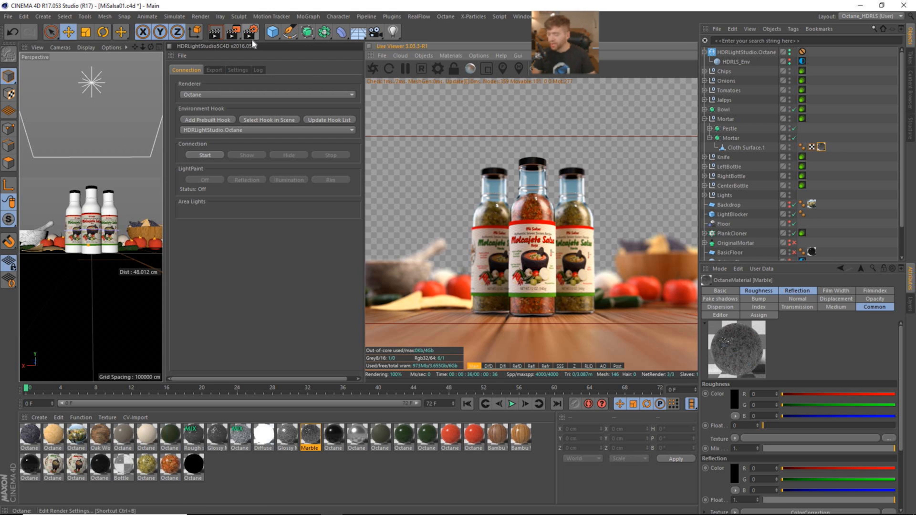
mouse_move(439, 514)
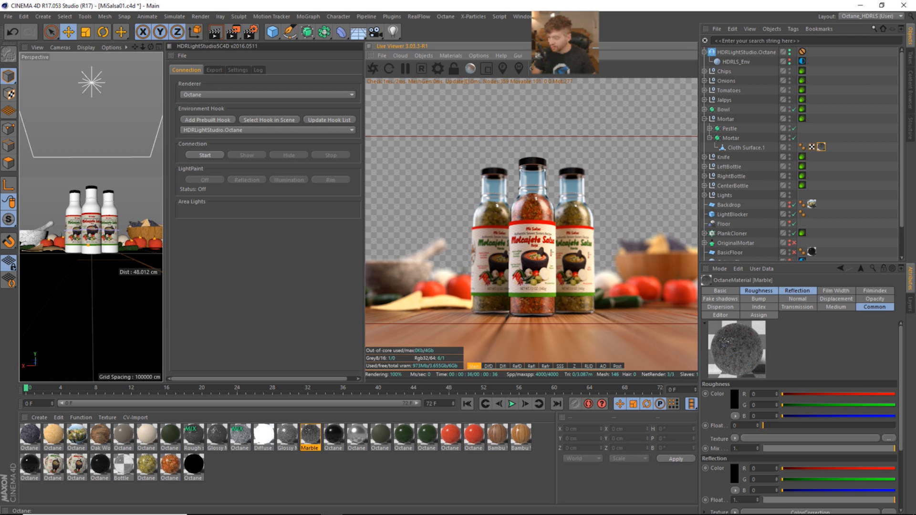
- Review the render's output resolution settings and turn off the standard Save option in the render settings
click(250, 32)
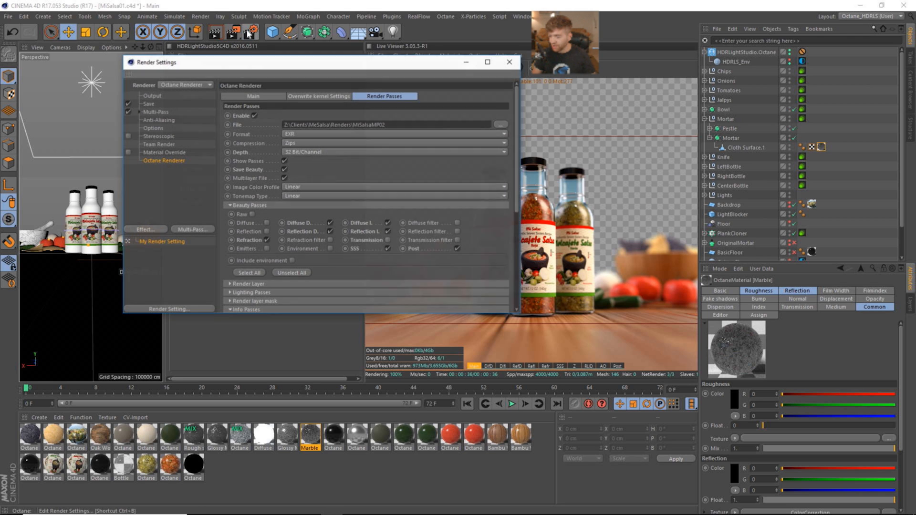
click(152, 96)
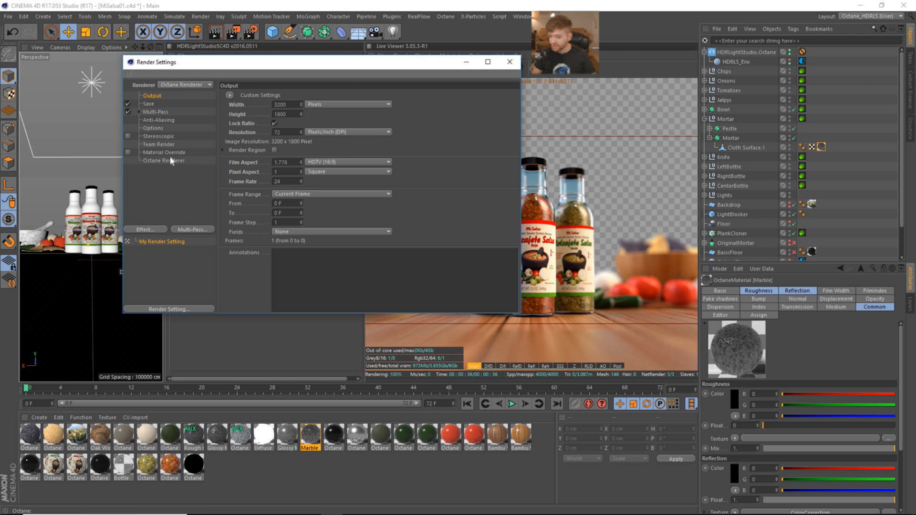
click(170, 161)
click(149, 104)
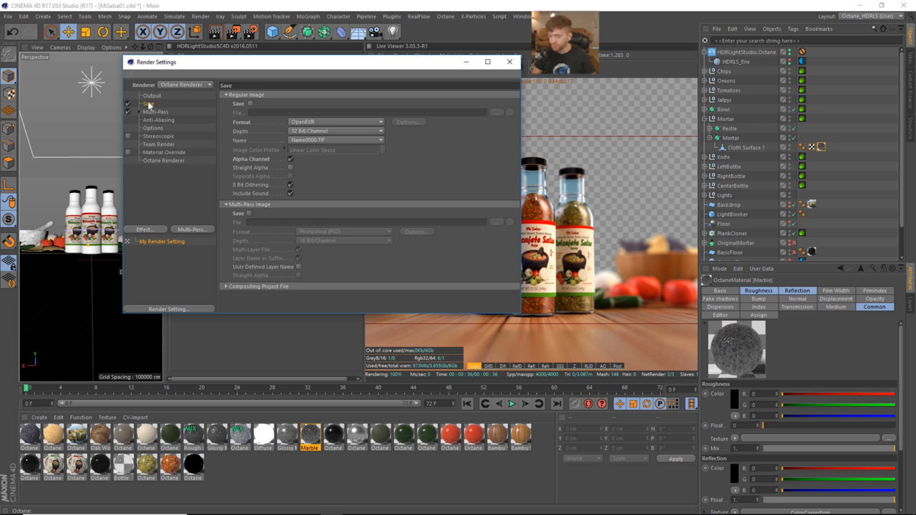
click(128, 104)
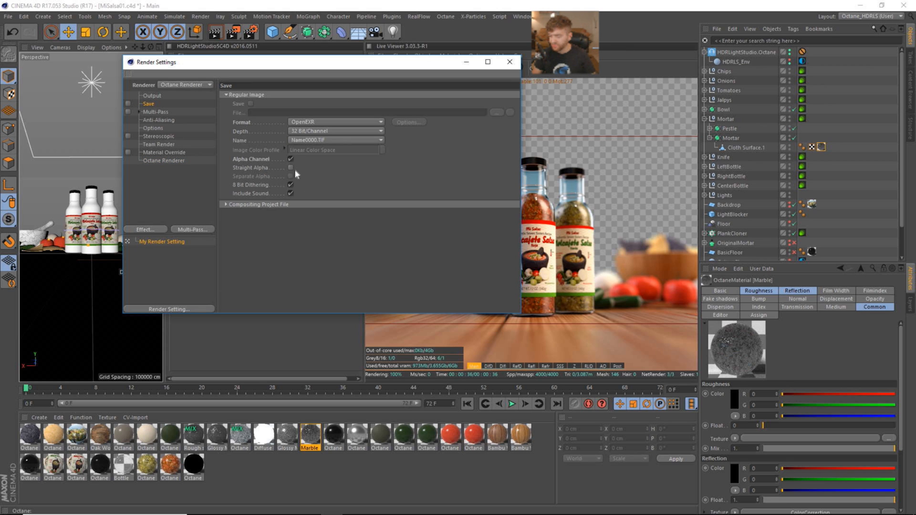
- Set the Octane render passes file to MiSalsaMP020000 in the Renders folder, then close the render settings
click(164, 160)
click(500, 125)
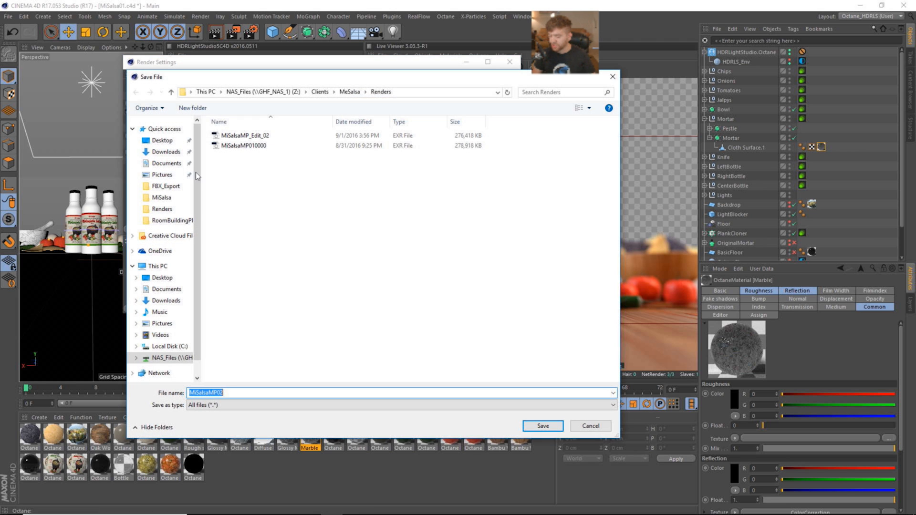
click(242, 147)
click(223, 393)
click(223, 393)
double_click(223, 393)
click(222, 394)
key(BackSpace)
text(2)
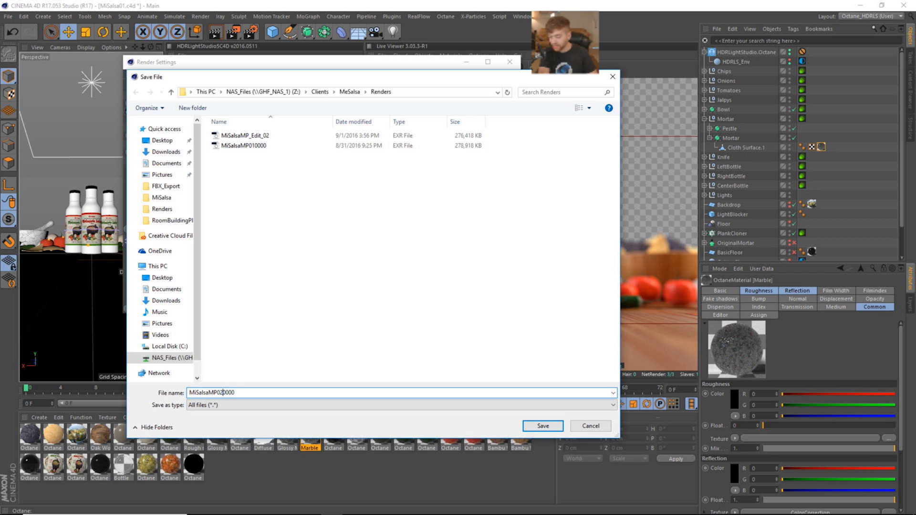
click(554, 425)
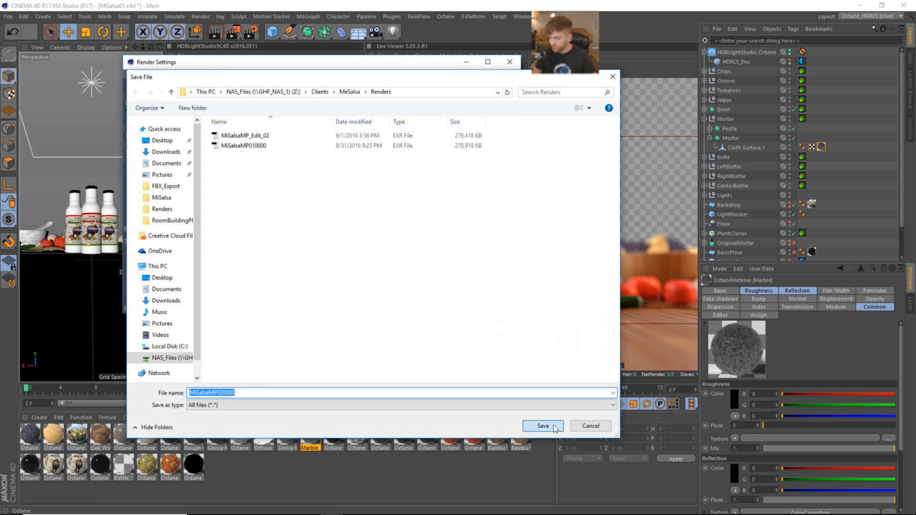
drag(516, 201, 519, 169)
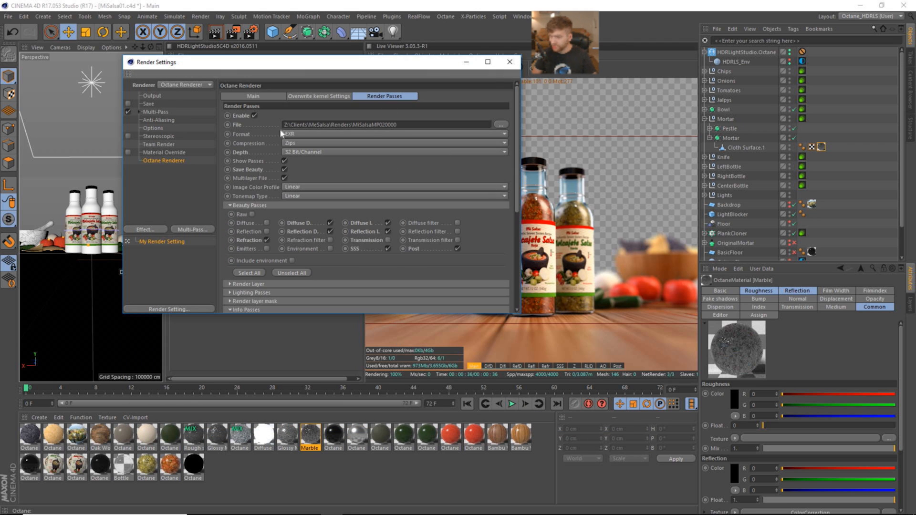
click(509, 62)
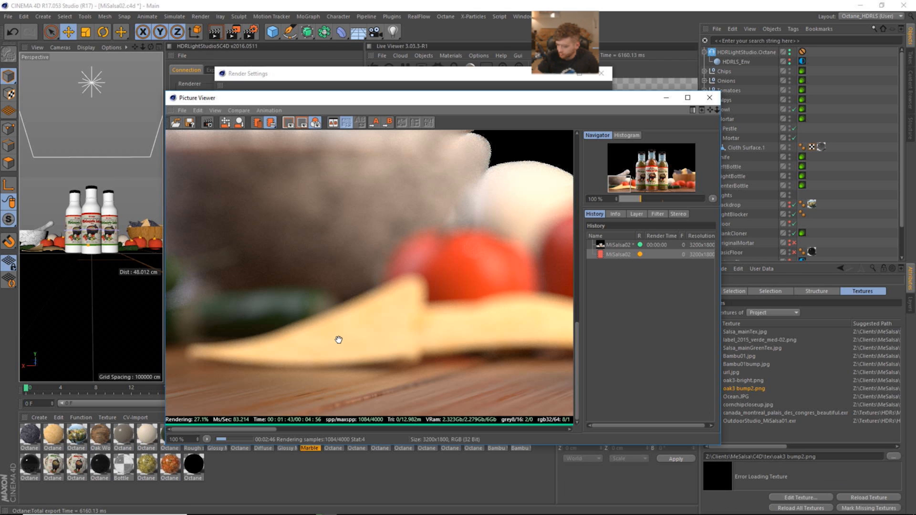
- Examine the render in the Picture Viewer at 100%, from the chips and tomatoes to the bottle labels, and view the whole frame
drag(338, 344, 327, 333)
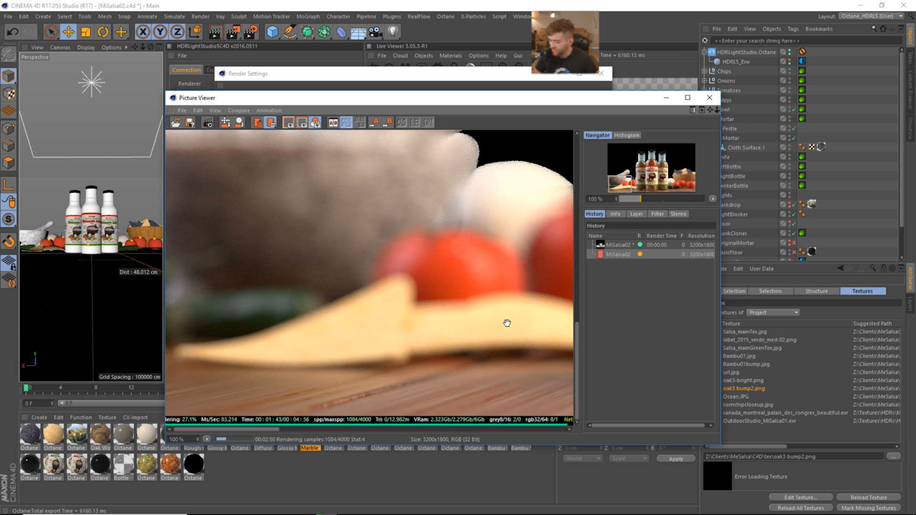
drag(501, 299, 307, 286)
scroll(496, 291, down, 2)
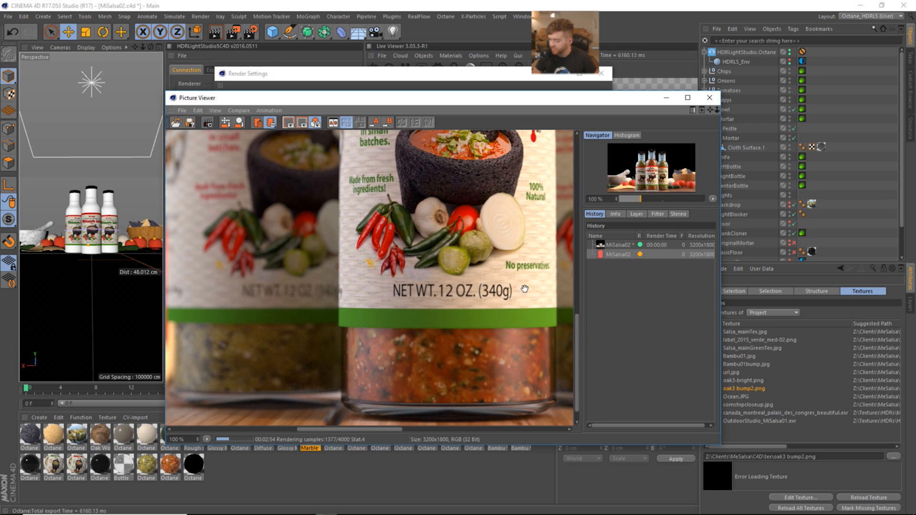
scroll(497, 305, down, 3)
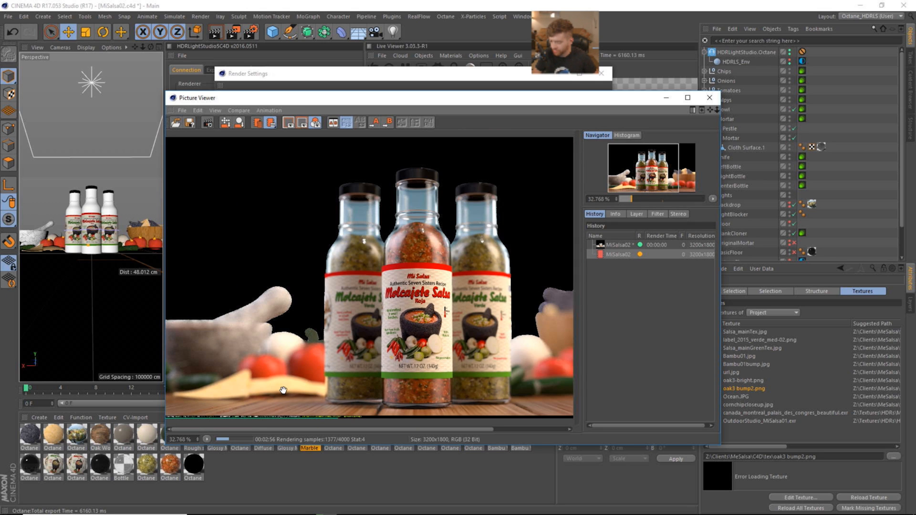
scroll(283, 391, up, 4)
drag(264, 400, 475, 248)
drag(300, 348, 587, 208)
drag(342, 338, 520, 246)
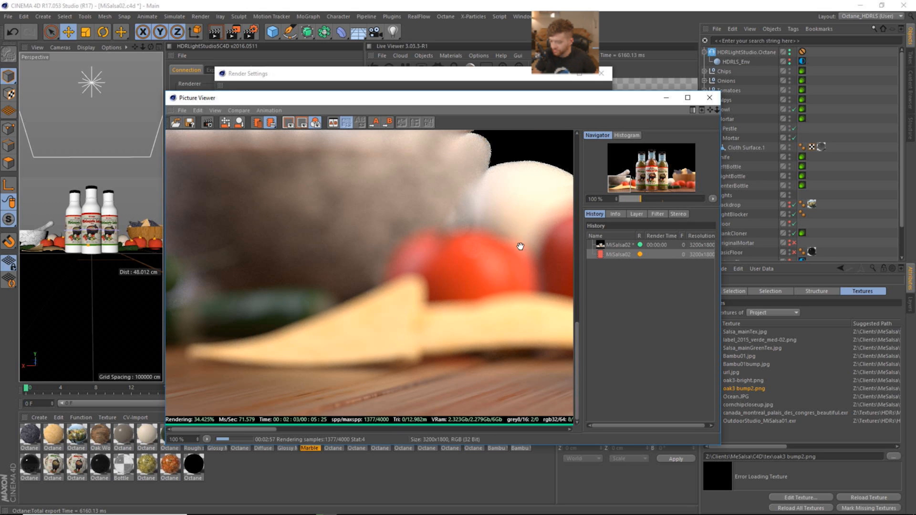
drag(398, 409, 259, 389)
drag(352, 367, 463, 385)
drag(480, 382, 390, 369)
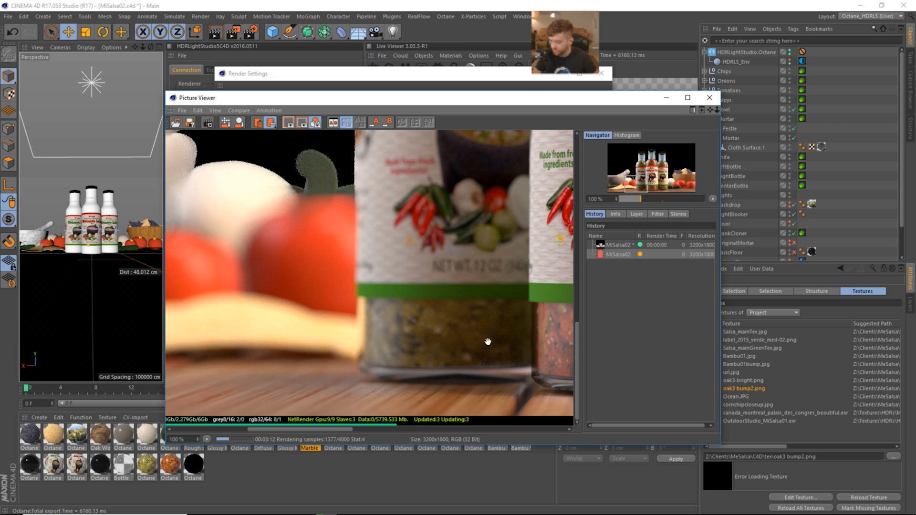
drag(488, 340, 385, 319)
drag(497, 340, 403, 325)
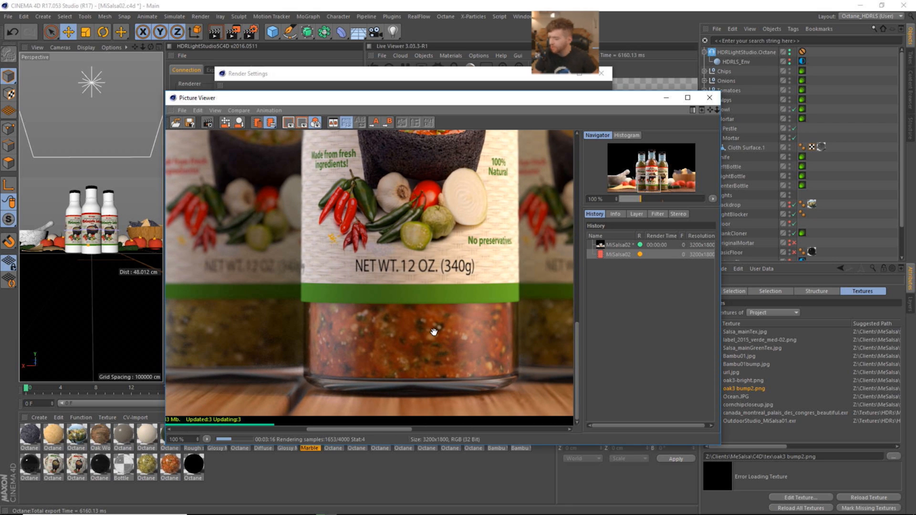
scroll(289, 308, down, 4)
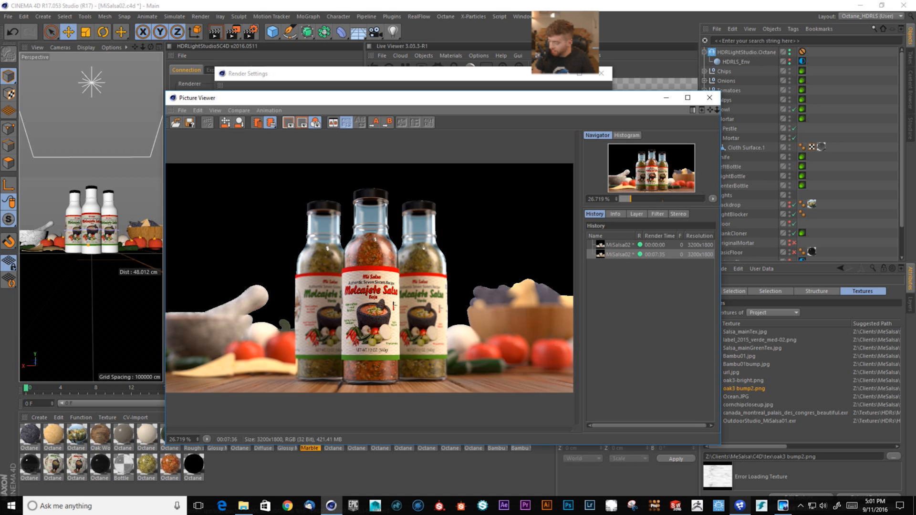
- Switch to Fusion and load the rendered multilayer file MiSalsaMP0200000000.exr into the empty composition's flow
click(739, 505)
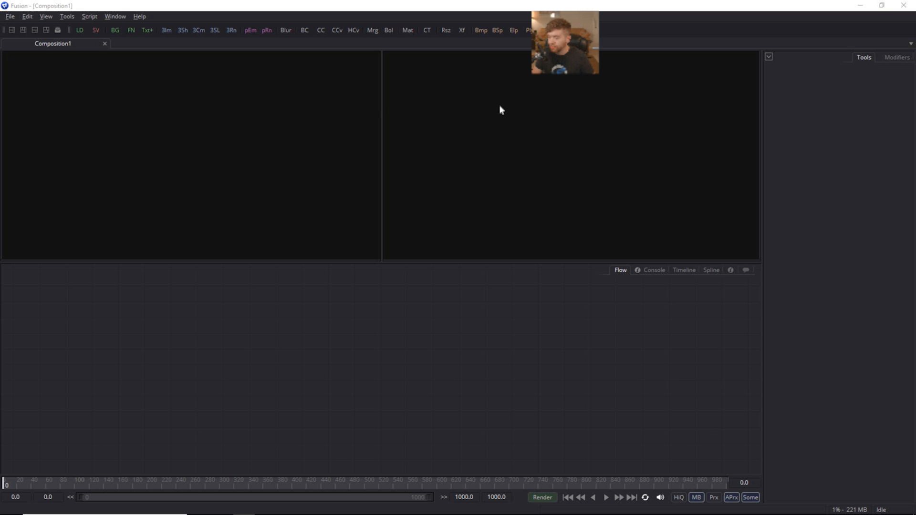
drag(0, 91, 656, 73)
drag(501, 150, 241, 320)
drag(641, 70, 0, 64)
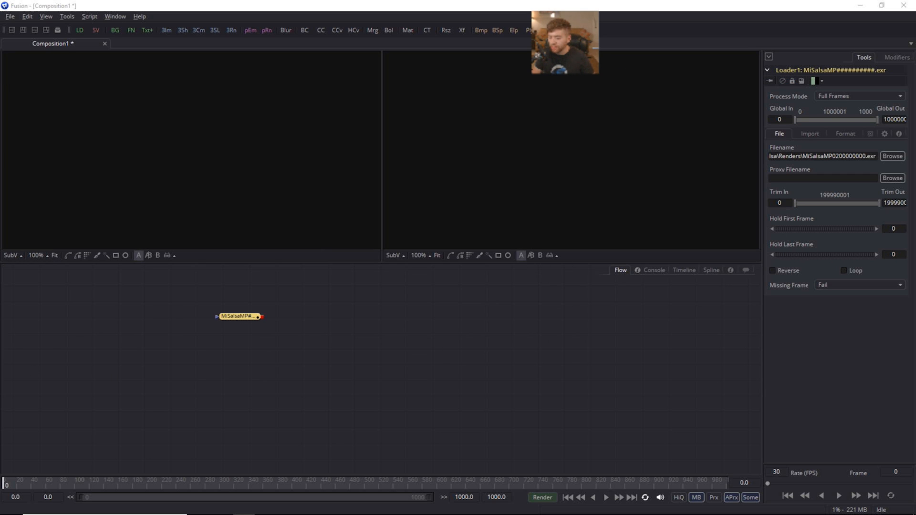
- Reposition the EXR loader node slightly in the flow and rename it DiffuseDirect
mouse_move(243, 321)
mouse_down()
mouse_move(260, 329)
mouse_move(237, 320)
mouse_up()
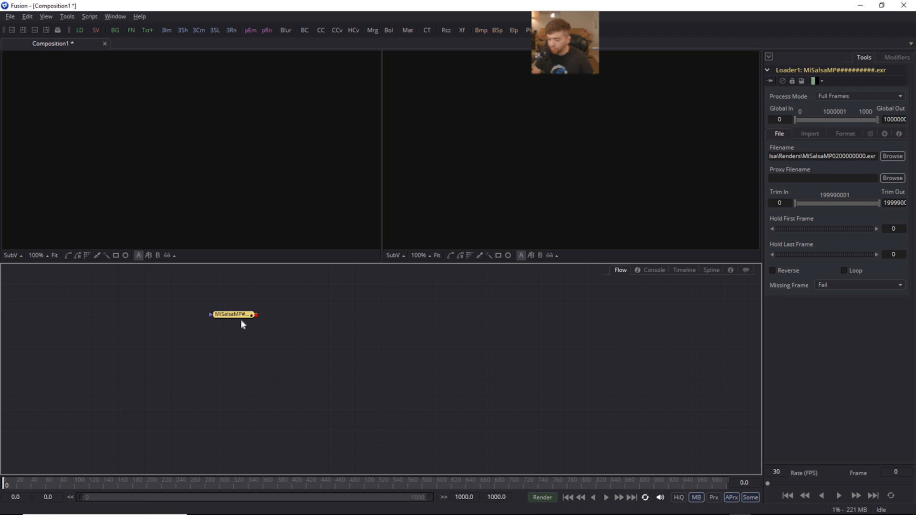
mouse_move(234, 319)
drag(230, 320, 227, 324)
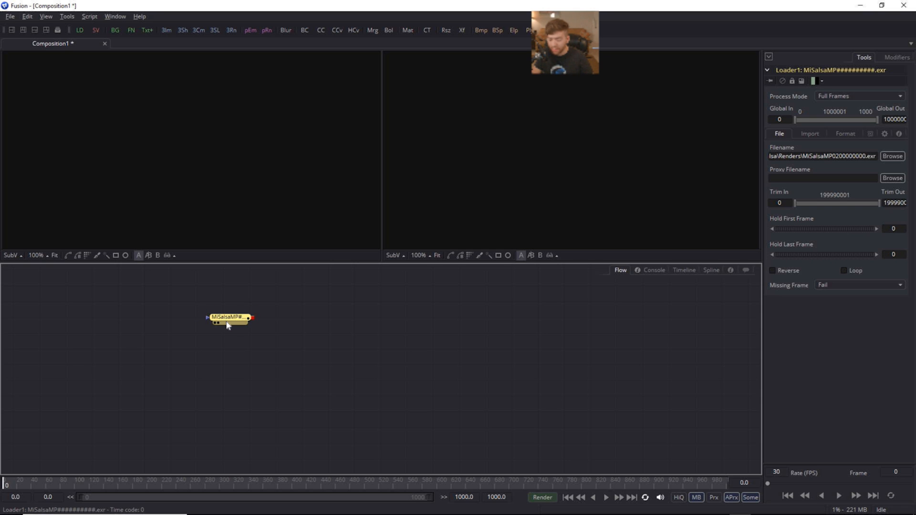
drag(229, 323, 226, 323)
key(F2)
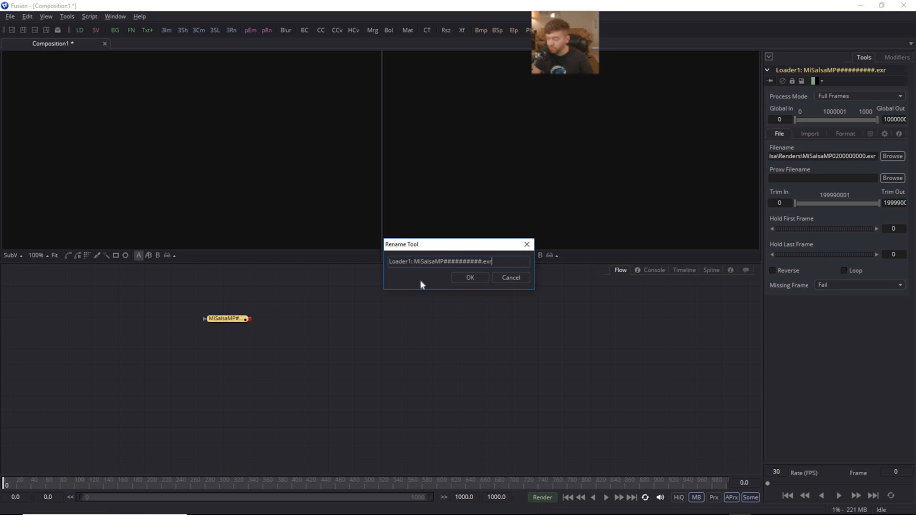
drag(503, 266, 333, 268)
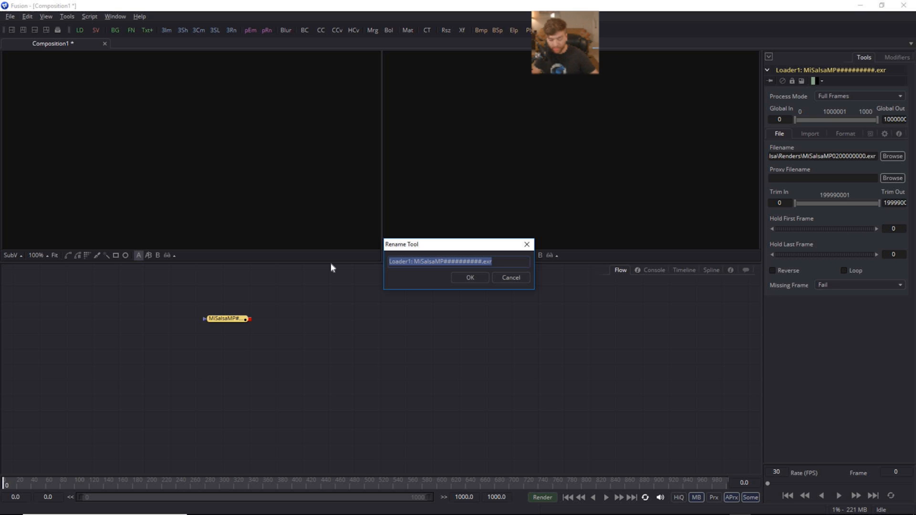
text(D)
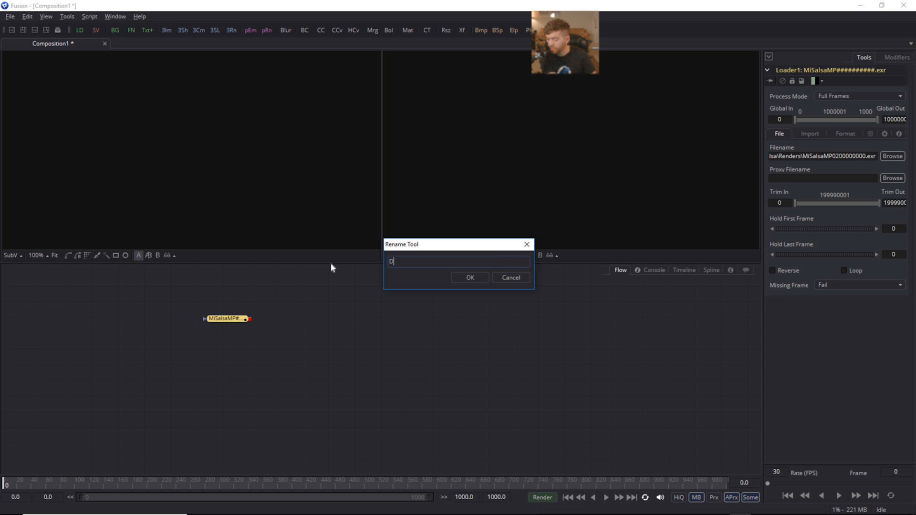
text(iffuseDirect)
key(Return)
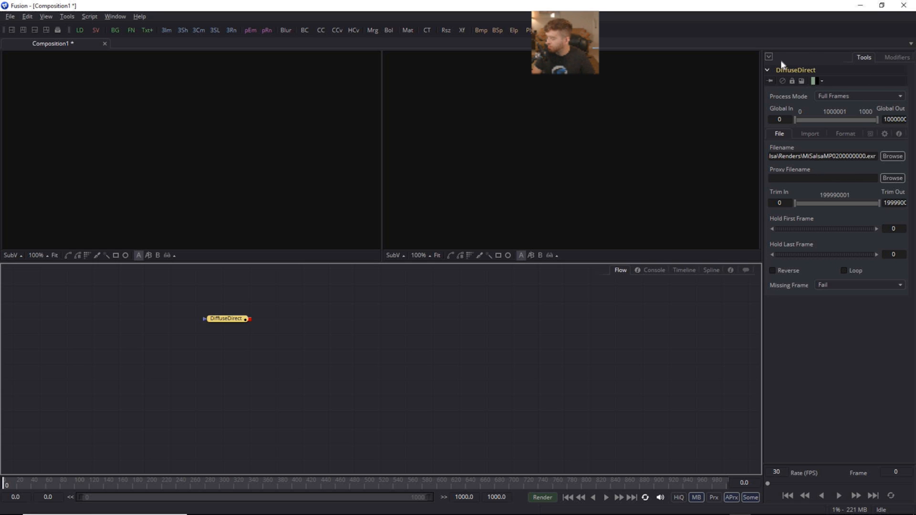
- Set the DiffuseDirect loader's import depth to float32 and adjust the node's position in the flow
drag(234, 322, 224, 321)
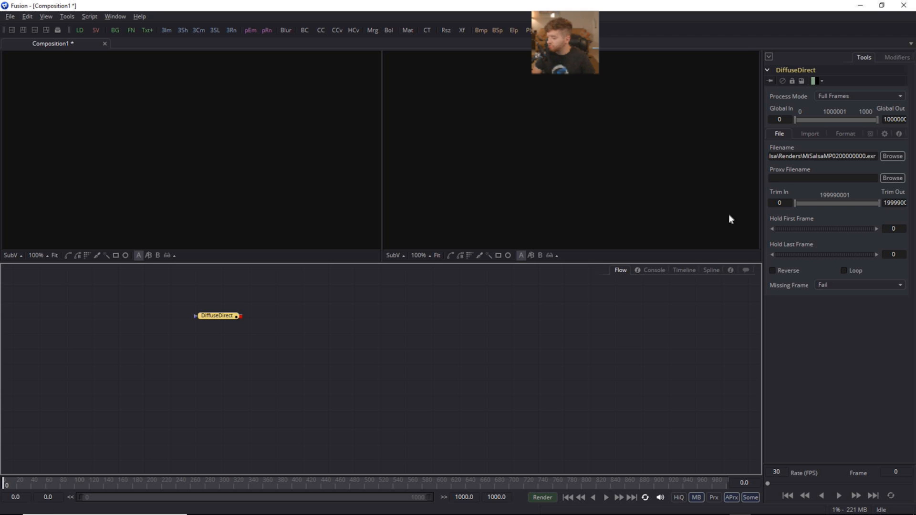
click(812, 134)
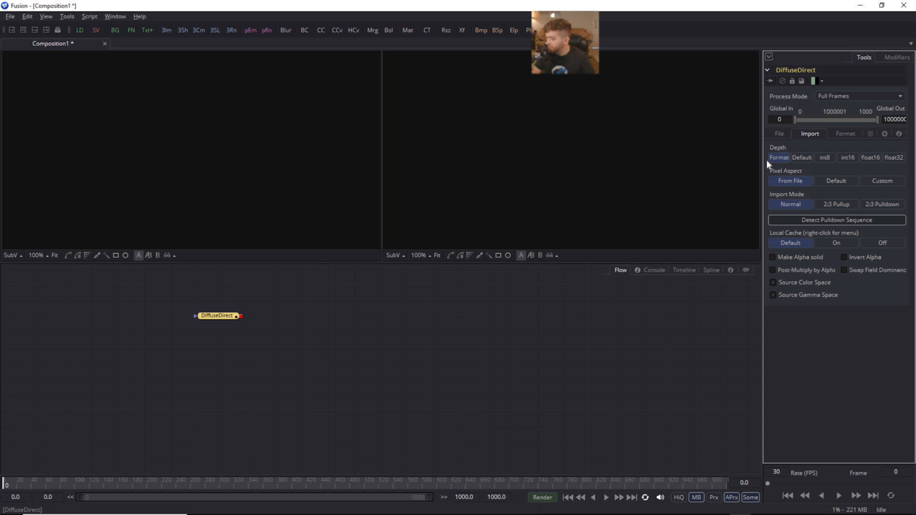
click(894, 158)
drag(216, 314, 221, 318)
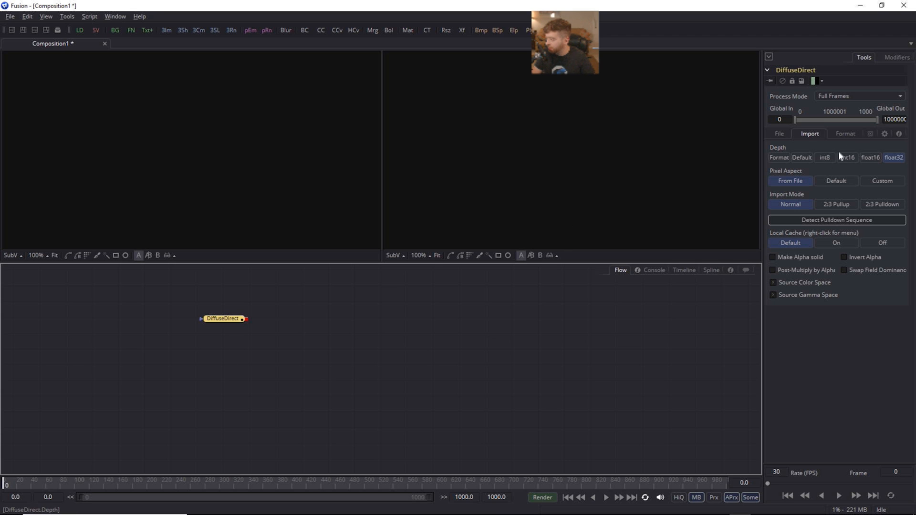
- Assign the DiffuseDirect loader's red, green and blue EXR channels to #0017#Beauty.red, #0017#Beauty.green and #0017#Beauty.blue
click(853, 137)
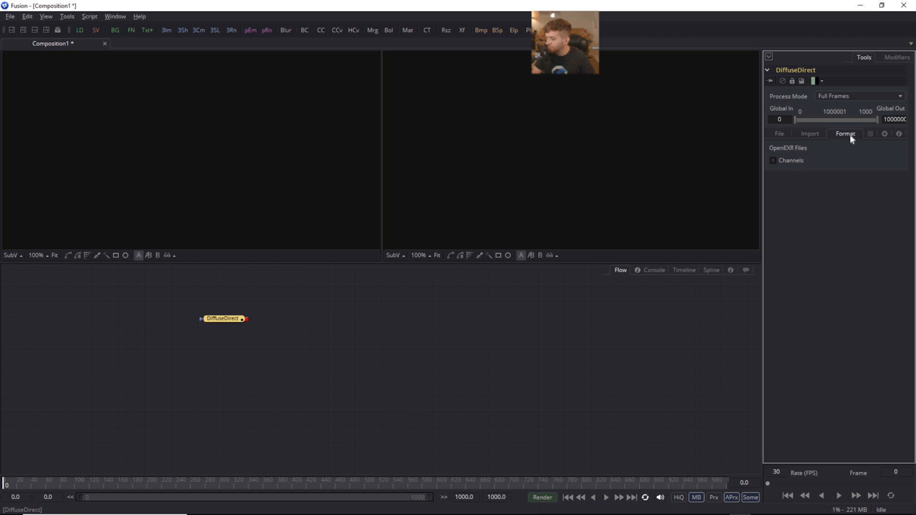
click(774, 160)
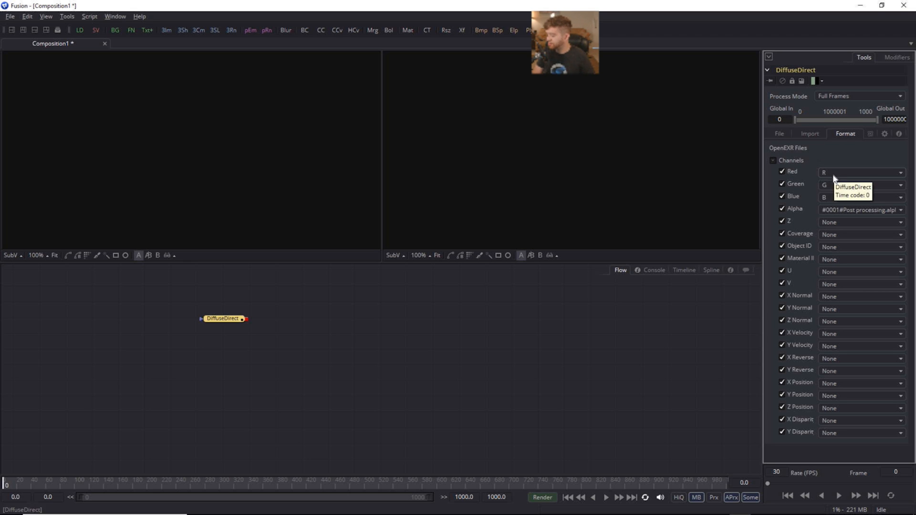
click(856, 173)
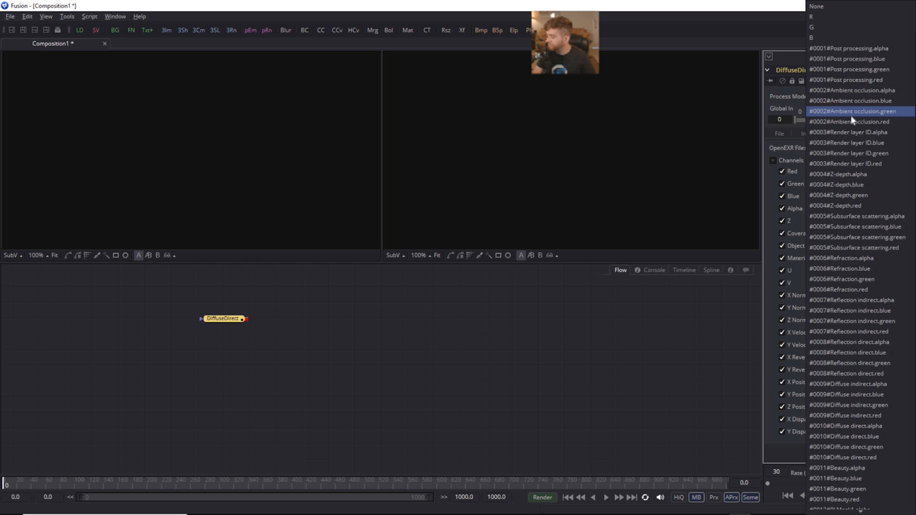
scroll(855, 317, down, 8)
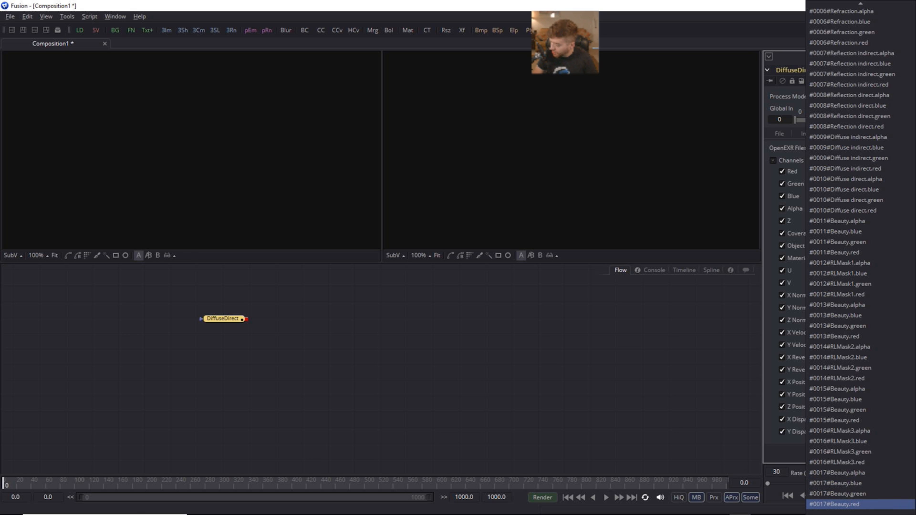
click(834, 504)
click(837, 185)
scroll(822, 487, down, 7)
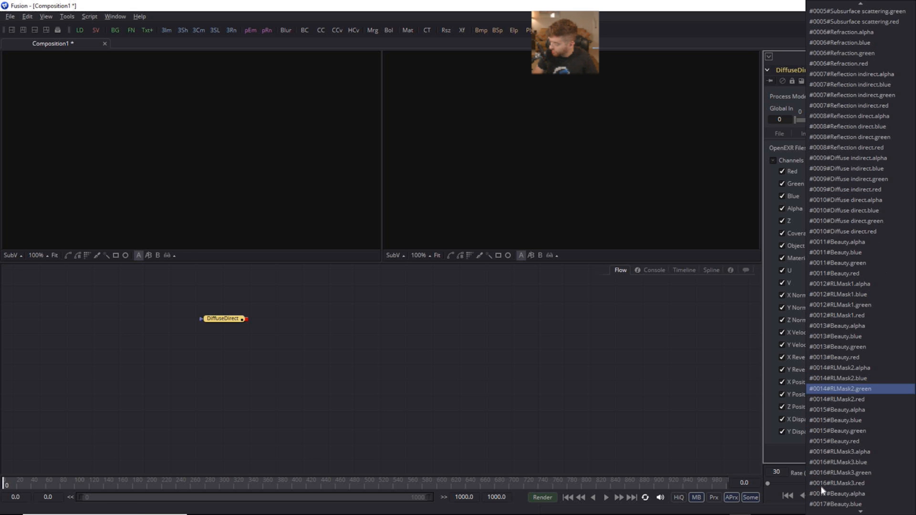
scroll(836, 482, down, 1)
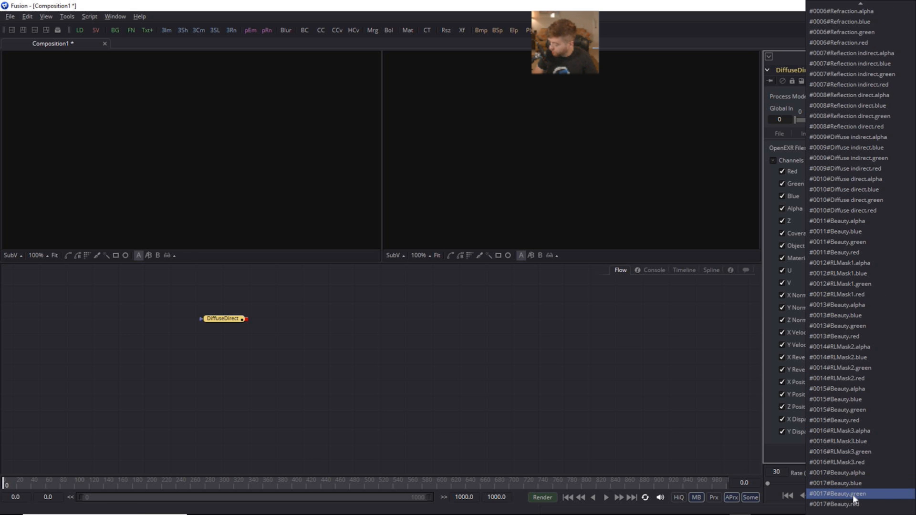
click(852, 495)
click(842, 198)
scroll(852, 486, down, 5)
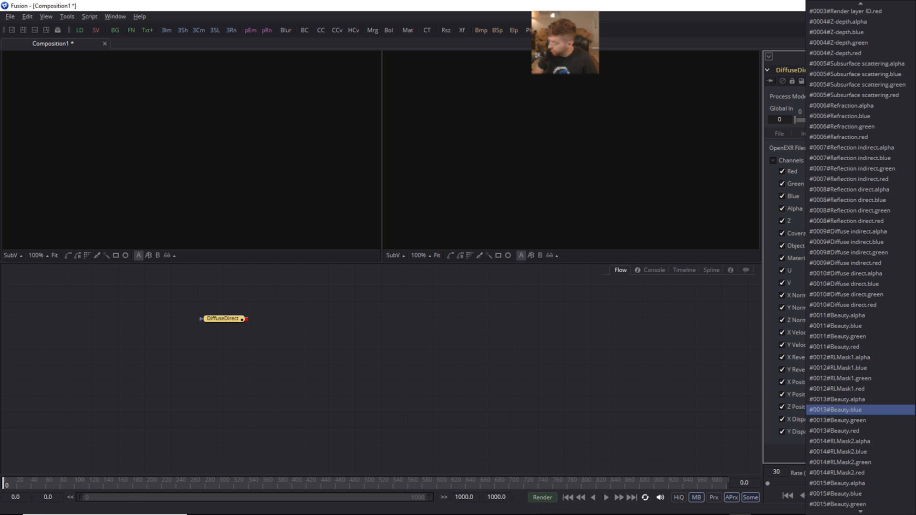
click(849, 483)
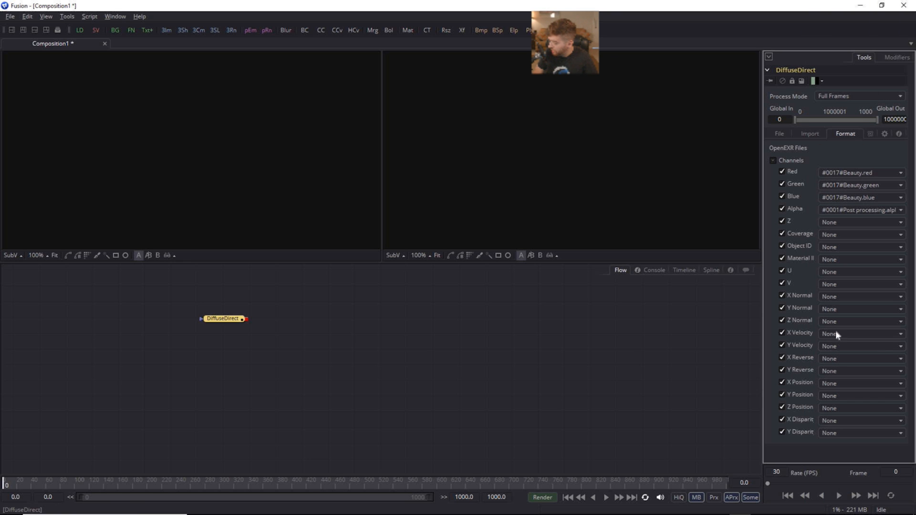
- Assign the DiffuseDirect loader's alpha channel to #0017#Beauty.alpha and display the node's whole image in the left viewer
click(852, 223)
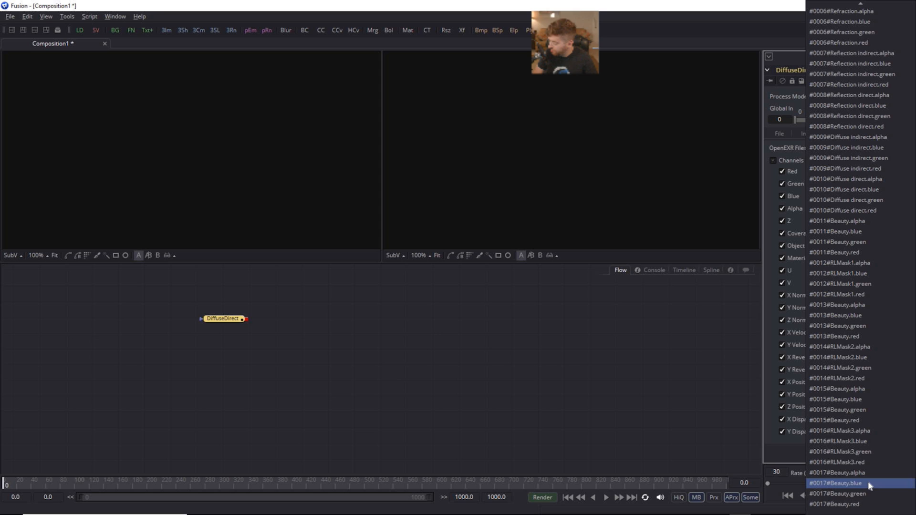
key(Escape)
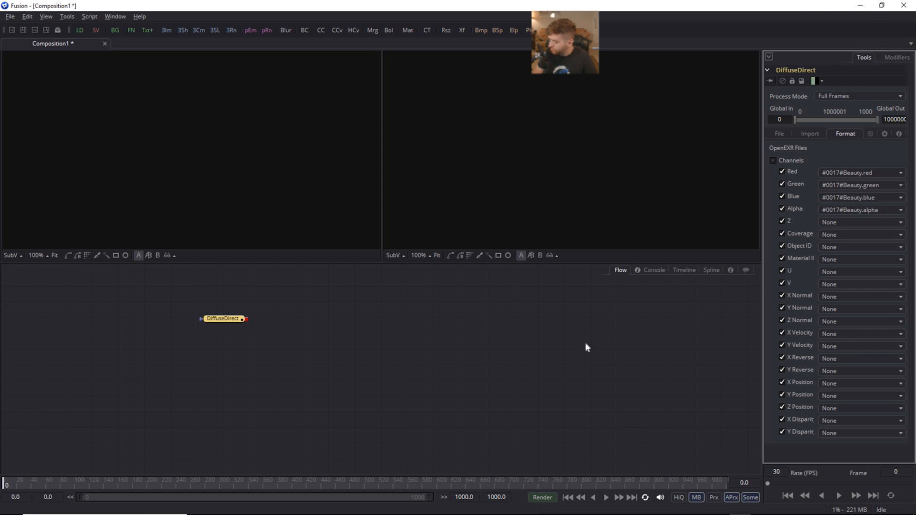
drag(223, 319, 245, 323)
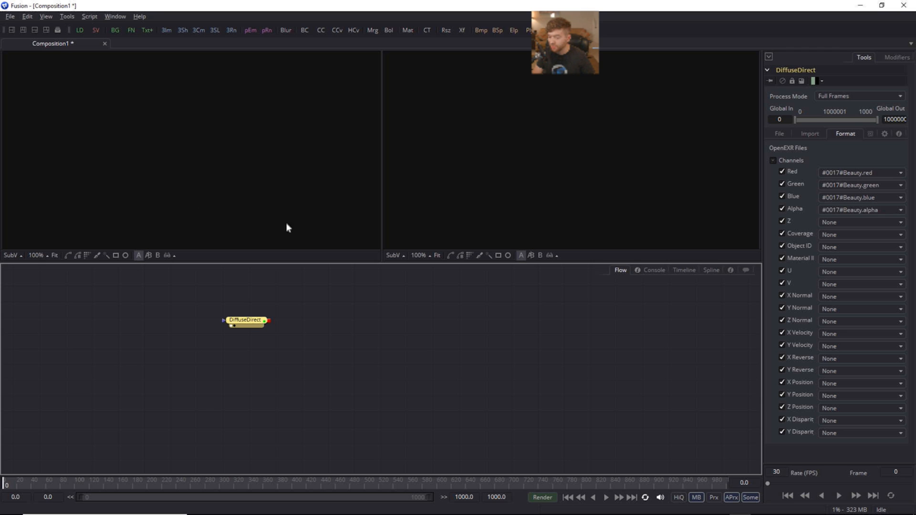
click(231, 327)
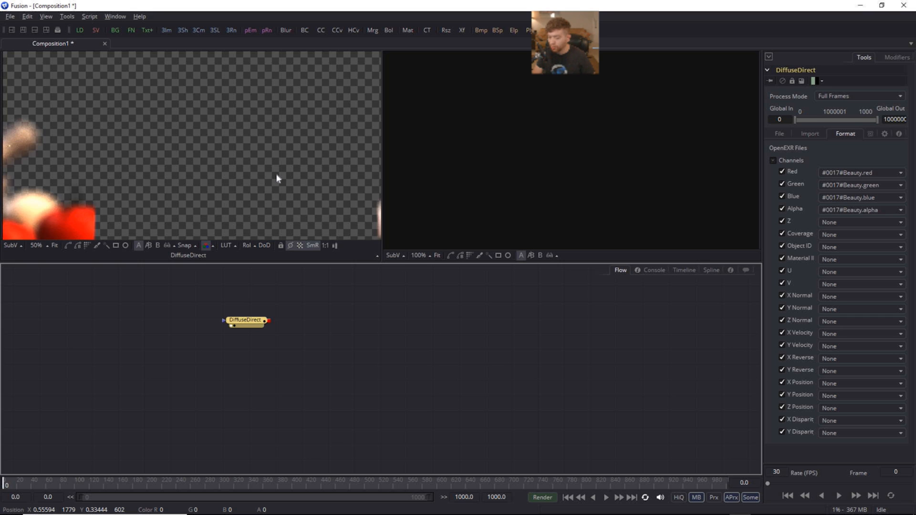
ctrl+scroll(275, 173, down, 5)
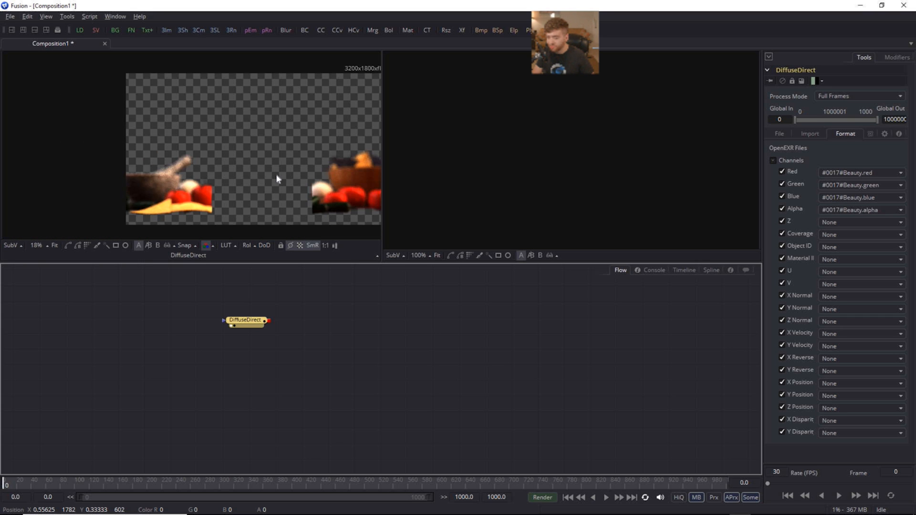
middle_drag(340, 175, 305, 176)
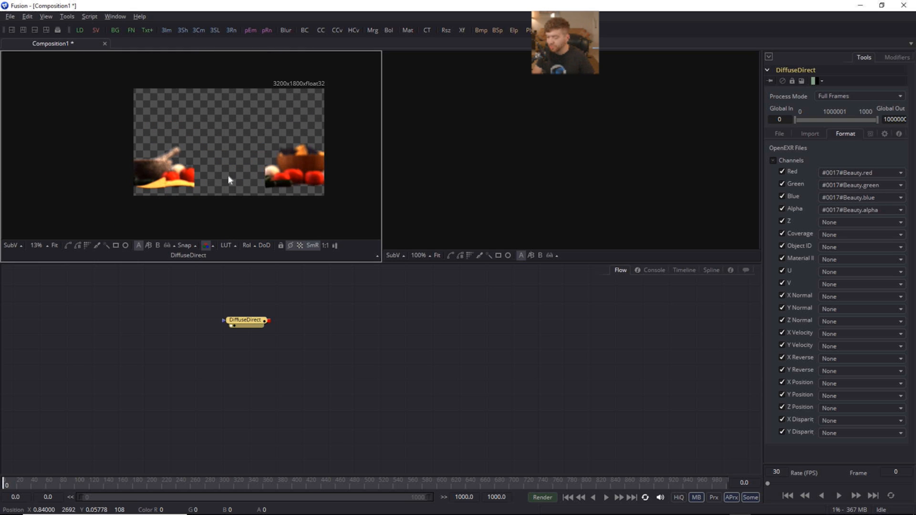
- Reassign the DiffuseDirect loader's red and green channels to #0011#Beauty.red and #0011#Beauty.green
click(856, 173)
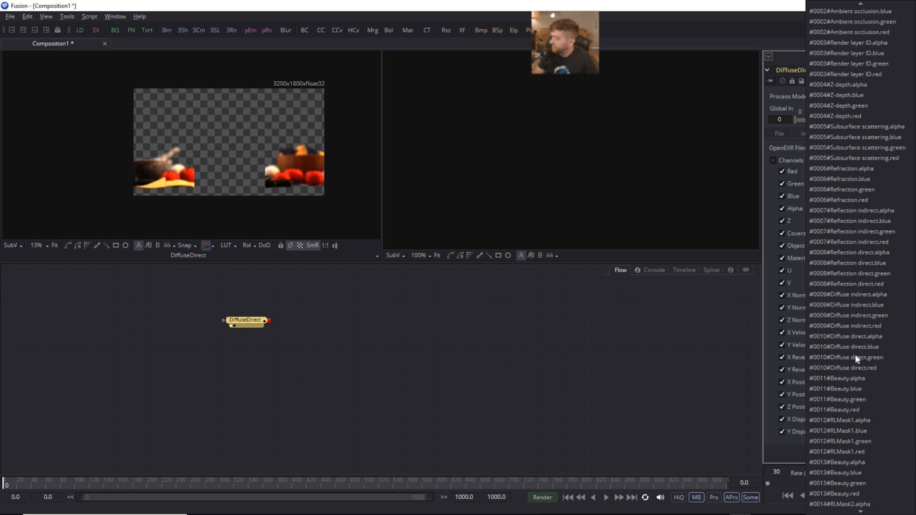
scroll(855, 354, up, 8)
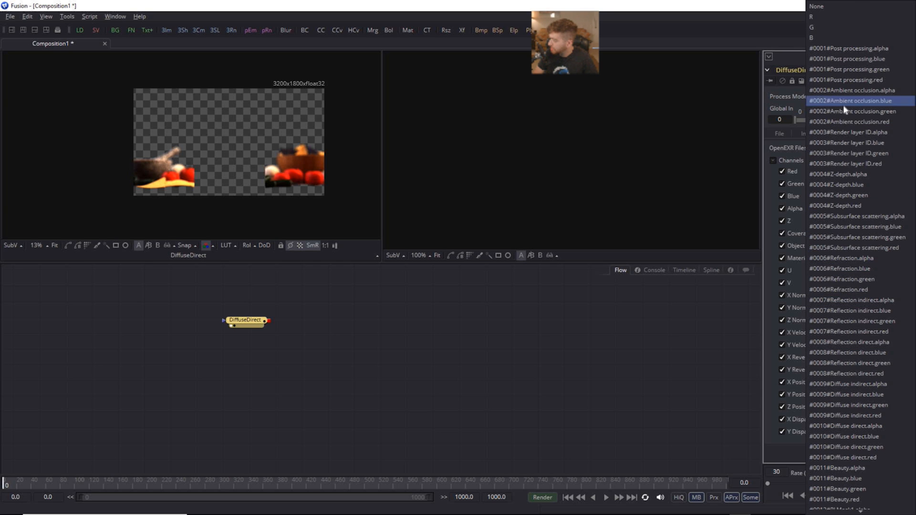
scroll(850, 303, down, 4)
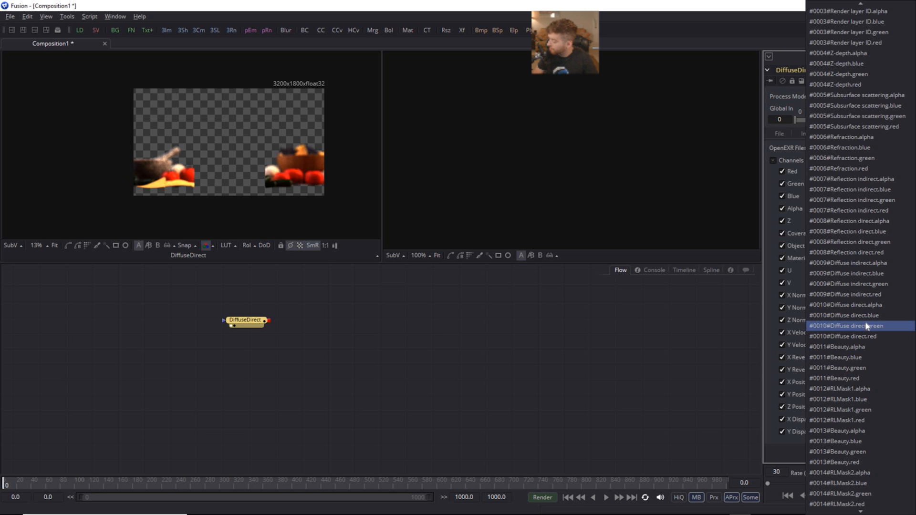
click(865, 375)
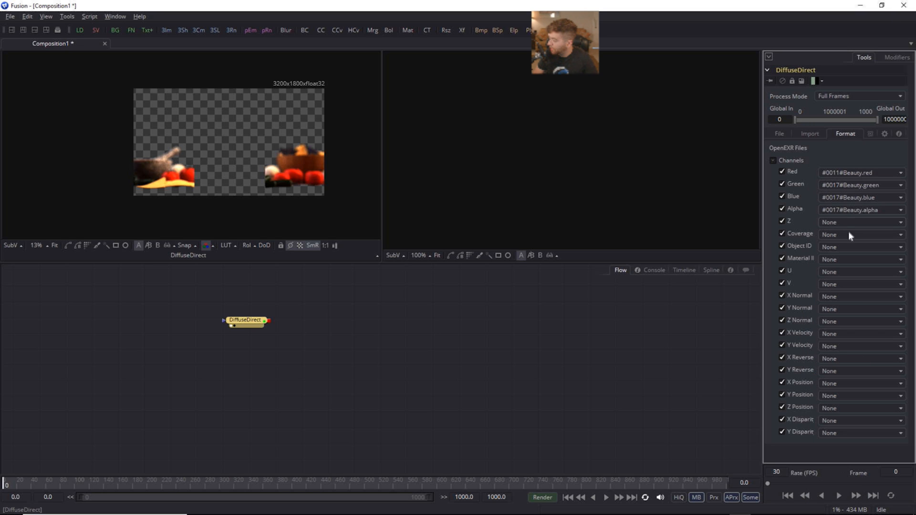
click(845, 188)
scroll(865, 344, up, 8)
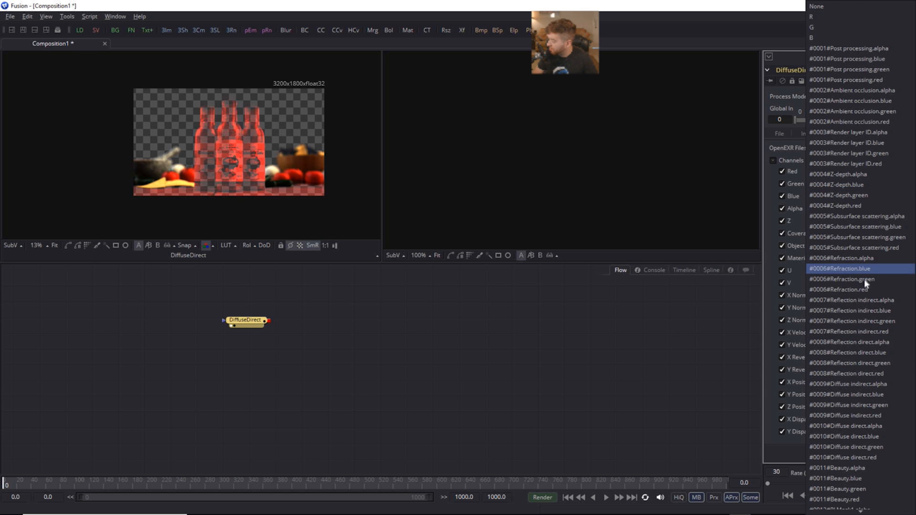
scroll(863, 294, down, 2)
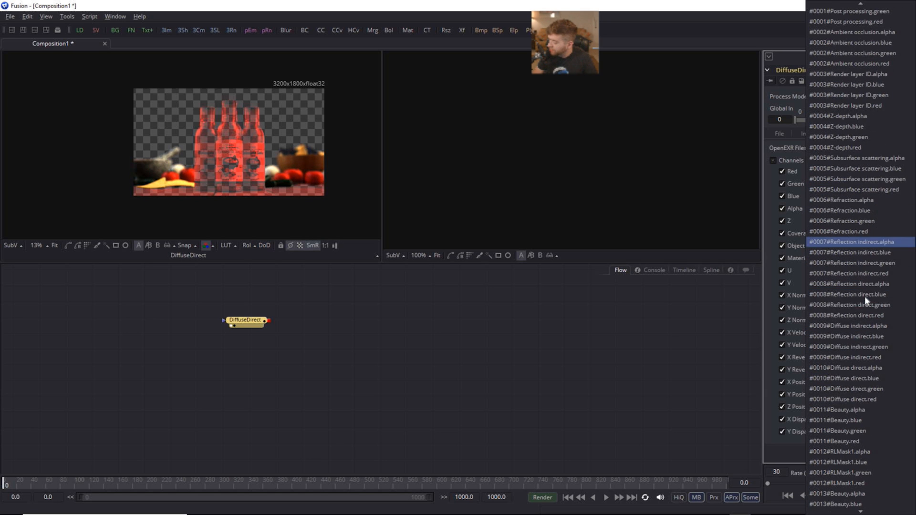
click(860, 430)
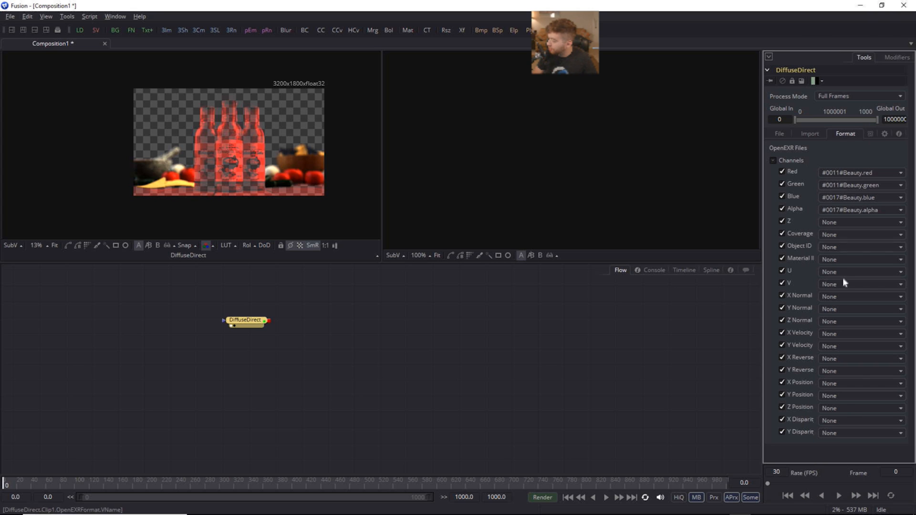
- Reassign the DiffuseDirect loader's blue and alpha channels to #0011#Beauty.blue and #0011#Beauty.alpha
click(848, 197)
scroll(870, 387, up, 1)
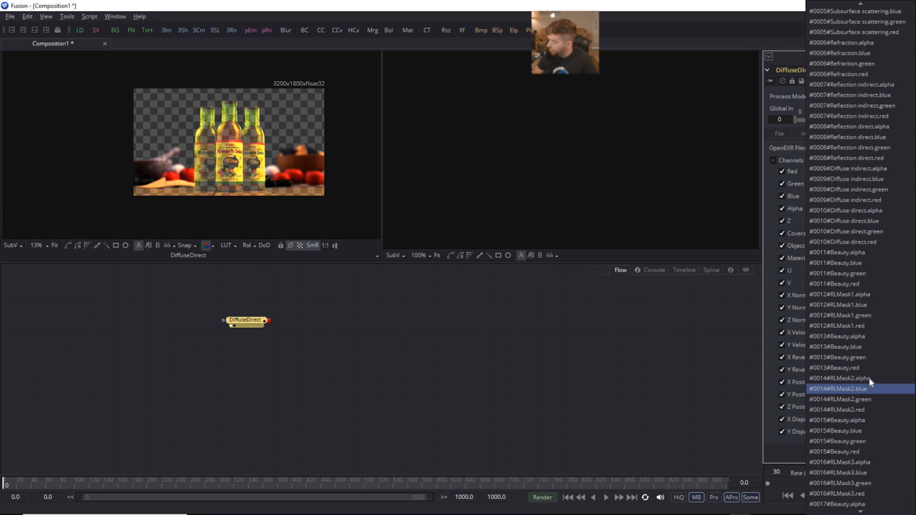
click(855, 263)
click(843, 207)
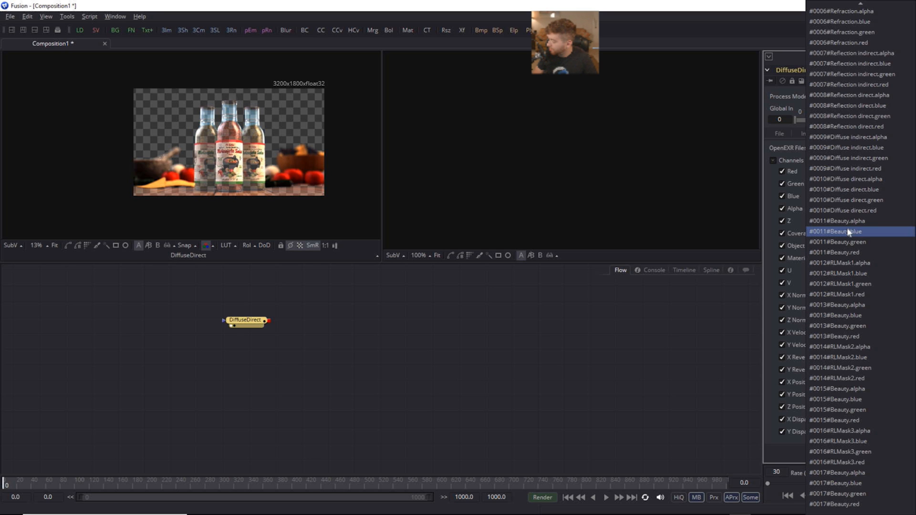
click(855, 220)
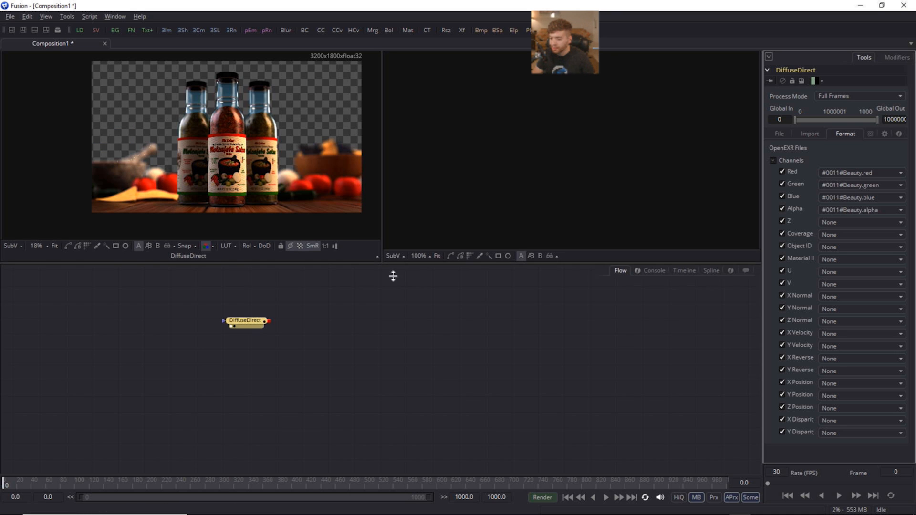
- Enlarge the viewer area above the flow and fit the salsa bottle image to the left viewer
drag(390, 263, 389, 368)
ctrl+scroll(213, 223, up, 1)
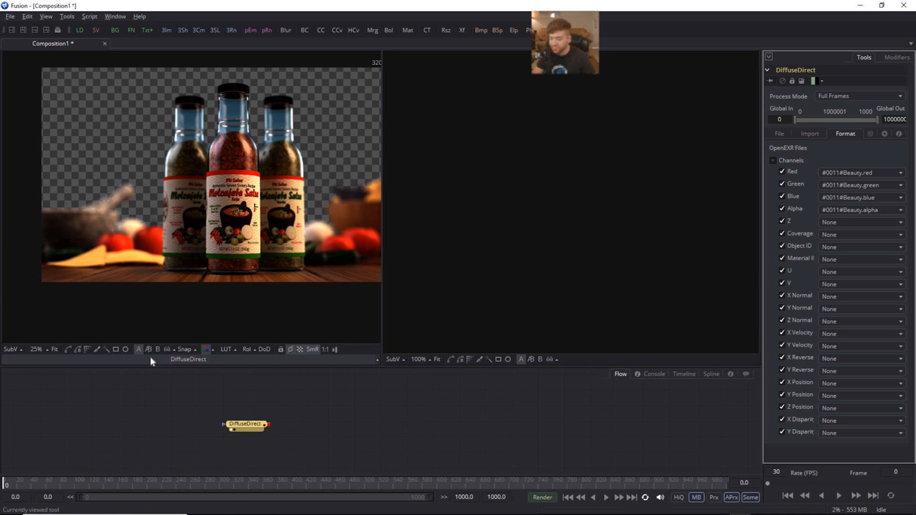
click(54, 349)
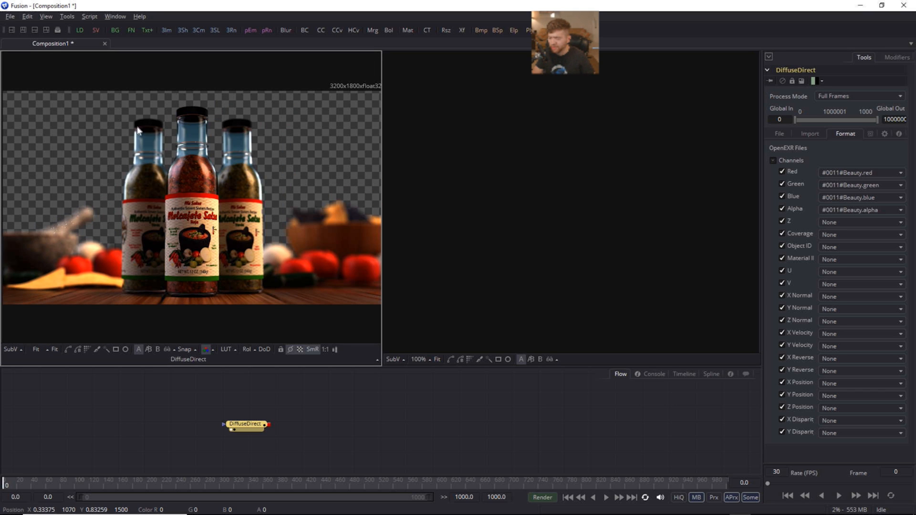
- Apply the Gamut View LUT to the left viewer and set its output space to sRGB
click(810, 134)
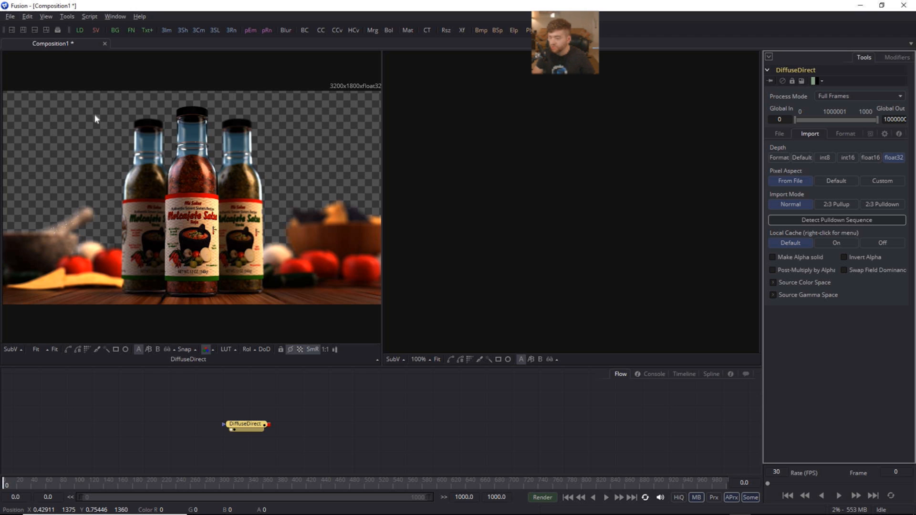
click(235, 350)
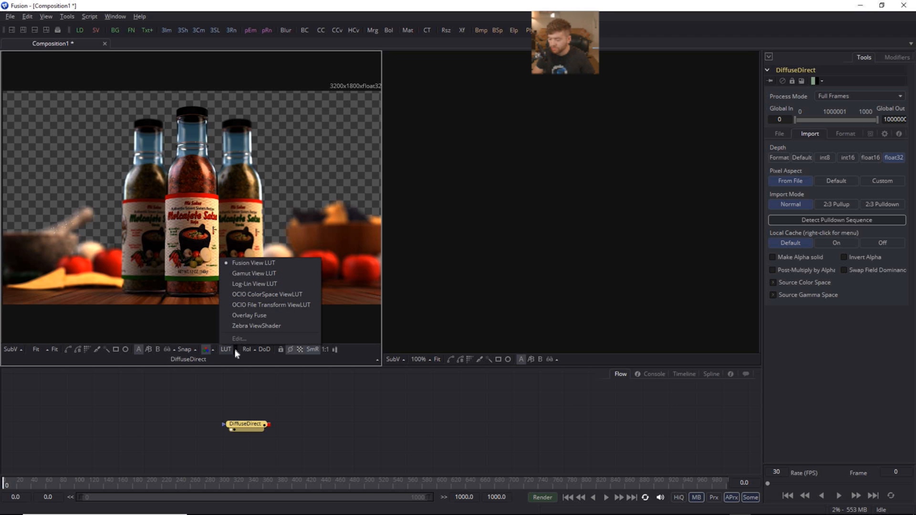
click(261, 274)
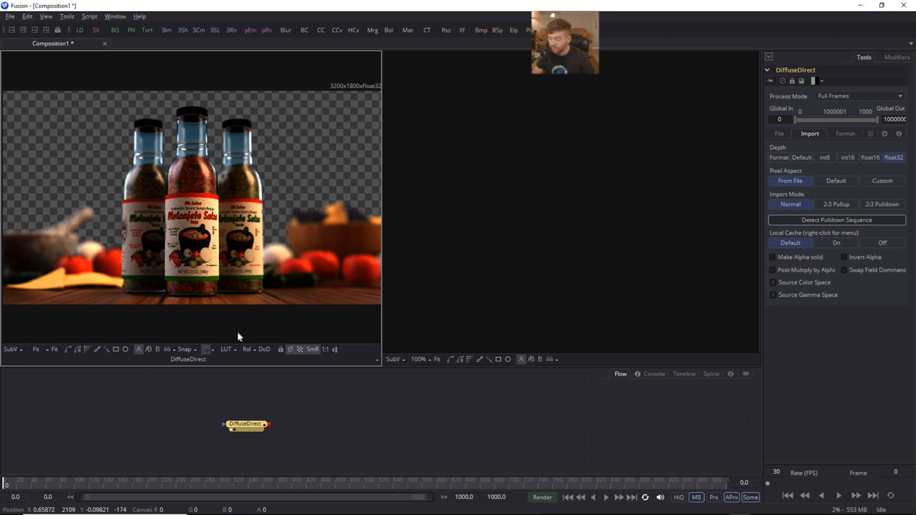
click(235, 350)
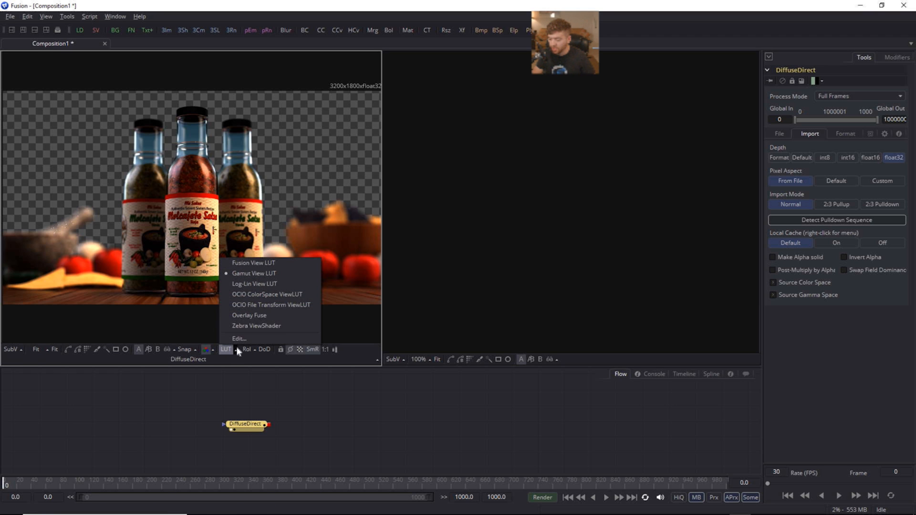
click(248, 338)
drag(463, 233, 409, 126)
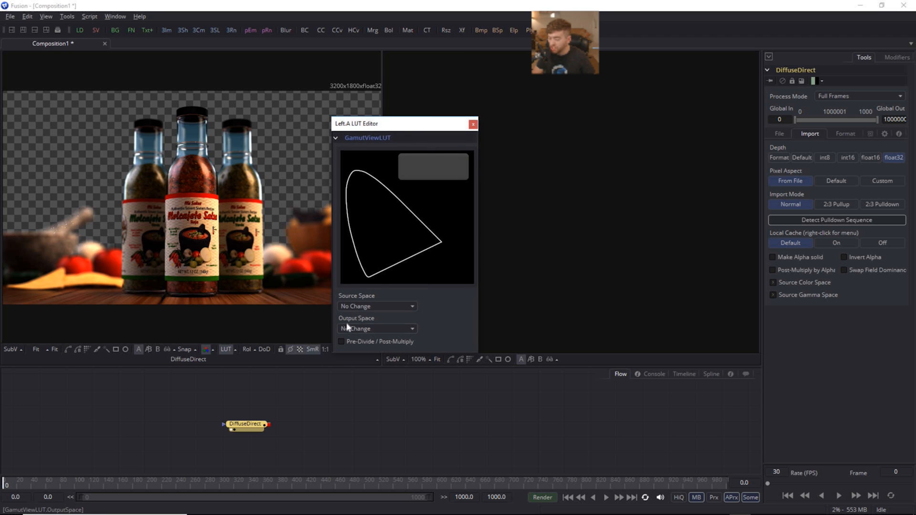
click(376, 329)
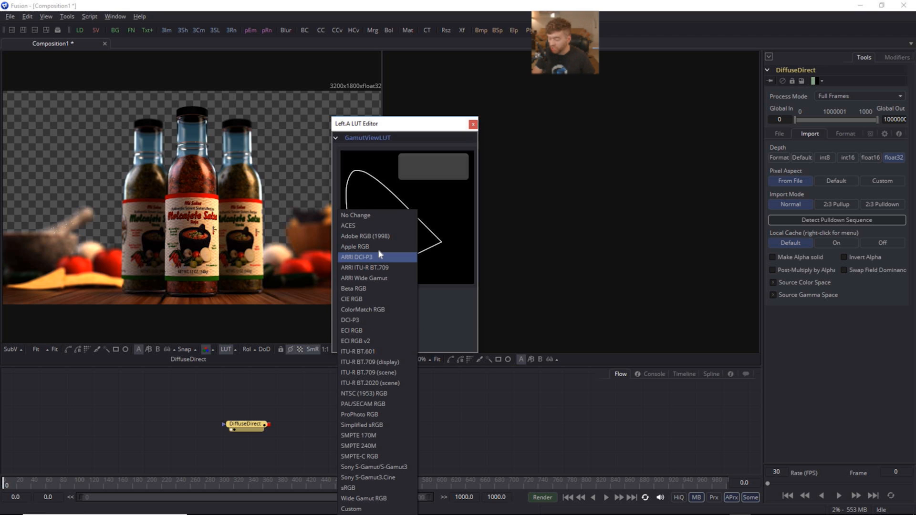
click(364, 489)
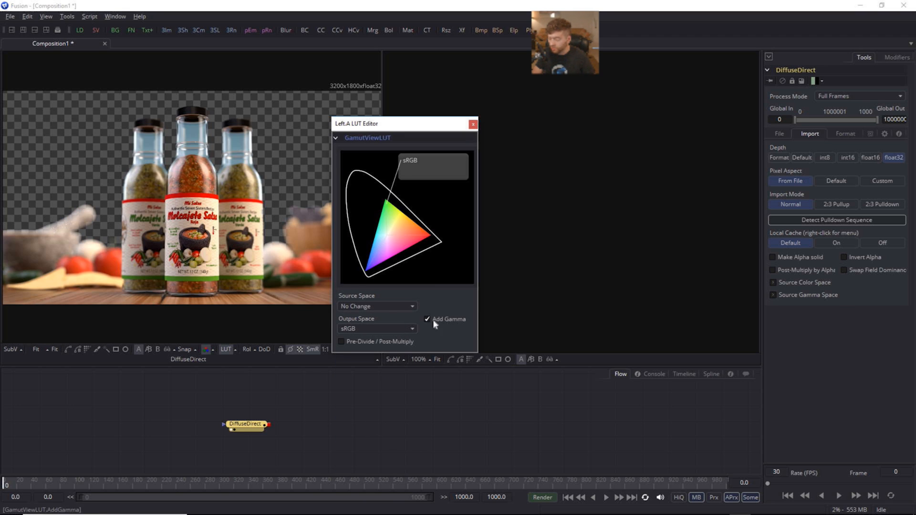
click(473, 124)
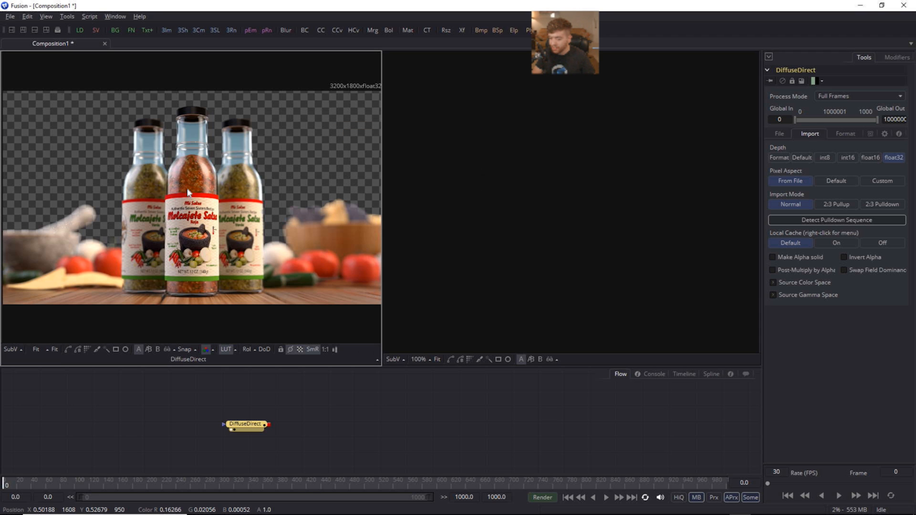
- Compare the bottle image with and without the viewer LUT, leaving the LUT switched off
click(225, 350)
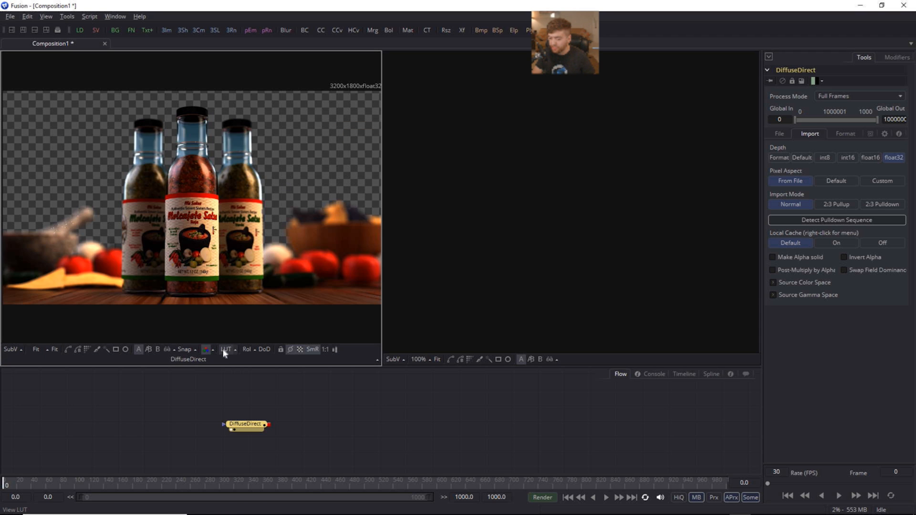
click(225, 351)
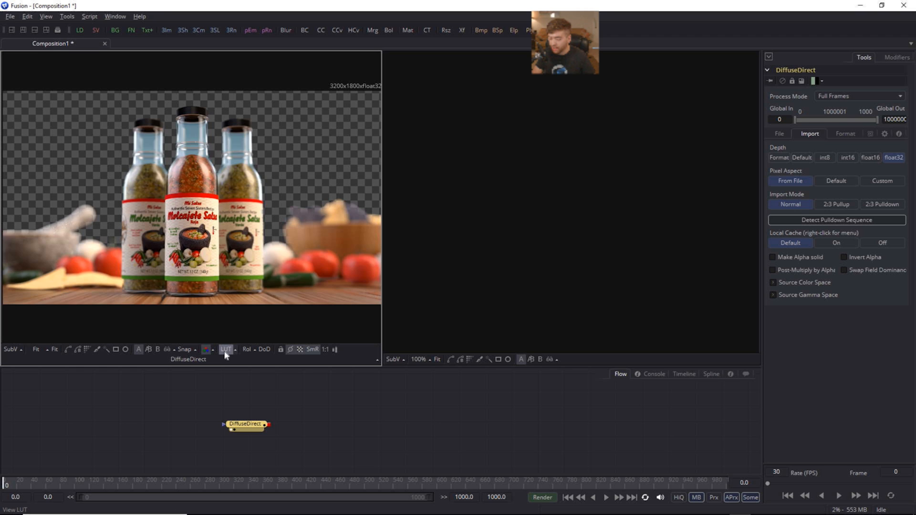
click(226, 353)
- Add a Color Corrector node beside DiffuseDirect, connect the loader's output to its Input, and align the two nodes
drag(246, 427, 200, 415)
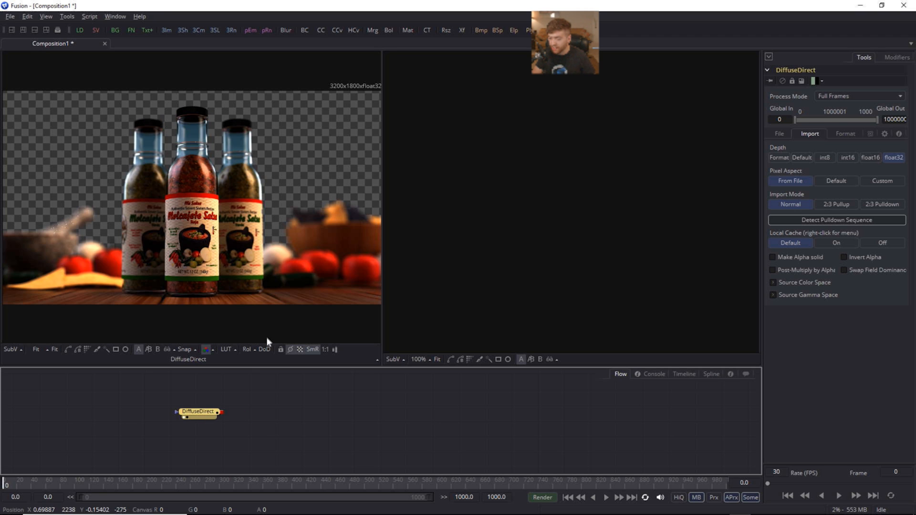
drag(323, 30, 268, 415)
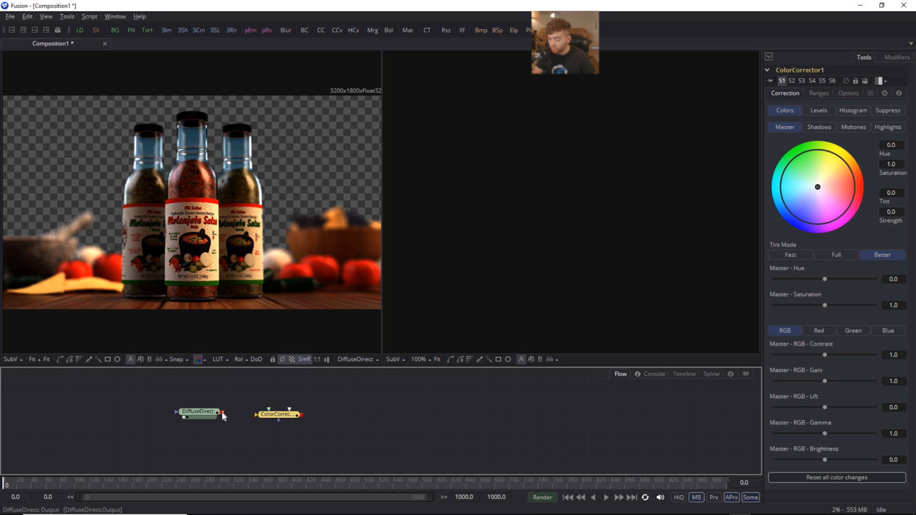
drag(222, 412, 277, 419)
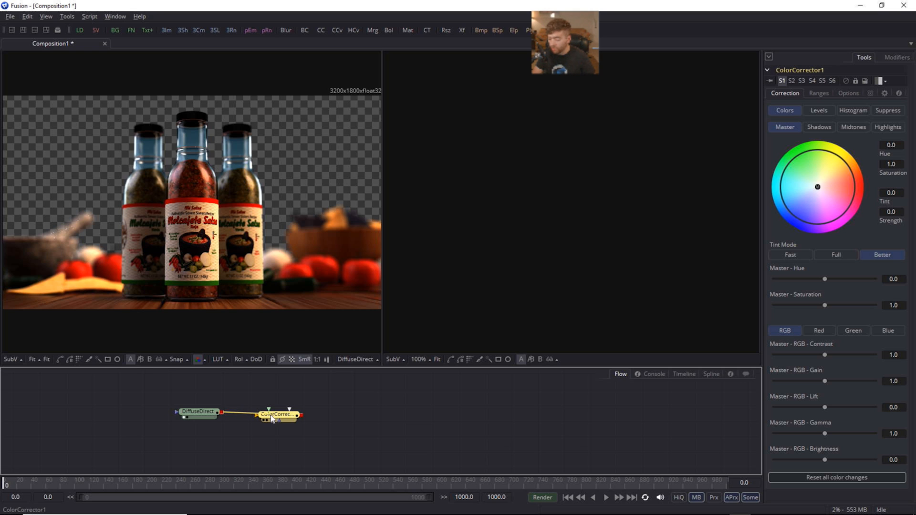
right_drag(275, 415, 275, 416)
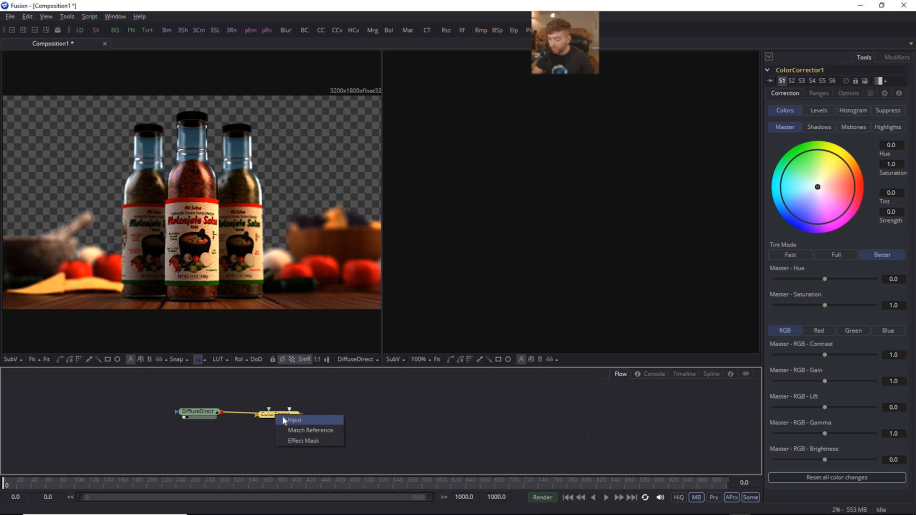
click(298, 424)
drag(280, 416, 275, 414)
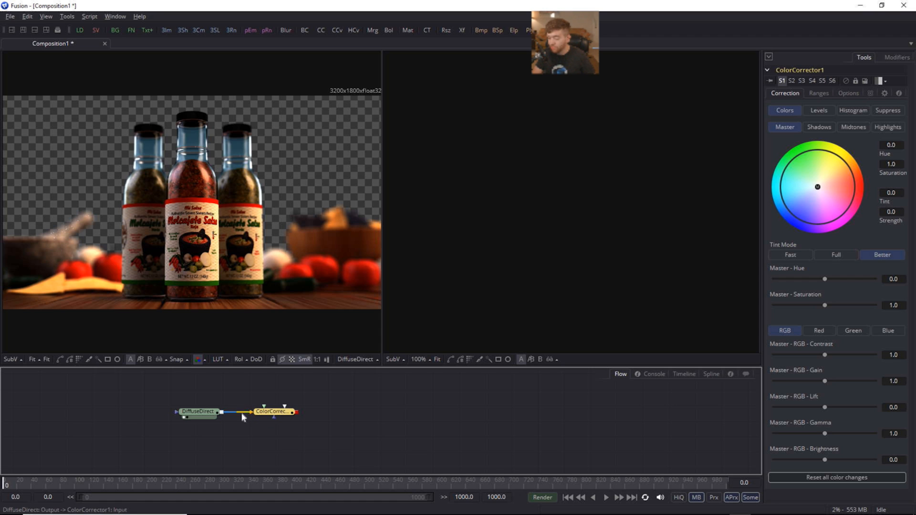
- Space DiffuseDirect farther from the Color Corrector and disconnect the link between the two nodes
drag(202, 414, 187, 415)
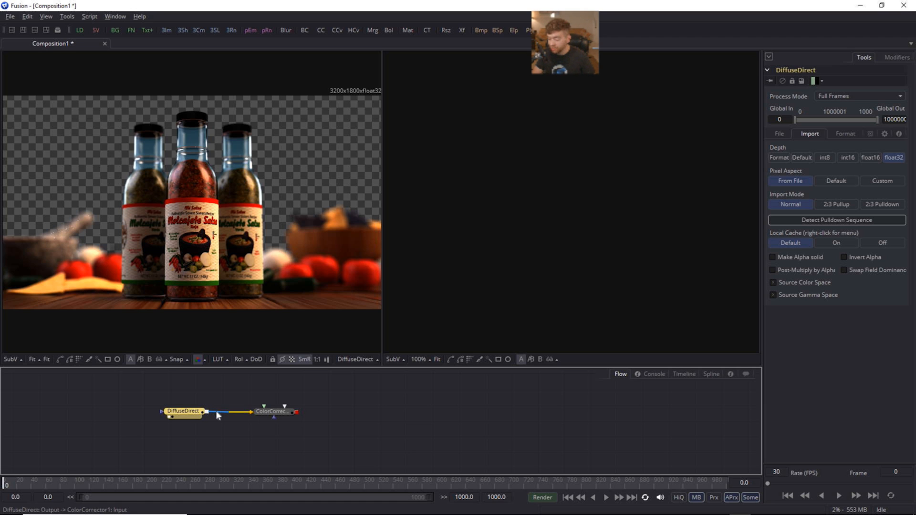
drag(249, 415, 242, 413)
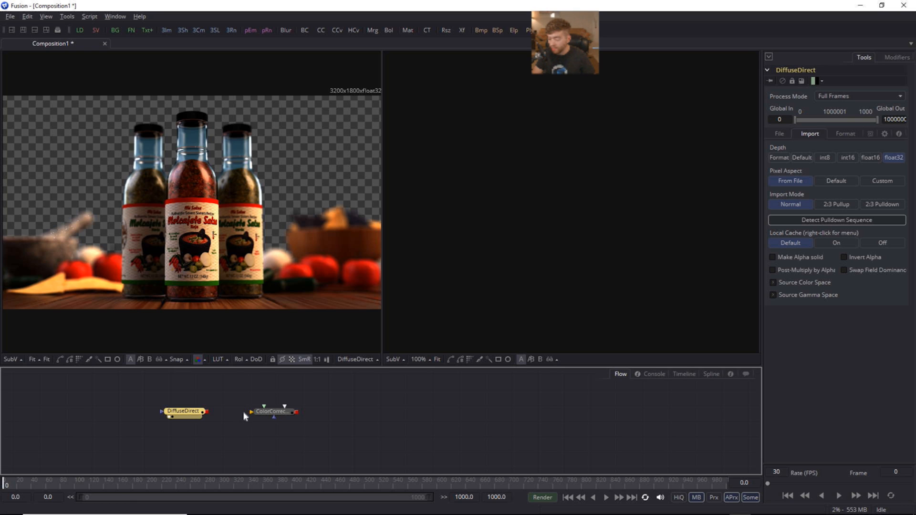
- Reconnect DiffuseDirect's output to the Color Corrector's input and set the corrector's master RGB Gamma to 2.2
drag(208, 411, 268, 414)
click(285, 420)
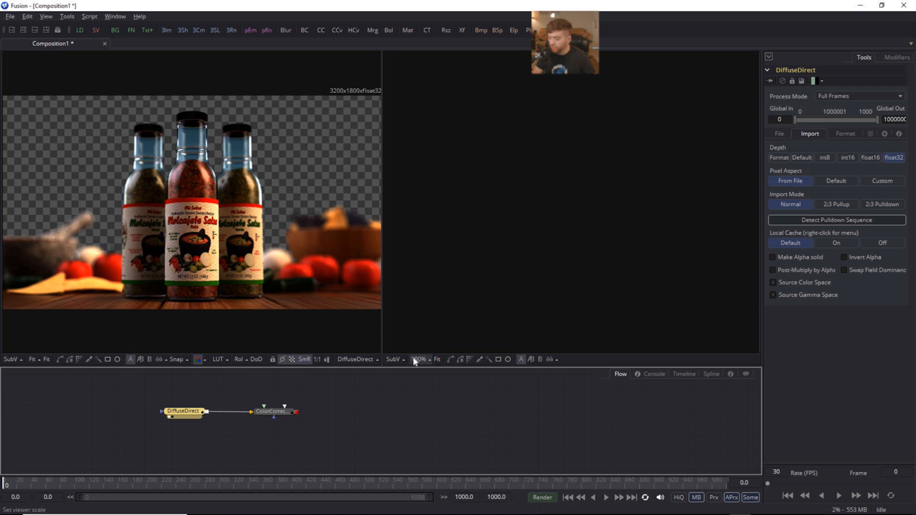
click(274, 412)
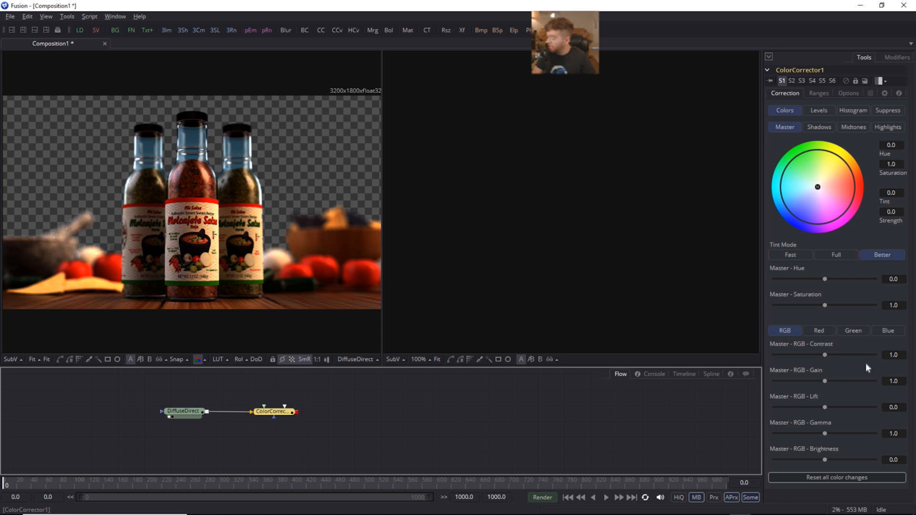
click(893, 434)
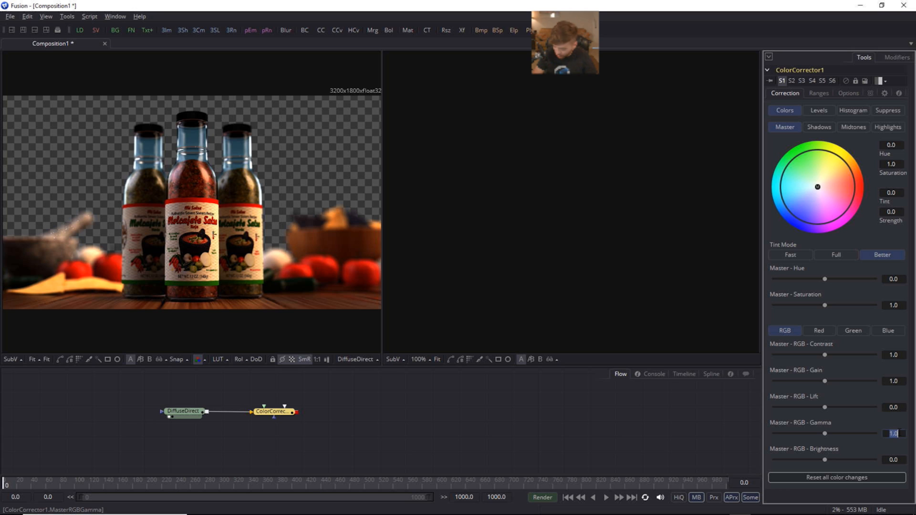
text(2.2)
key(Tab)
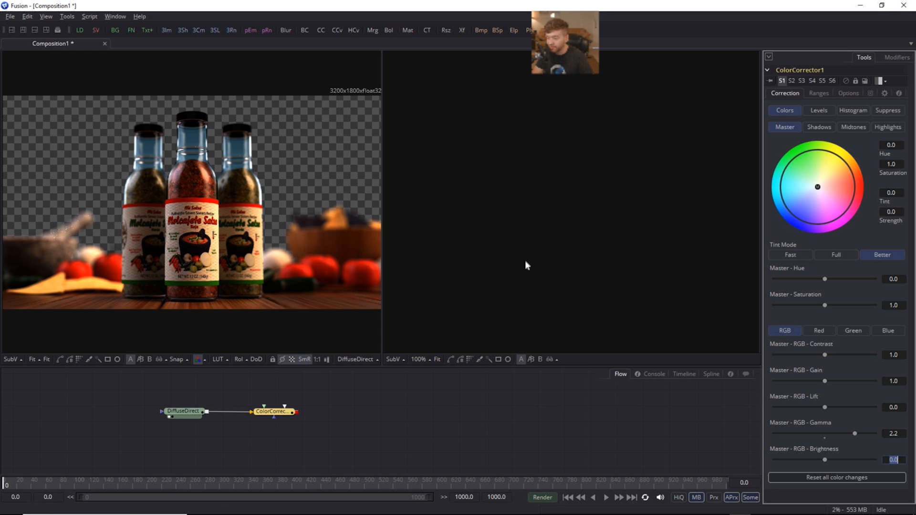
- Display the Color Corrector in the second viewer, fitted to its frame, and DiffuseDirect in the first viewer
click(170, 417)
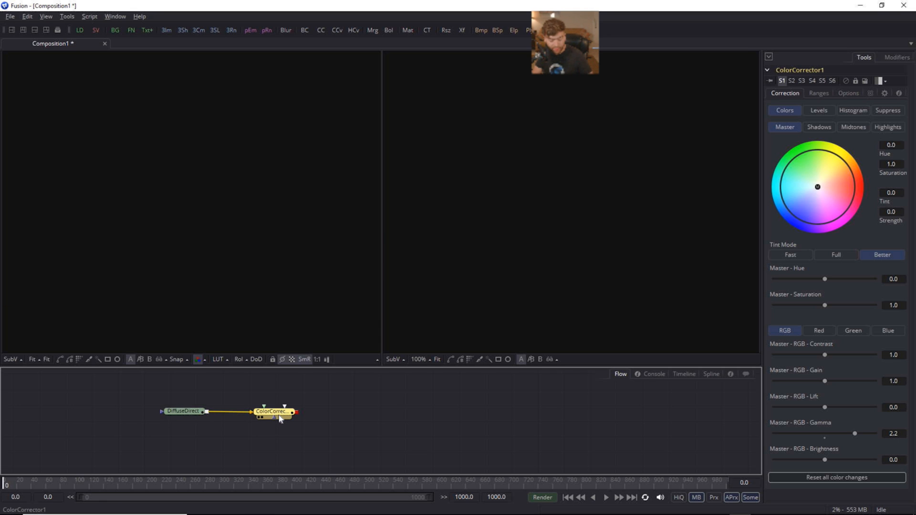
key(1)
key(2)
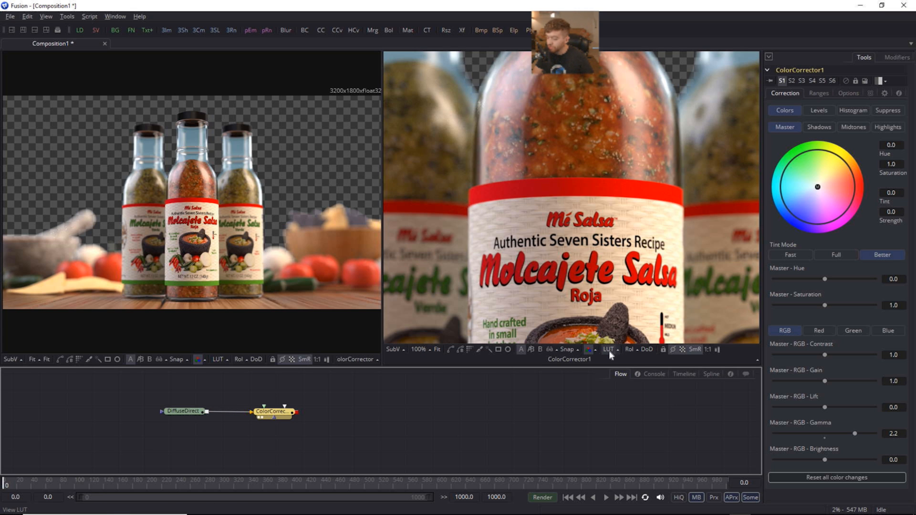
click(437, 349)
click(183, 411)
key(1)
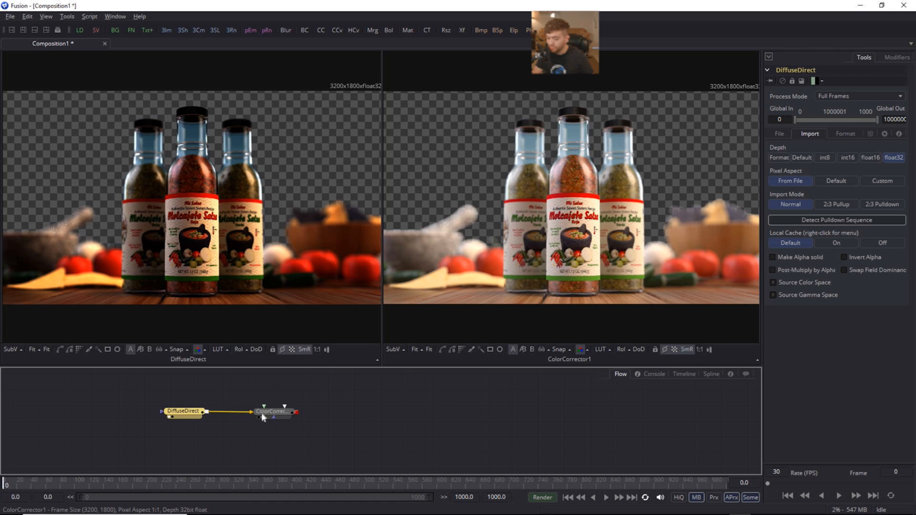
- Swap DiffuseDirect and the Color Corrector between the viewers to compare them, ending with the corrected image in the second viewer
click(278, 413)
key(1)
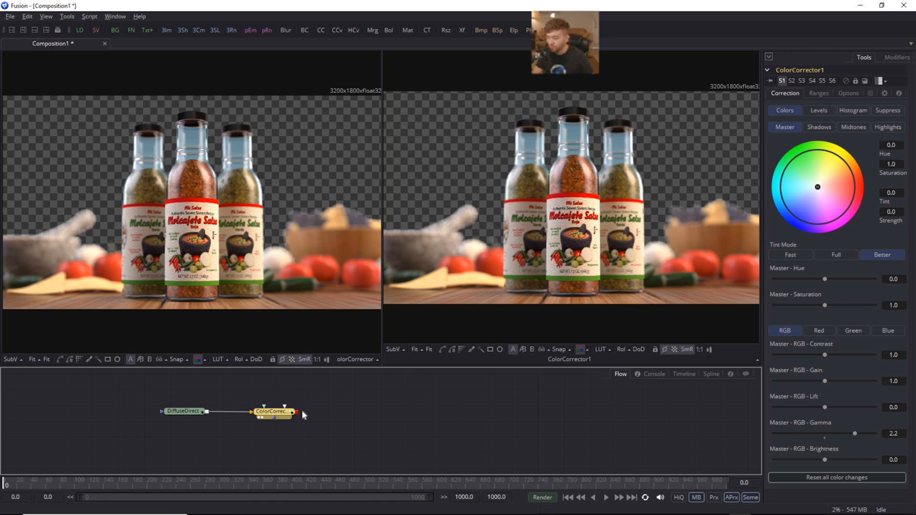
click(189, 412)
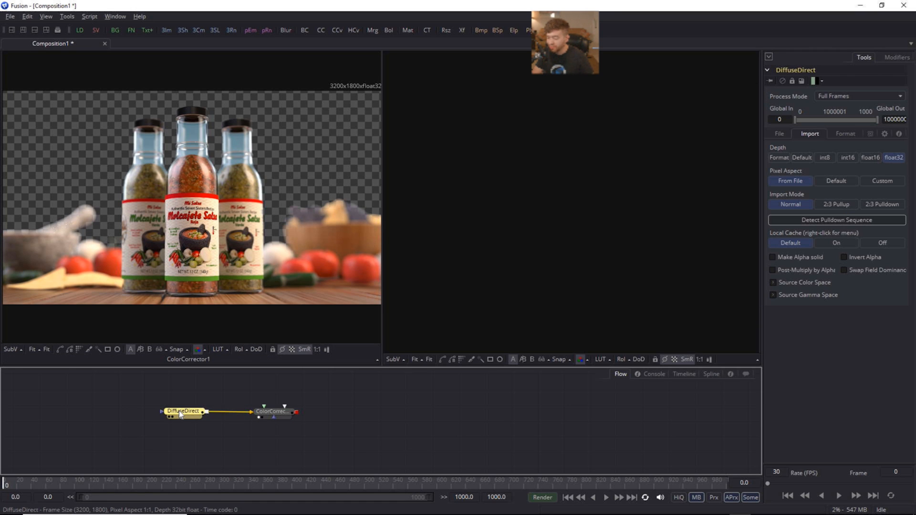
key(2)
key(1)
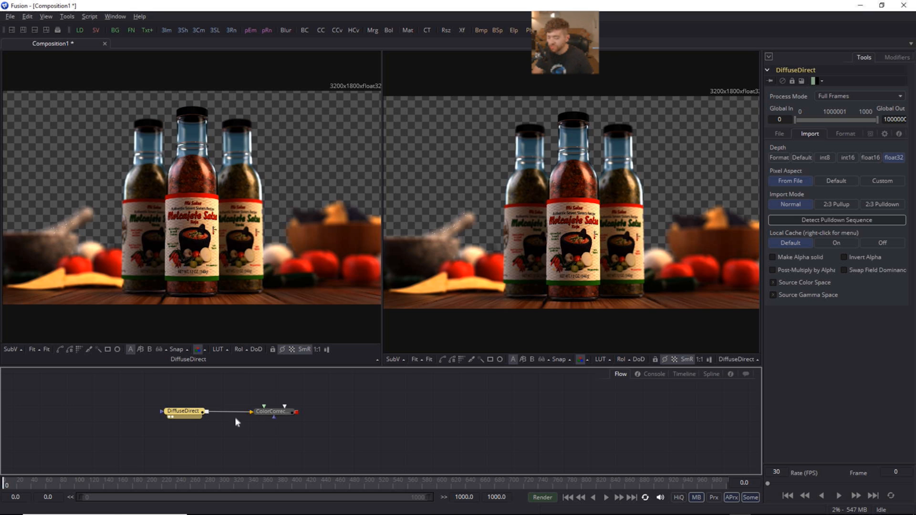
click(270, 413)
key(2)
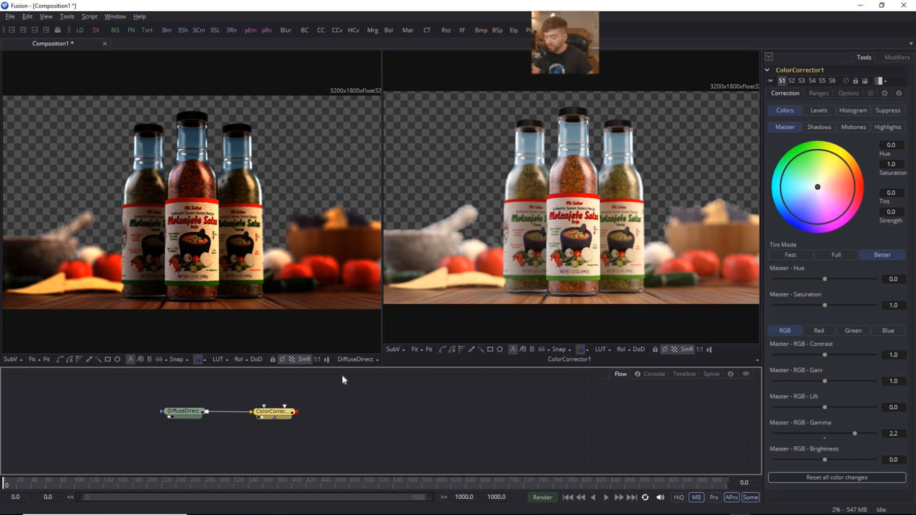
- Enlarge the node flow area and set Master Saturation to about 1.6 in the Color Corrector's S2 settings
drag(348, 367, 345, 314)
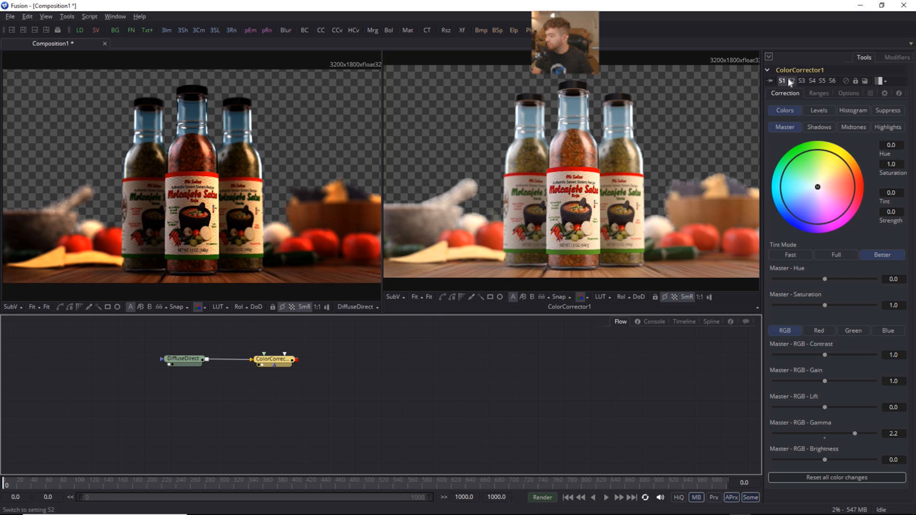
click(855, 307)
click(853, 306)
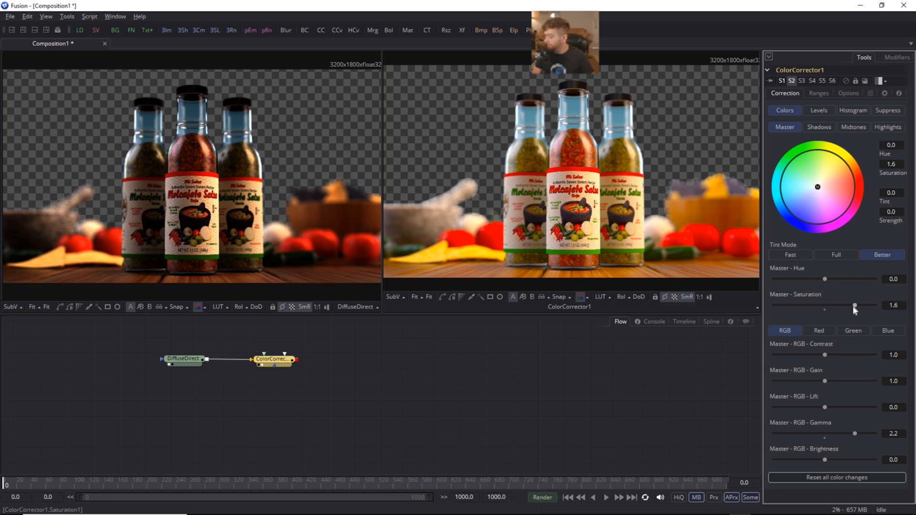
- Compare the Color Corrector's stored S1 and S2 settings, leaving S1 active
click(781, 81)
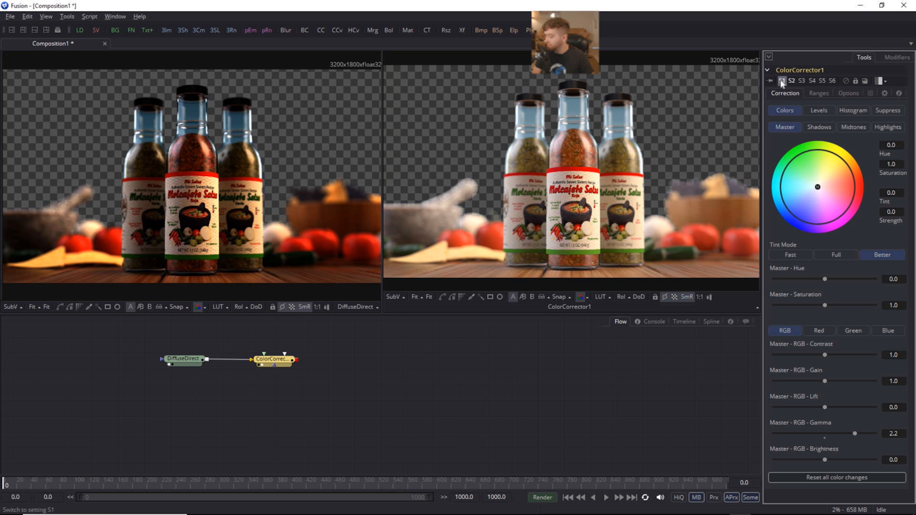
click(791, 80)
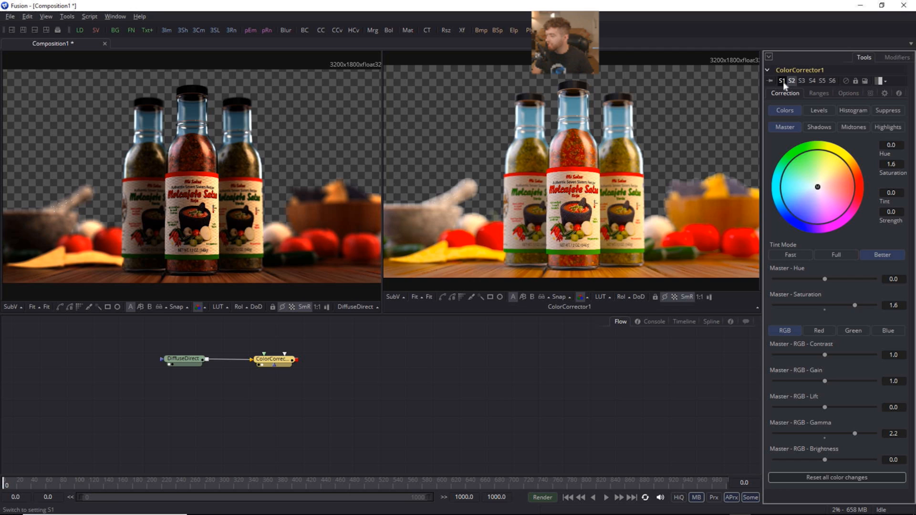
click(782, 81)
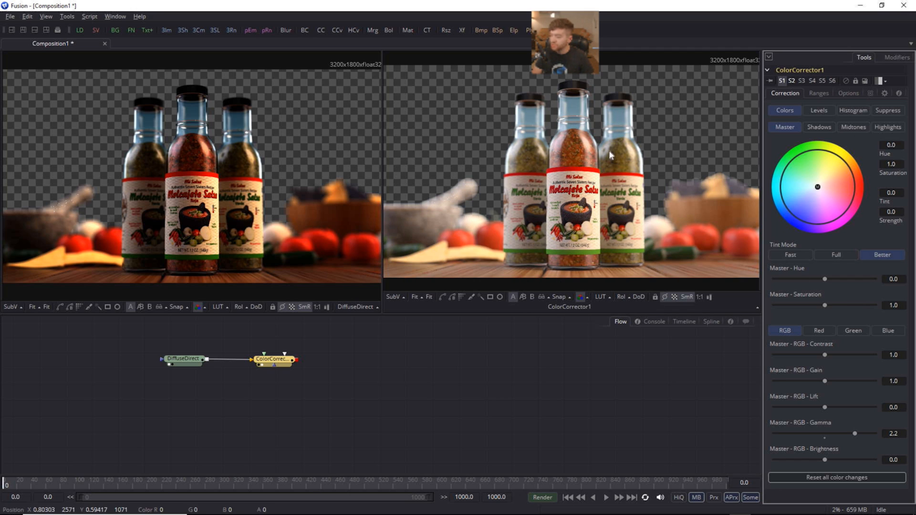
click(792, 81)
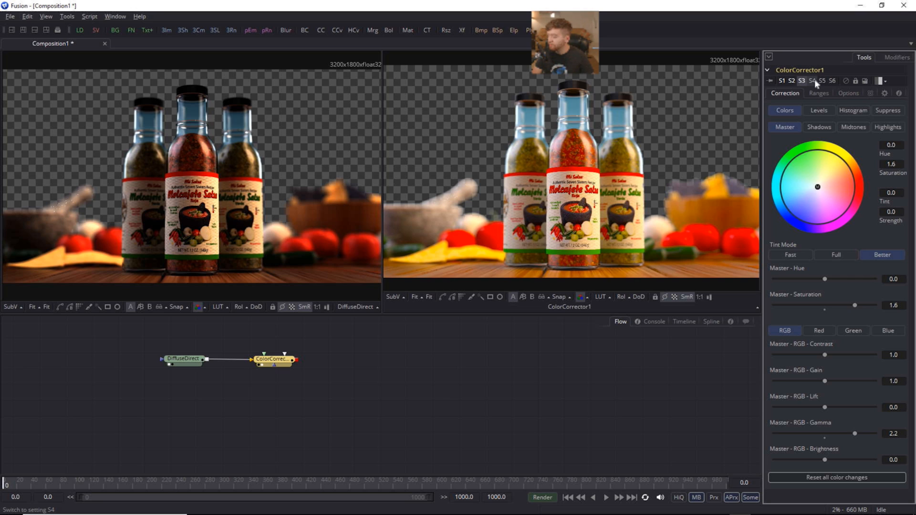
click(782, 81)
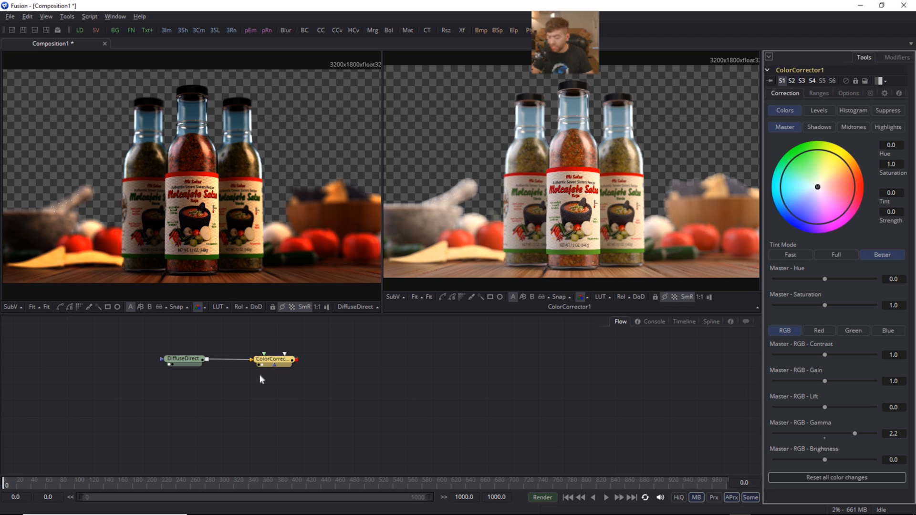
- Examine the node flow at different zoom levels and the bottle image at shifted positions in both viewers
ctrl+scroll(339, 381, down, 4)
ctrl+scroll(297, 377, up, 5)
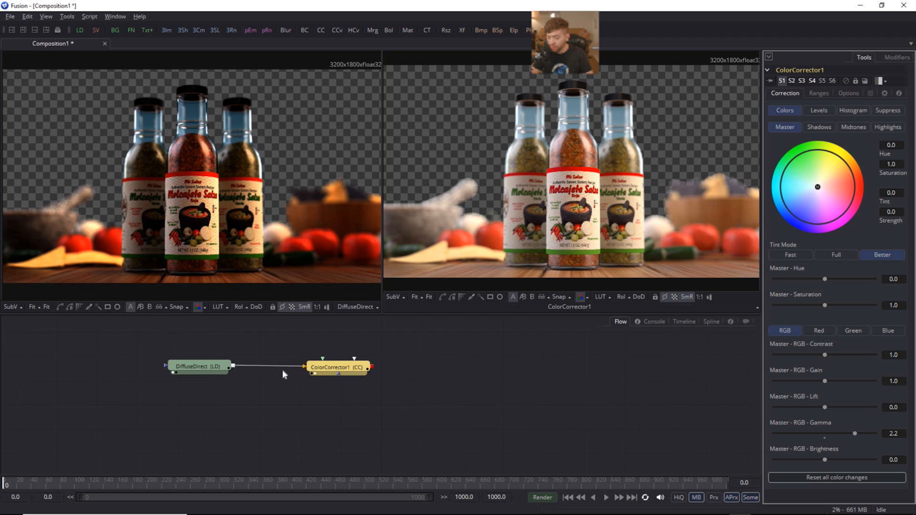
ctrl+scroll(282, 368, up, 2)
ctrl+scroll(286, 367, down, 4)
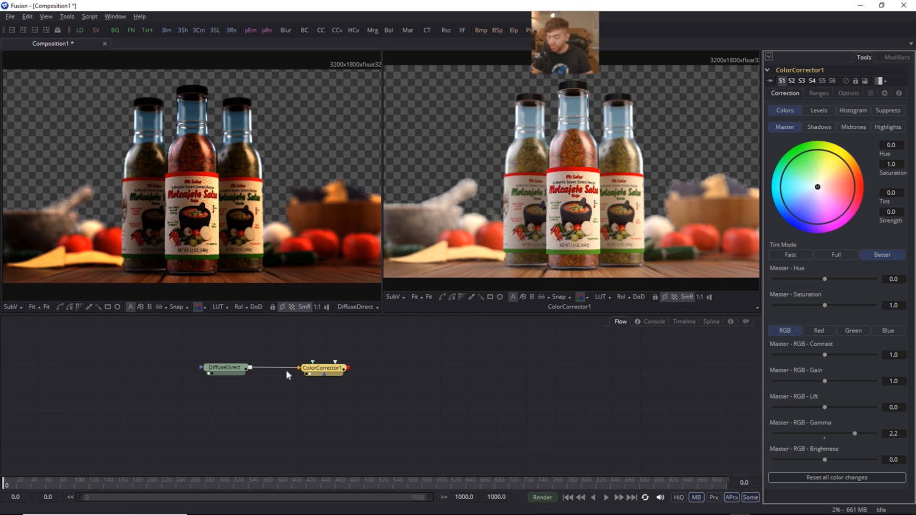
ctrl+scroll(301, 205, down, 1)
ctrl+scroll(299, 211, up, 1)
ctrl+scroll(631, 195, down, 1)
ctrl+scroll(631, 194, up, 1)
middle_drag(283, 197, 302, 195)
middle_drag(420, 414, 404, 428)
mouse_move(612, 196)
middle_down()
mouse_move(578, 196)
mouse_move(614, 201)
middle_up()
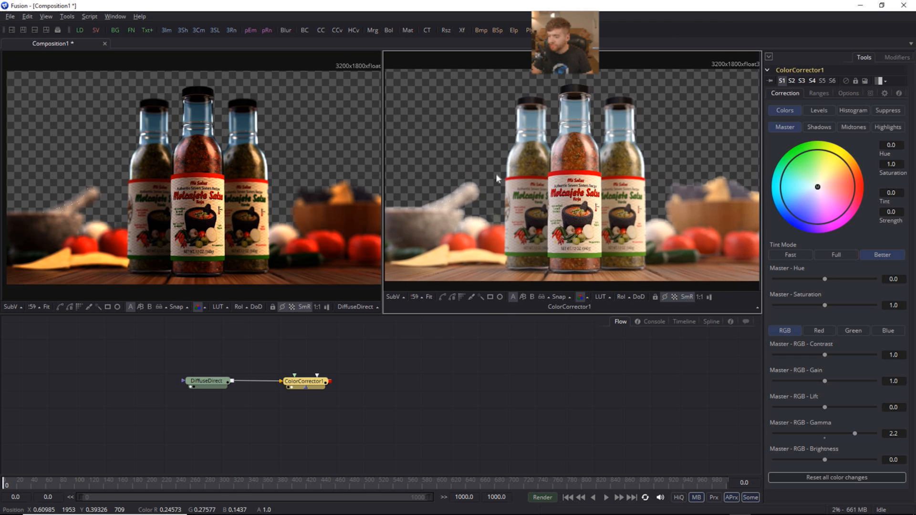
middle_drag(360, 150, 352, 145)
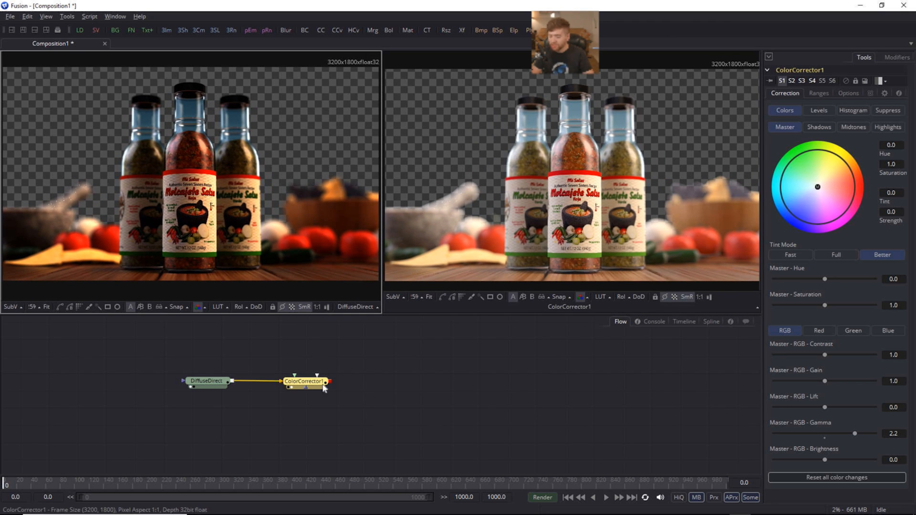
- Move DiffuseDirect up and away from the Color Corrector and delete the connection between them
drag(314, 387, 361, 386)
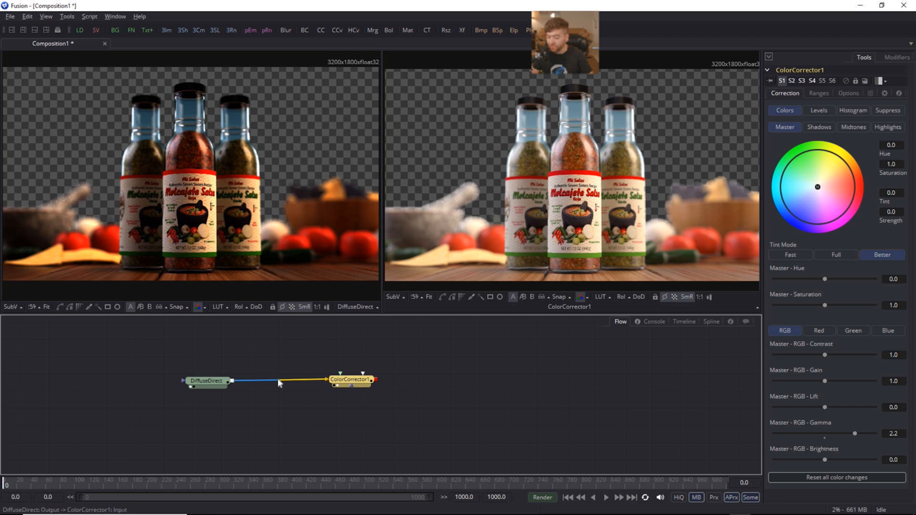
drag(203, 386, 214, 359)
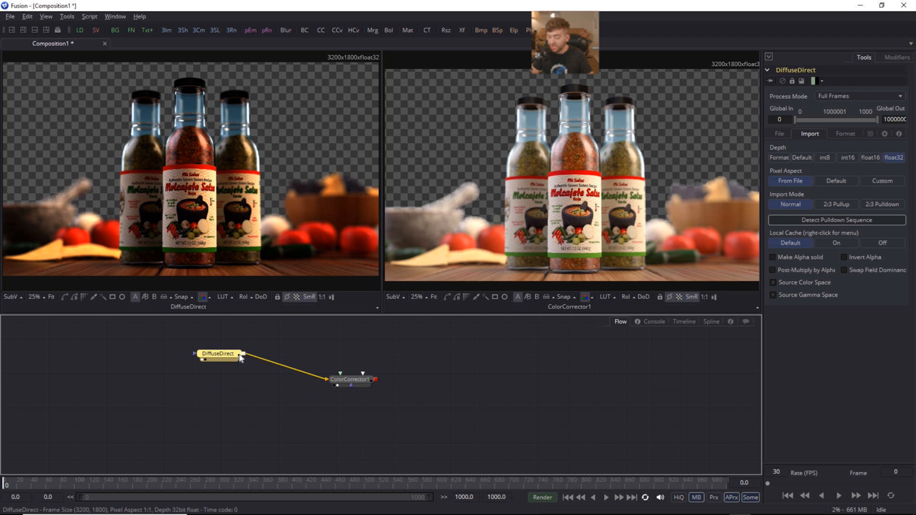
drag(226, 359, 223, 329)
click(299, 364)
key(Delete)
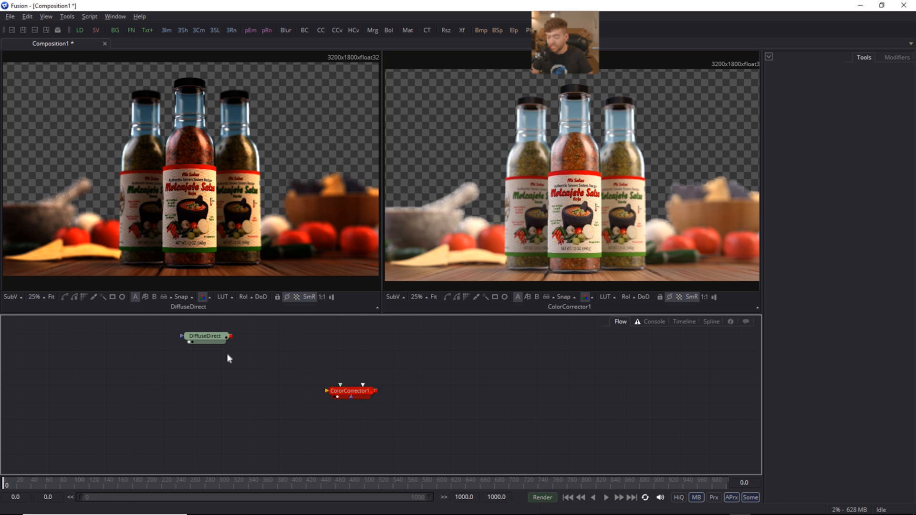
drag(213, 341, 210, 345)
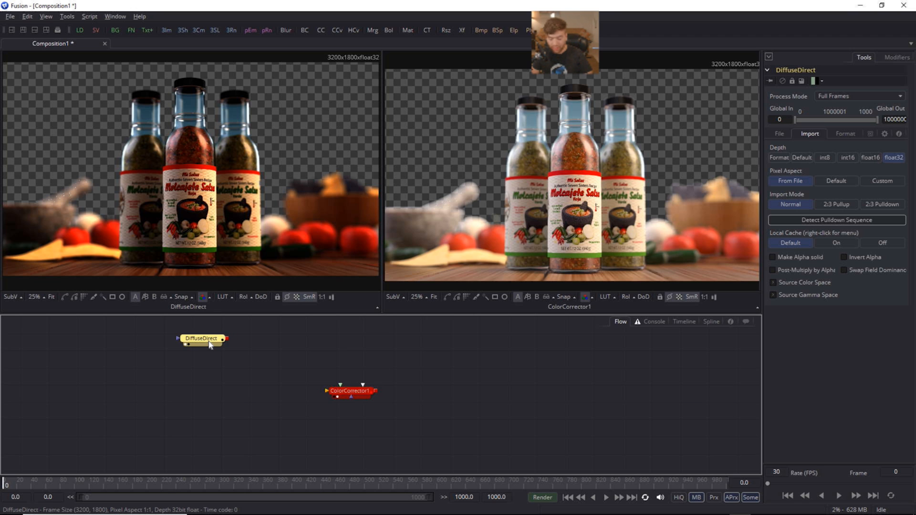
- Paste a copy of the DiffuseDirect loader, delete the automatically added Merge node, and place the copy just below the original
key(ctrl+v)
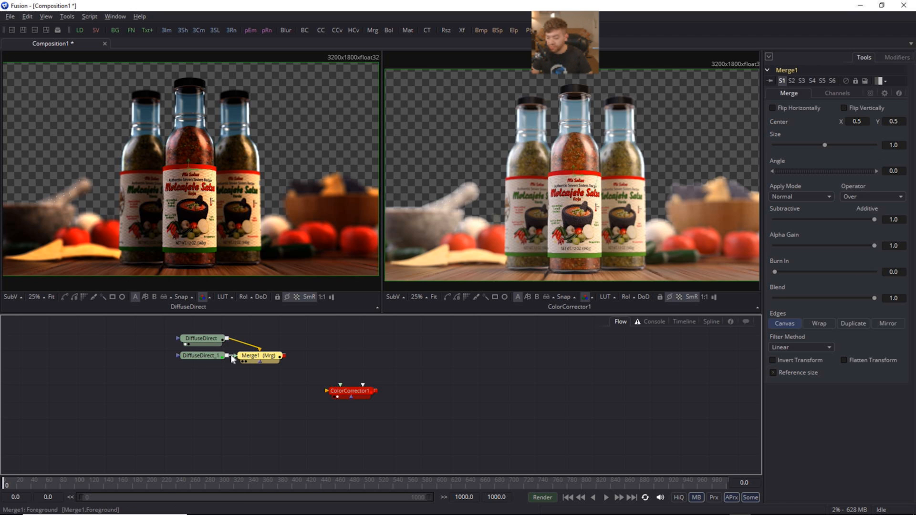
drag(267, 359, 283, 356)
key(Delete)
drag(206, 360, 206, 365)
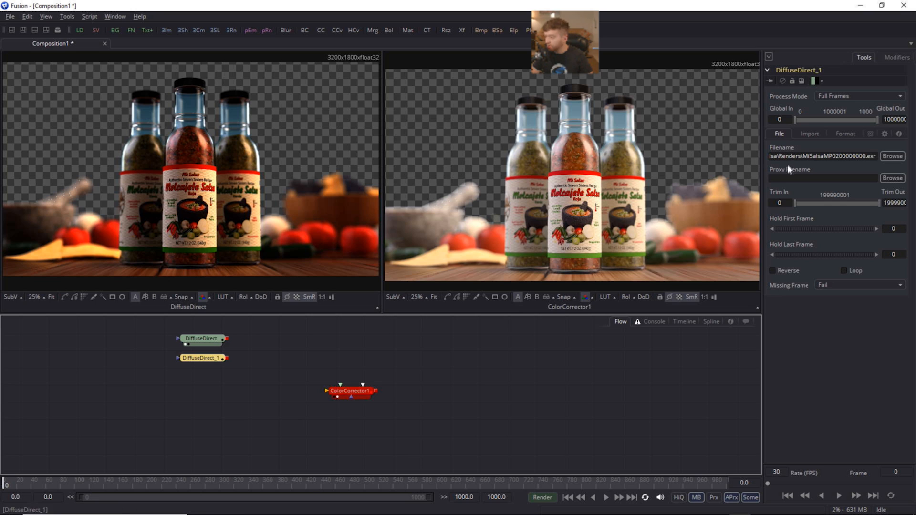
- Rename the copied loader DiffuseIndirect and open the source list for its OpenEXR Red channel
key(F2)
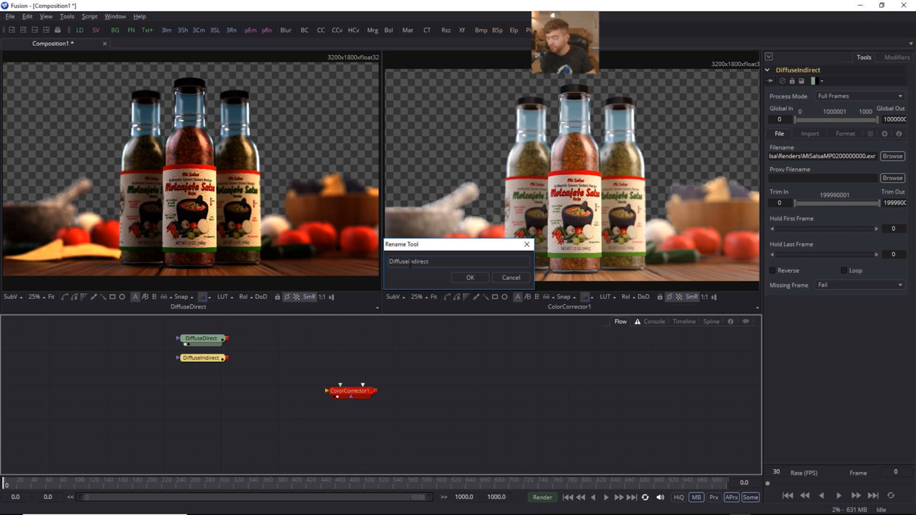
key(Return)
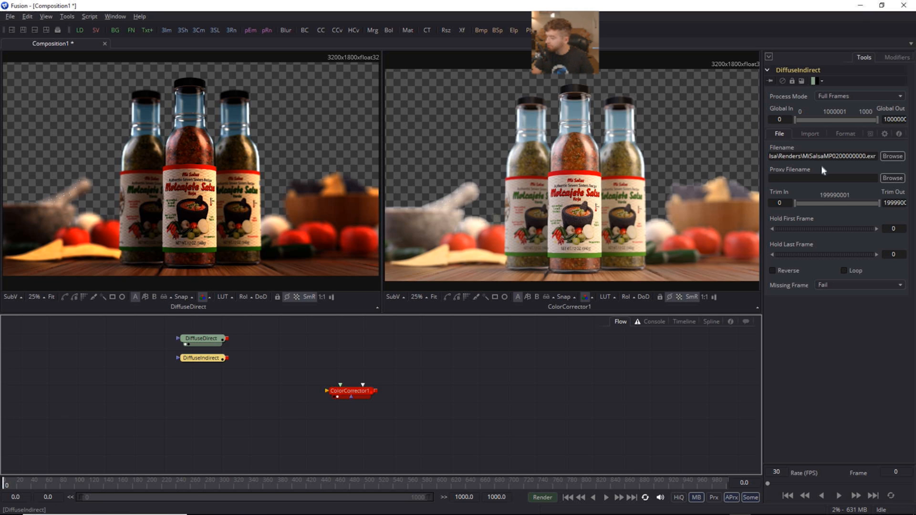
click(852, 134)
click(855, 177)
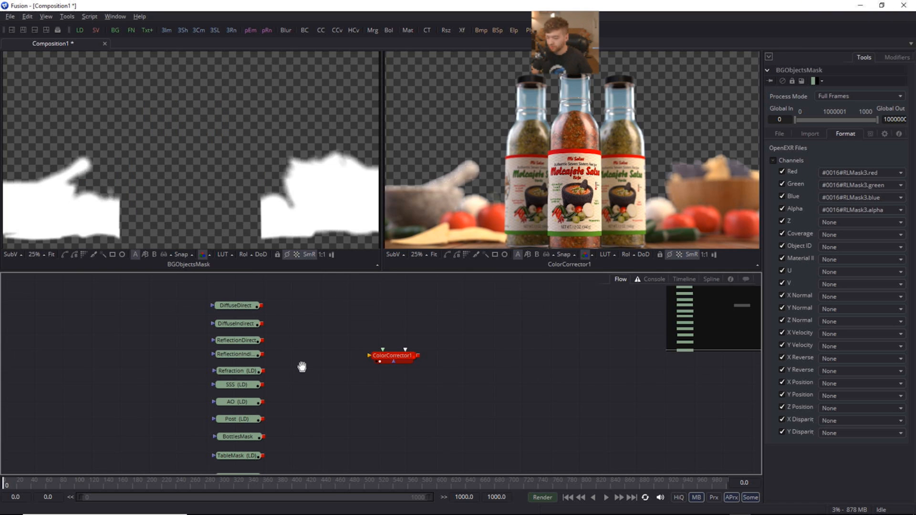
- View the DiffuseDirect and DiffuseIndirect passes in the first viewer and check DiffuseIndirect's channel assignments against ReflectionDirect's
middle_drag(302, 367, 302, 364)
click(249, 306)
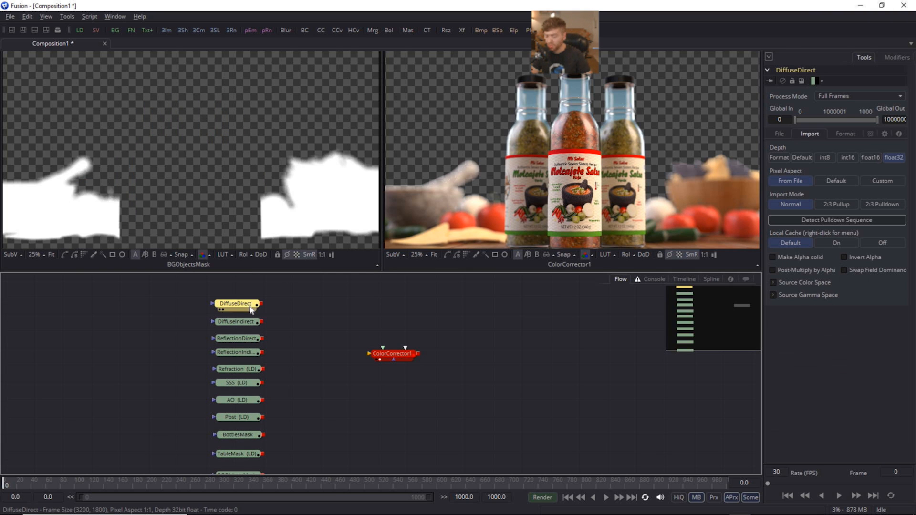
key(1)
middle_drag(307, 331, 316, 319)
click(245, 310)
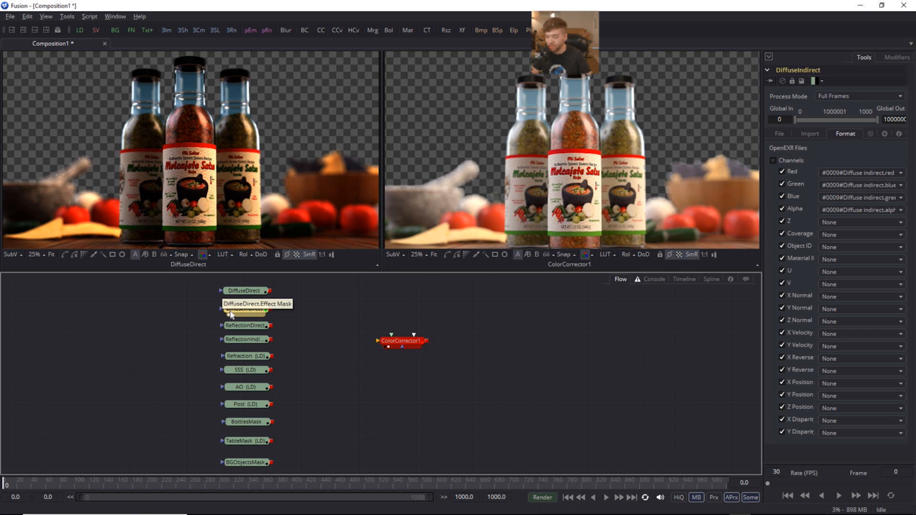
click(231, 314)
click(245, 329)
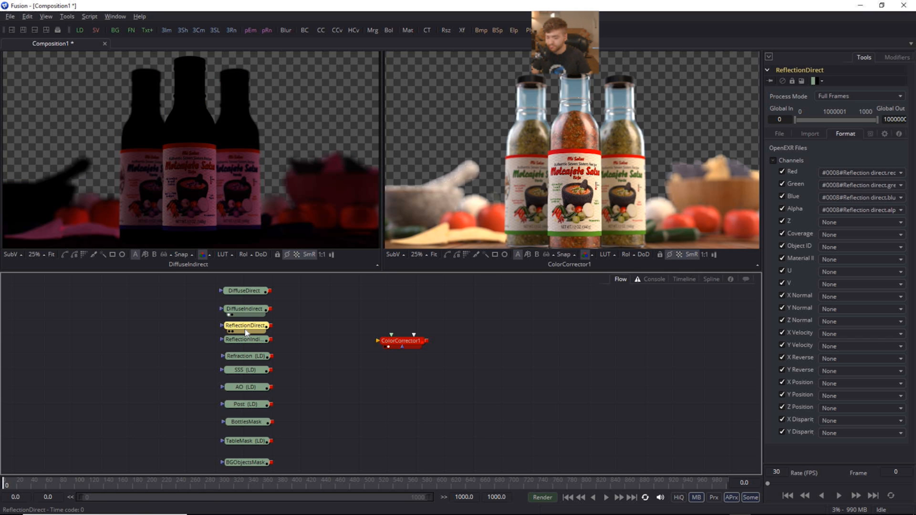
click(240, 309)
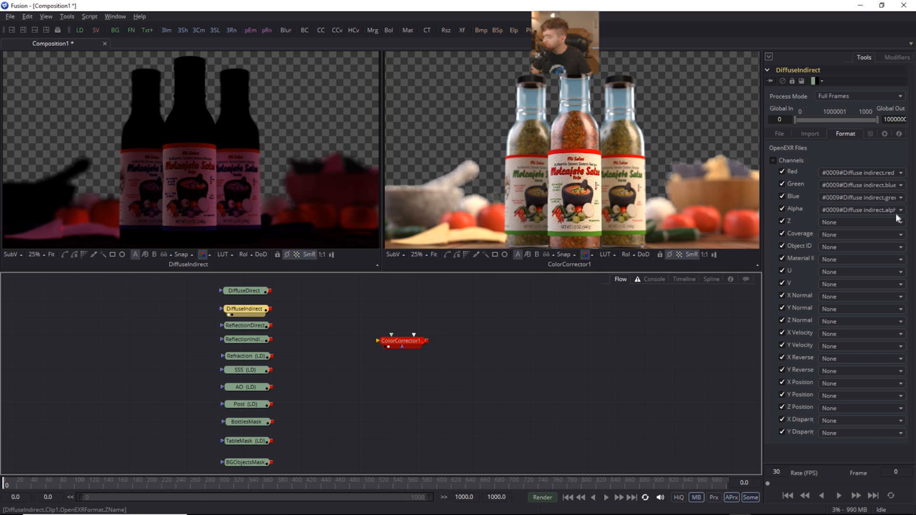
- Set DiffuseIndirect's Green channel to #0009#Diffuse indirect.green and its Blue channel to #0009#Diffuse indirect.blue
click(844, 187)
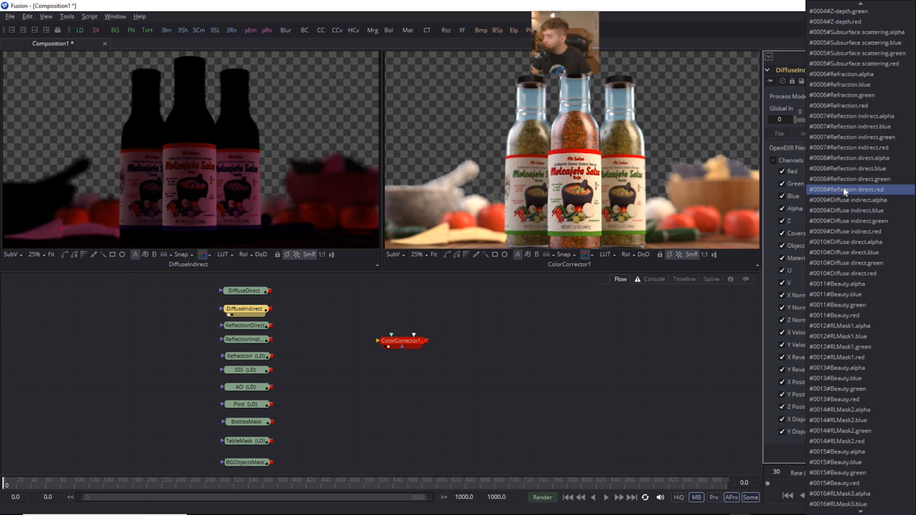
click(845, 210)
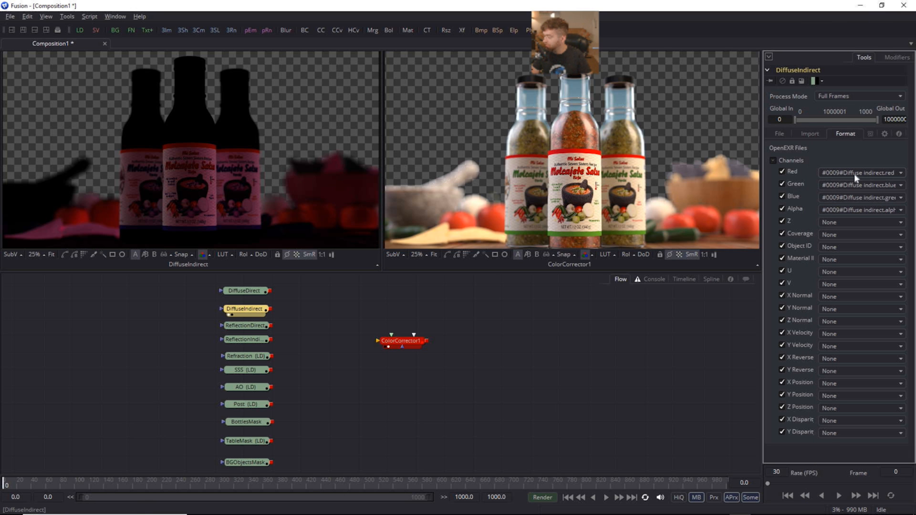
click(840, 184)
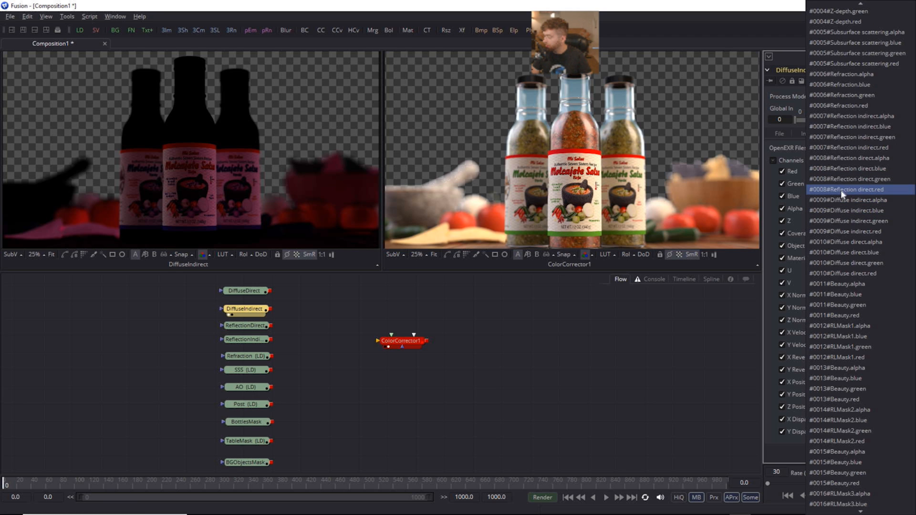
click(829, 220)
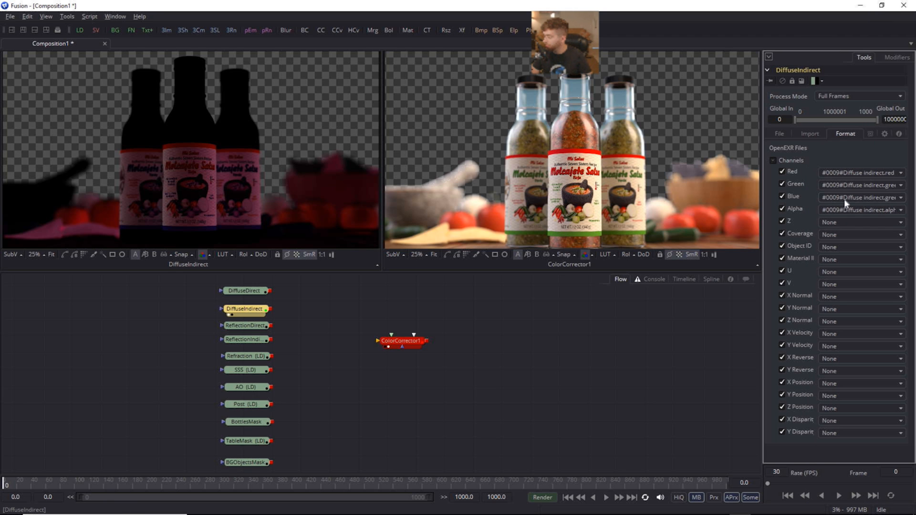
click(844, 199)
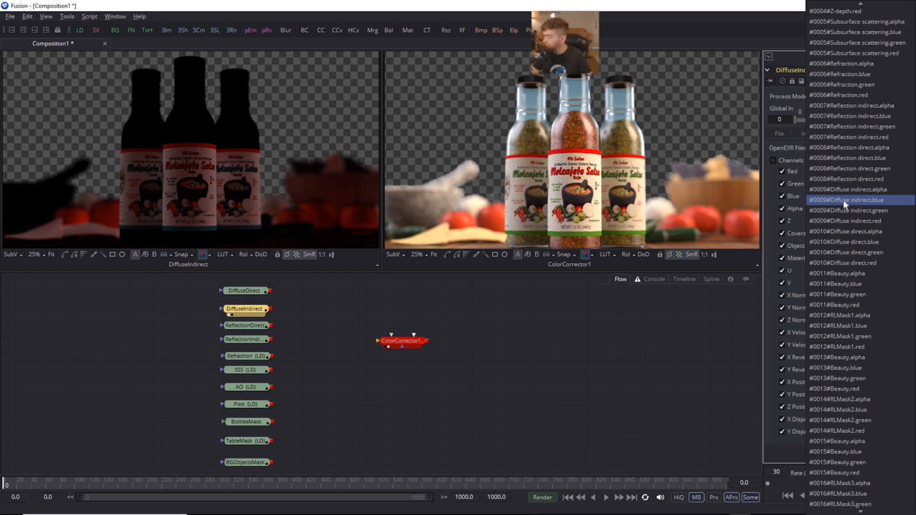
click(843, 199)
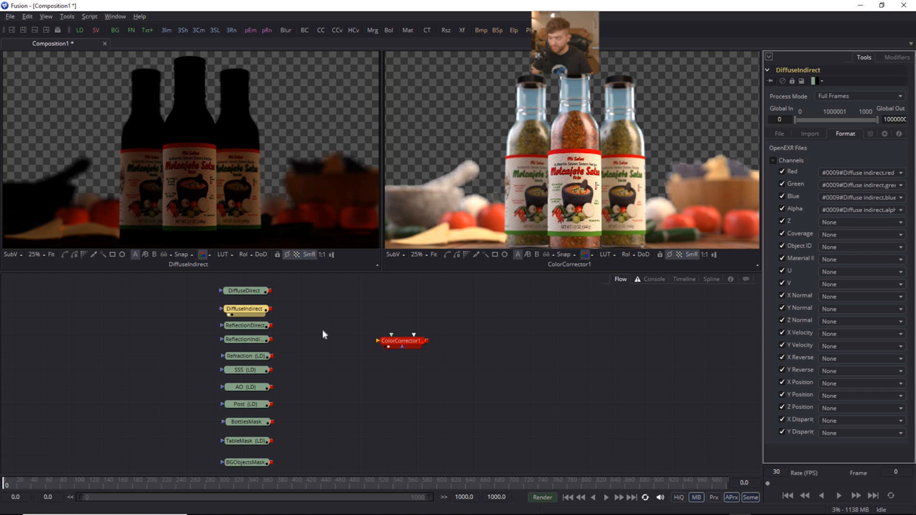
- View the ReflectionDirect, ReflectionIndirect and Refraction loaders one after another in the first viewer to check their passes
click(239, 327)
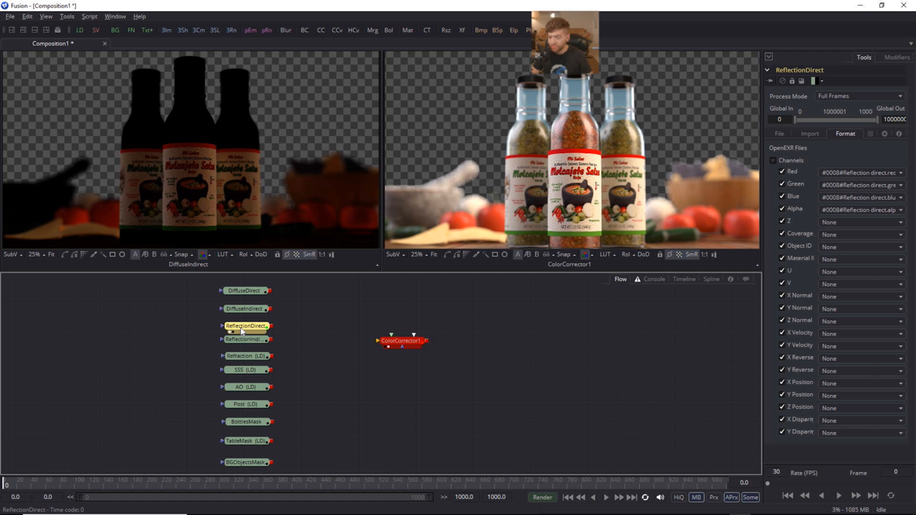
key(1)
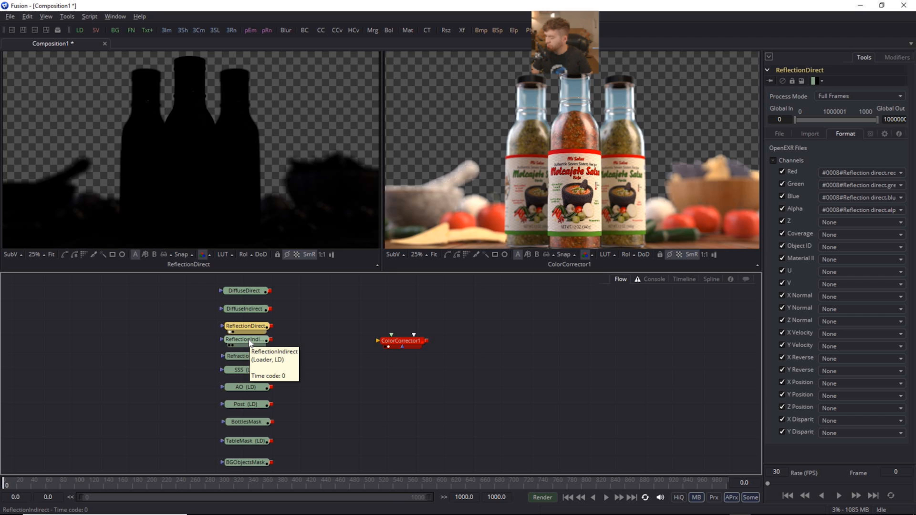
click(249, 339)
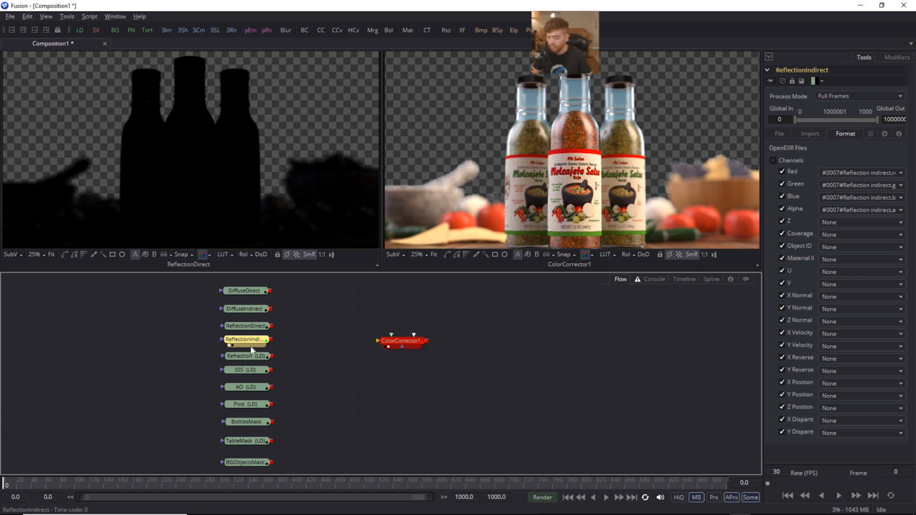
key(1)
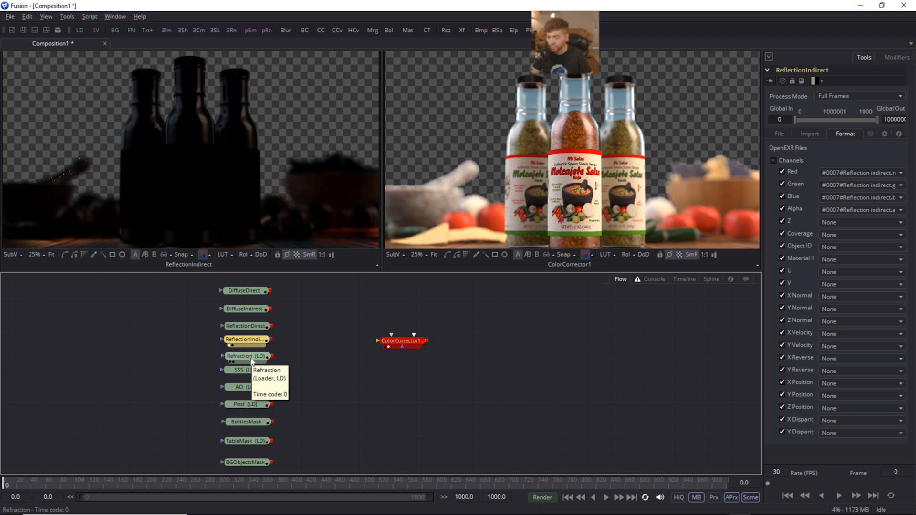
click(252, 362)
key(1)
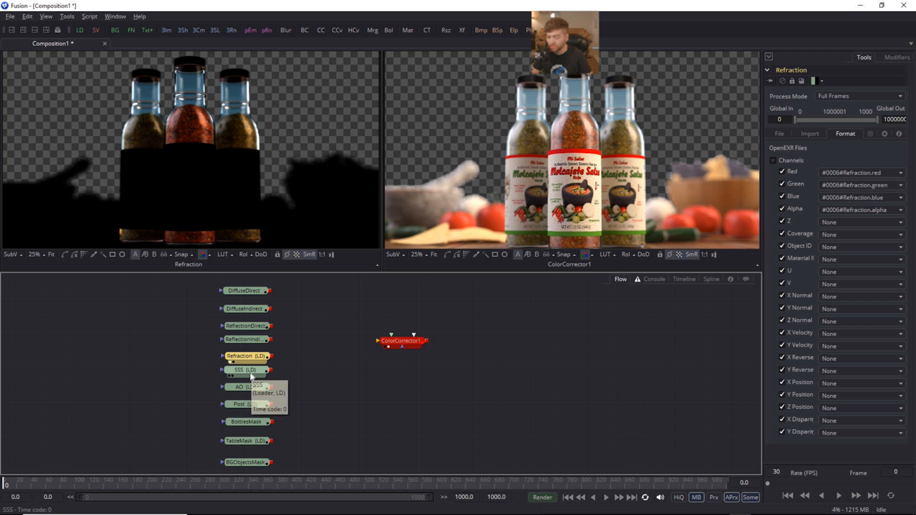
- Check the SSS, AO and Post passes by showing each loader in turn in the first viewer
click(252, 375)
key(1)
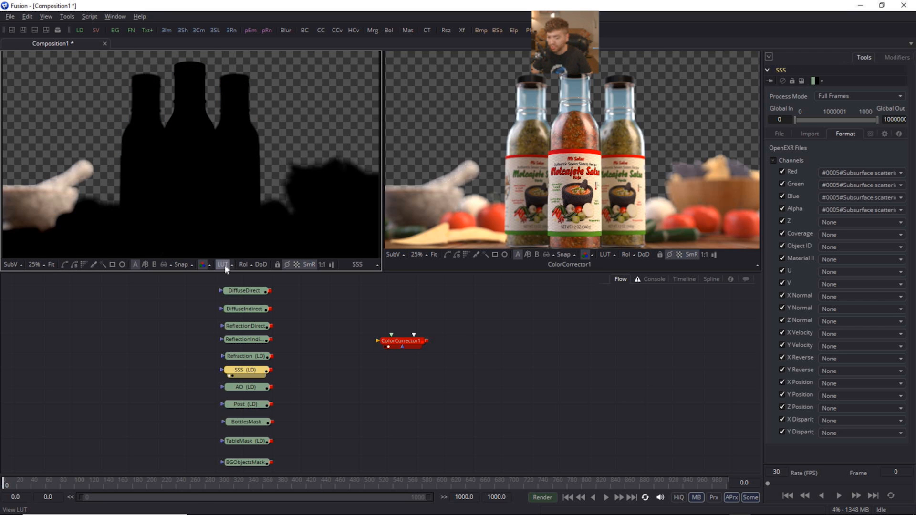
click(253, 390)
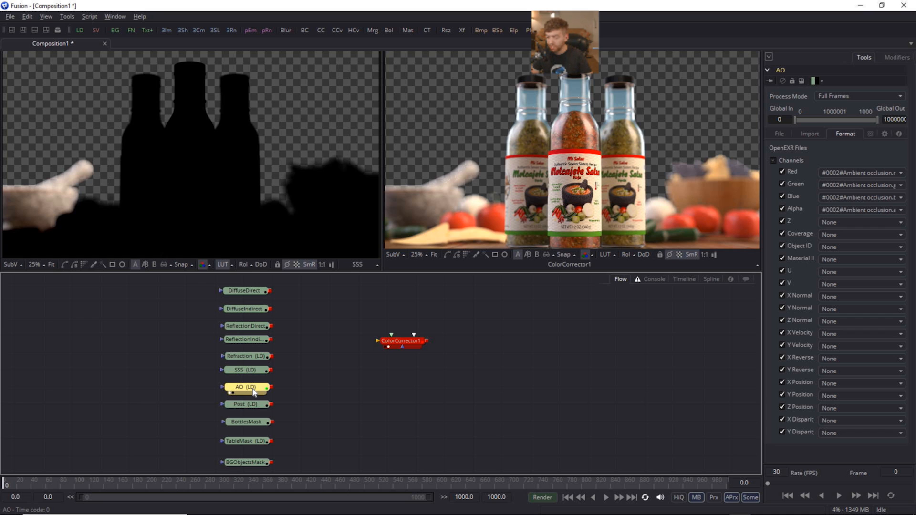
key(1)
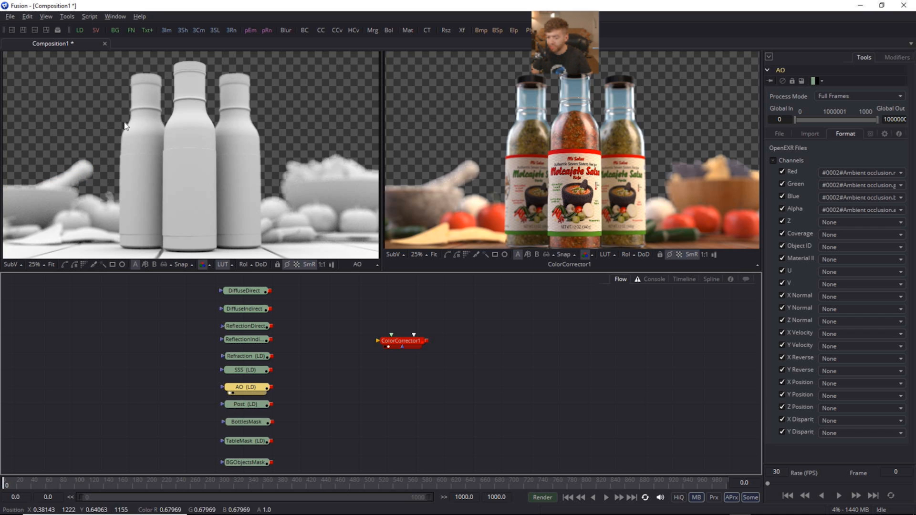
click(253, 412)
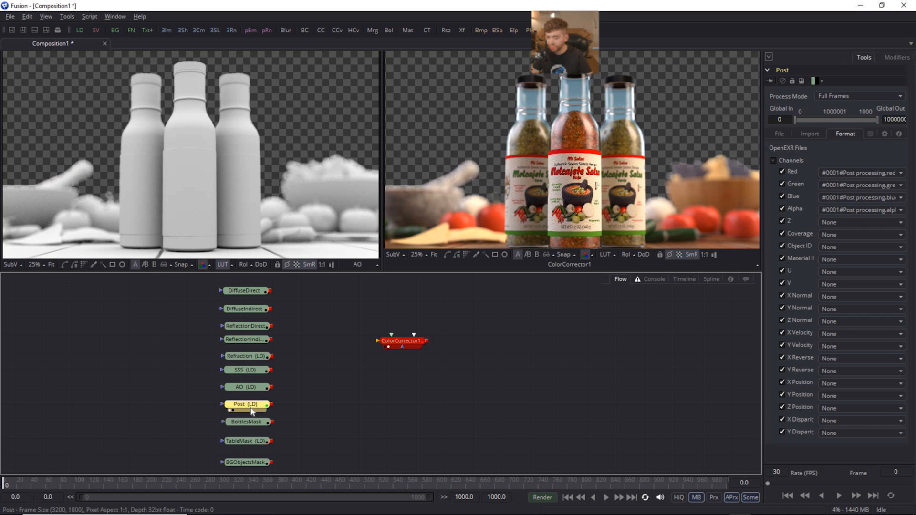
key(1)
- Show the BottlesMask, TableMask and BGObjectsMask loaders in turn in the first viewer to verify the three masks
click(257, 429)
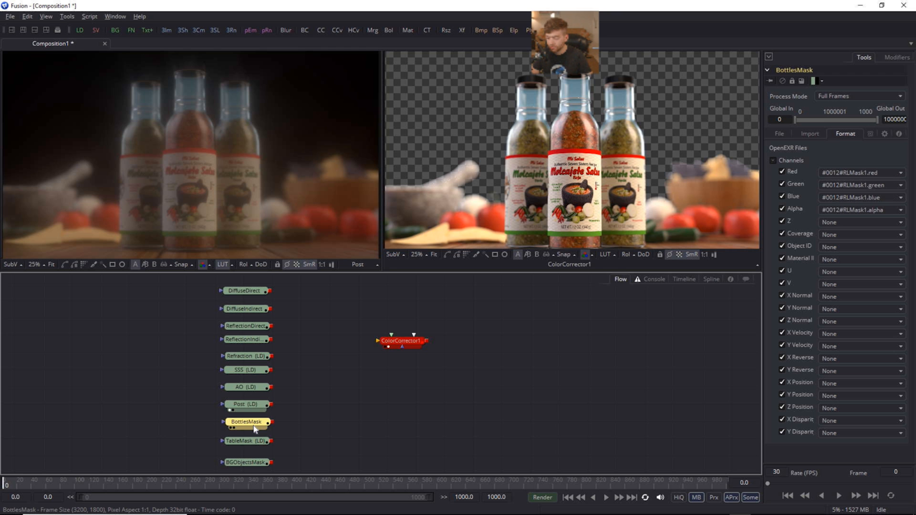
key(1)
click(256, 445)
key(1)
click(252, 461)
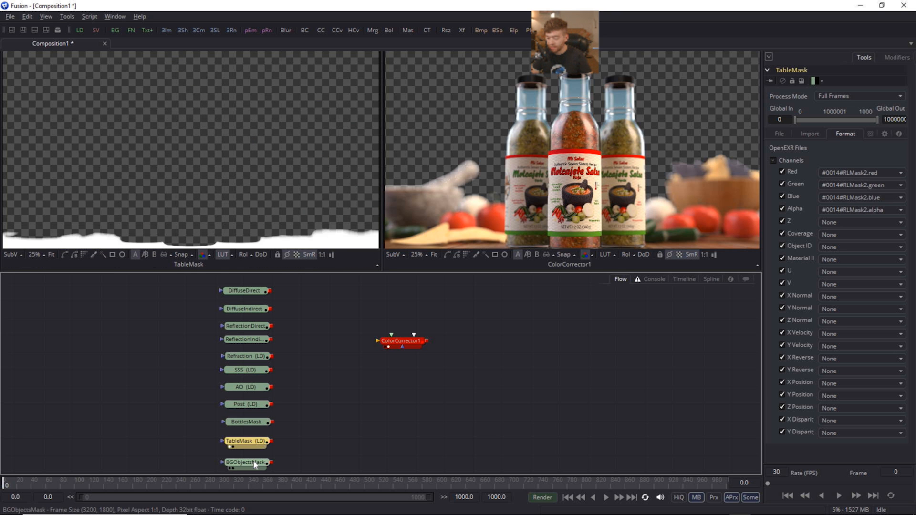
key(1)
scroll(252, 459, down, 1)
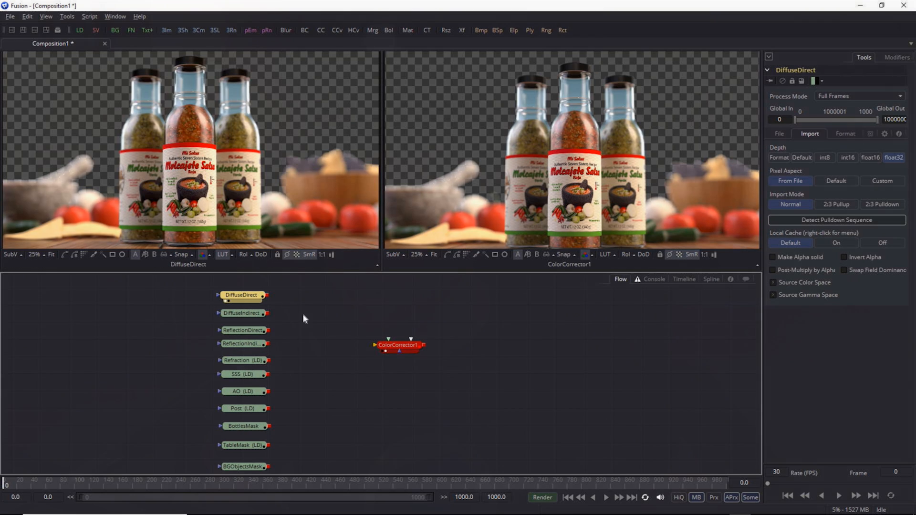